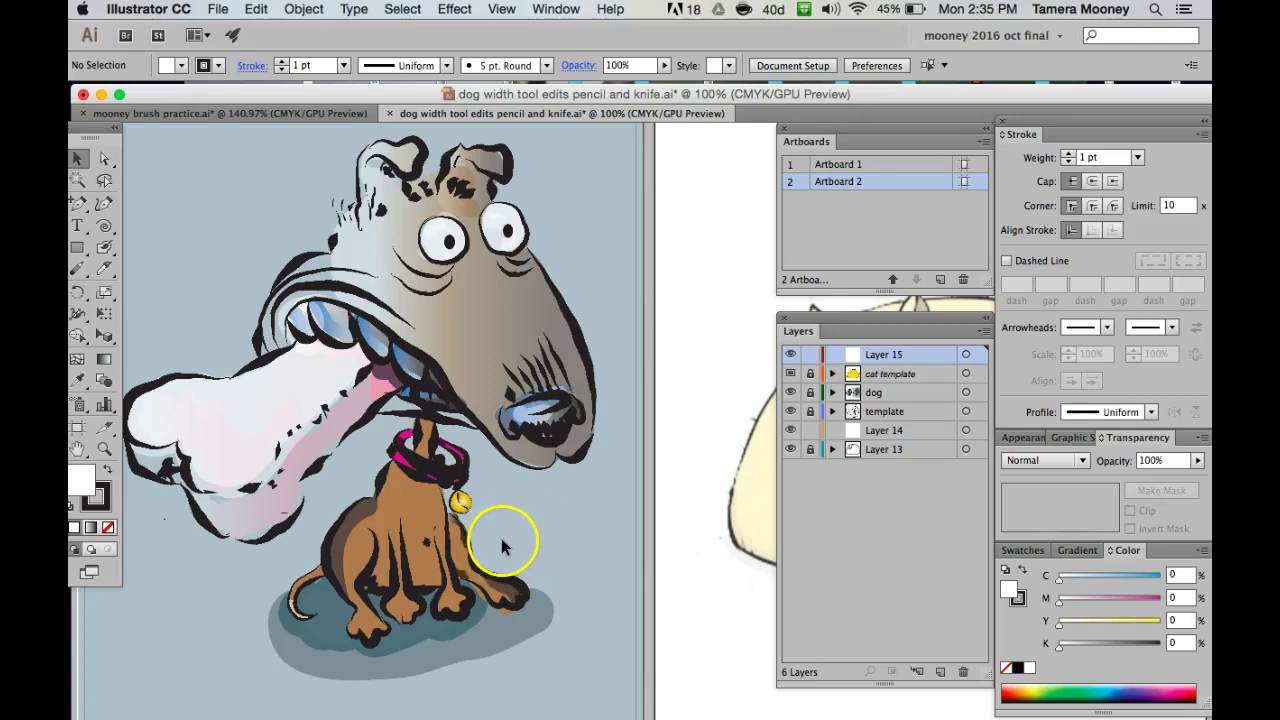
Zoom out to 50% and pan so the cat artboard sits centred beside the dog.
scroll(501, 538, "down", 2)
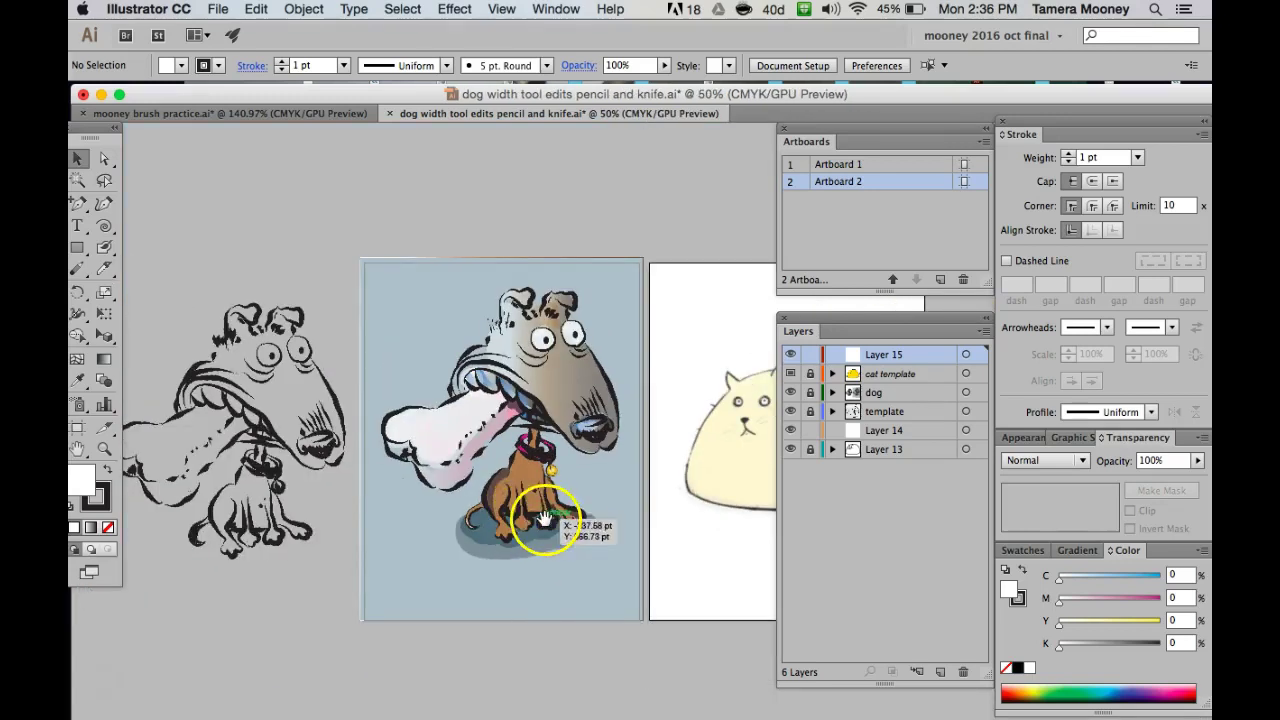
left_click_drag(560, 537, 332, 494)
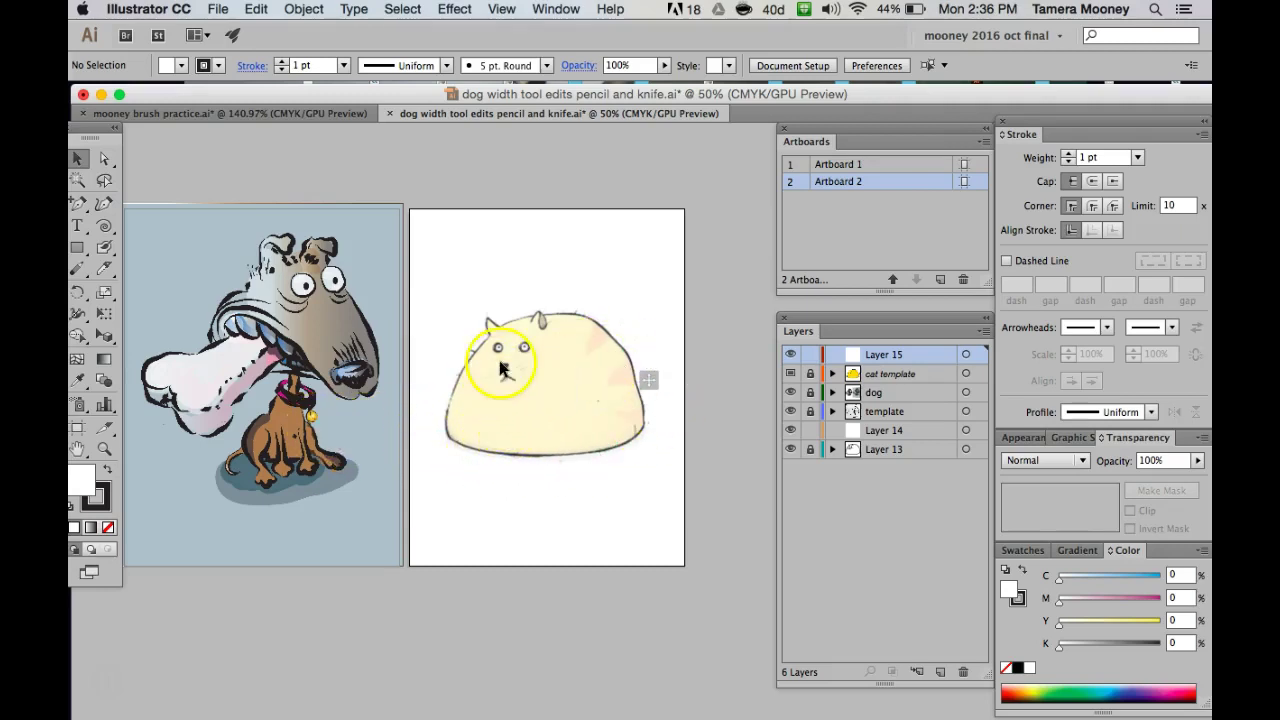
left_click(565, 10)
left_click(560, 10)
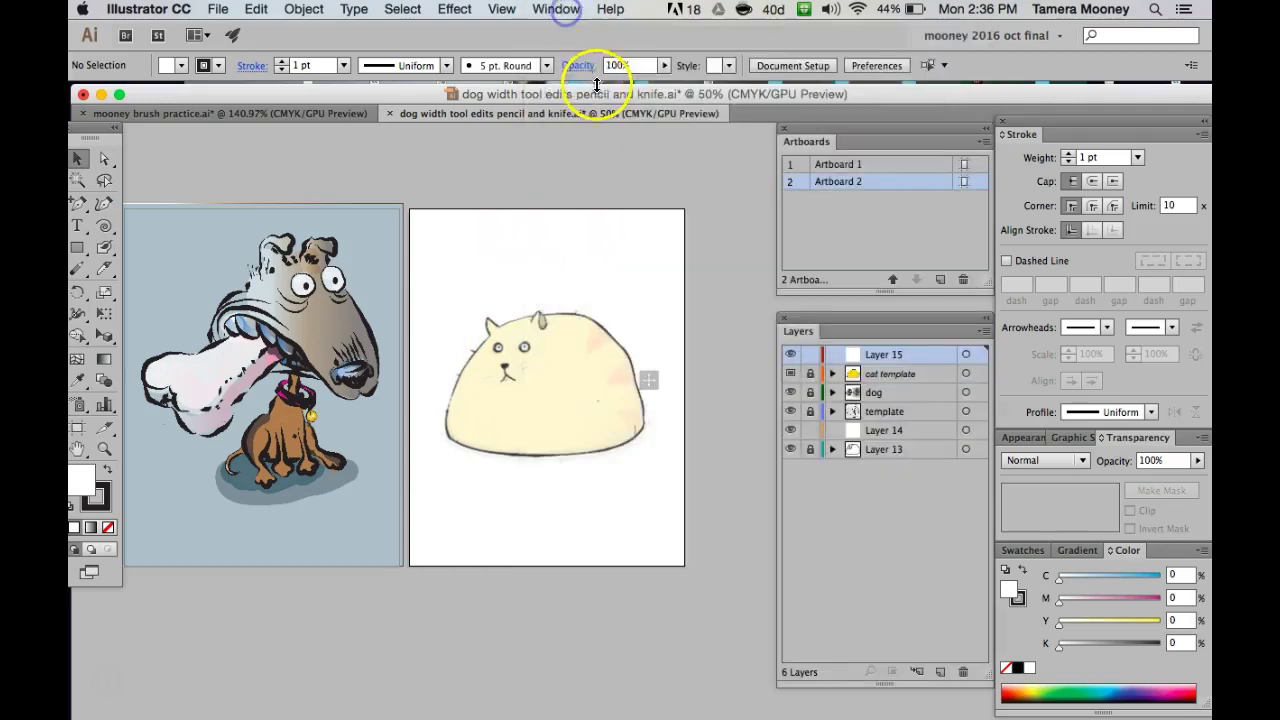
left_click(940, 281)
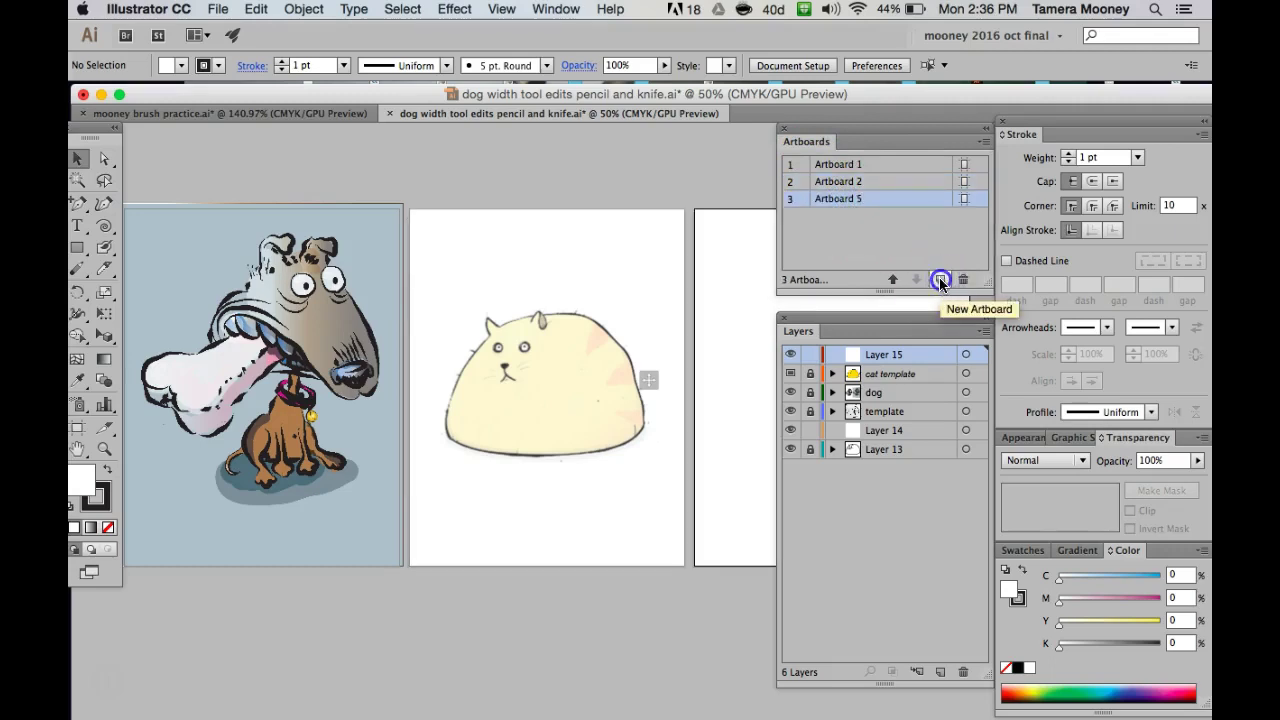
left_click(940, 282)
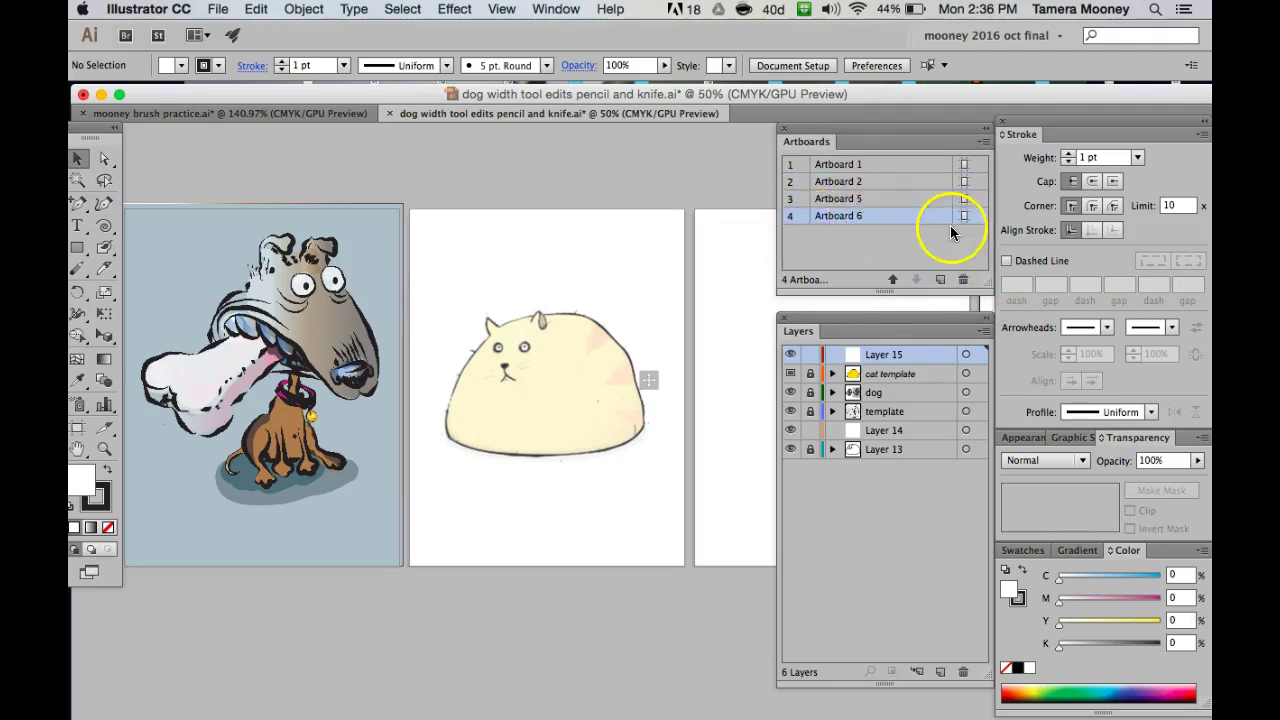
left_click(873, 200, "shift")
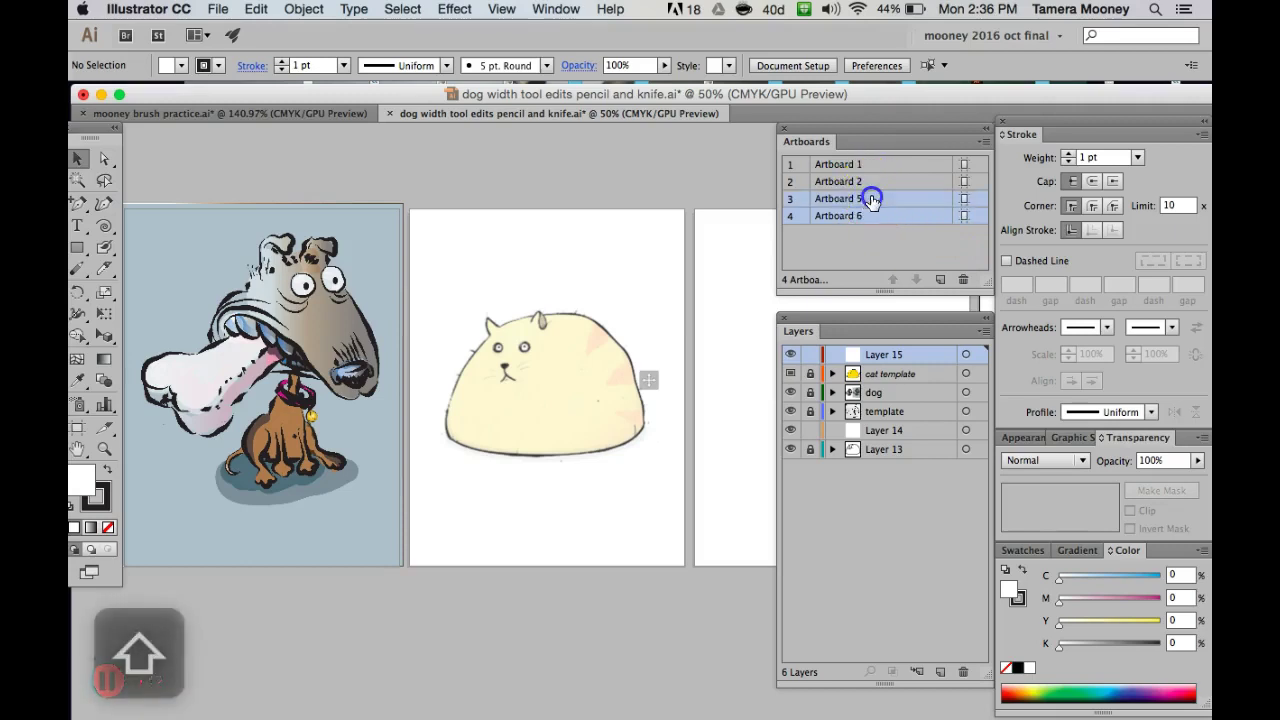
left_click(962, 281)
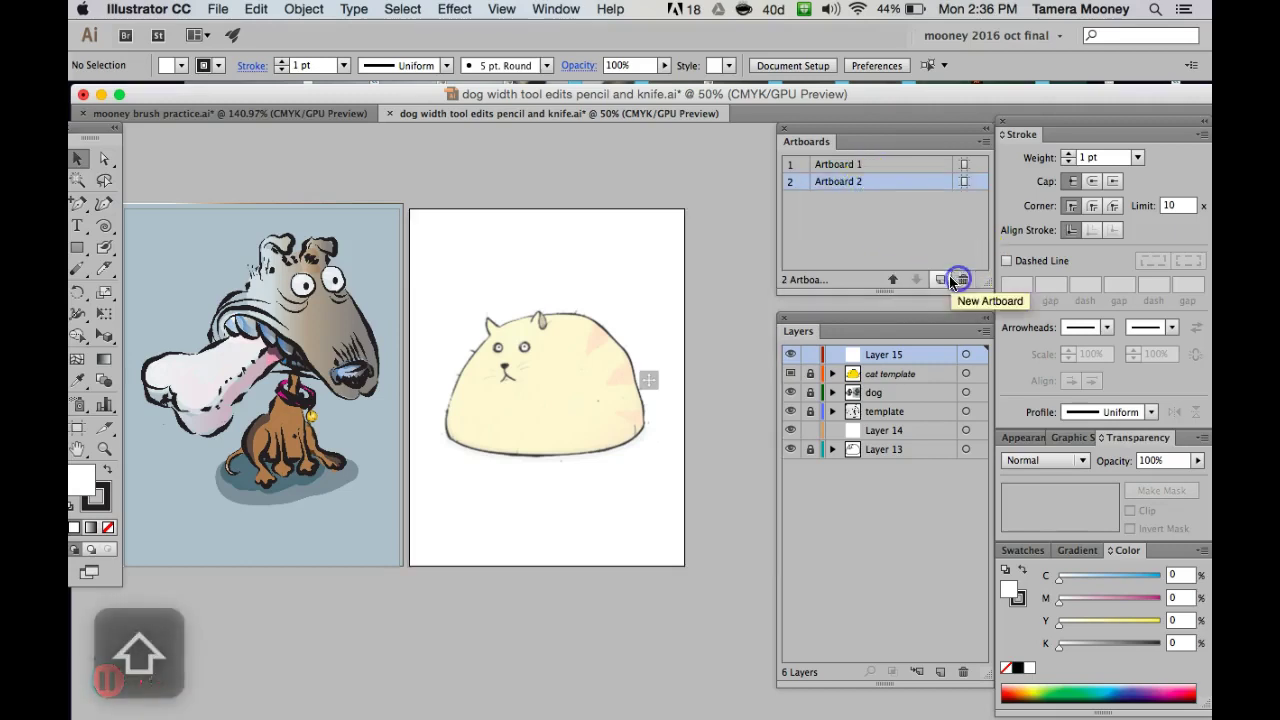
Select the Path Eraser tool and hide the cat template and Layer 13.
left_click(80, 269)
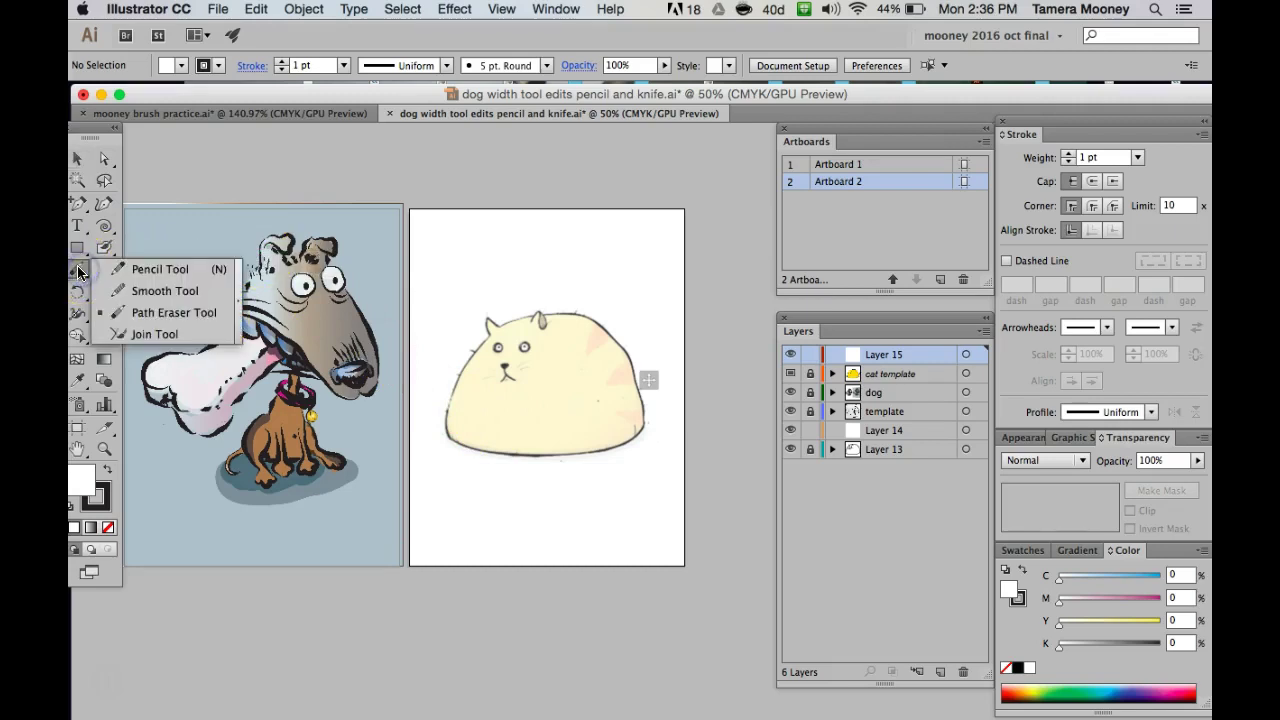
left_click(115, 311)
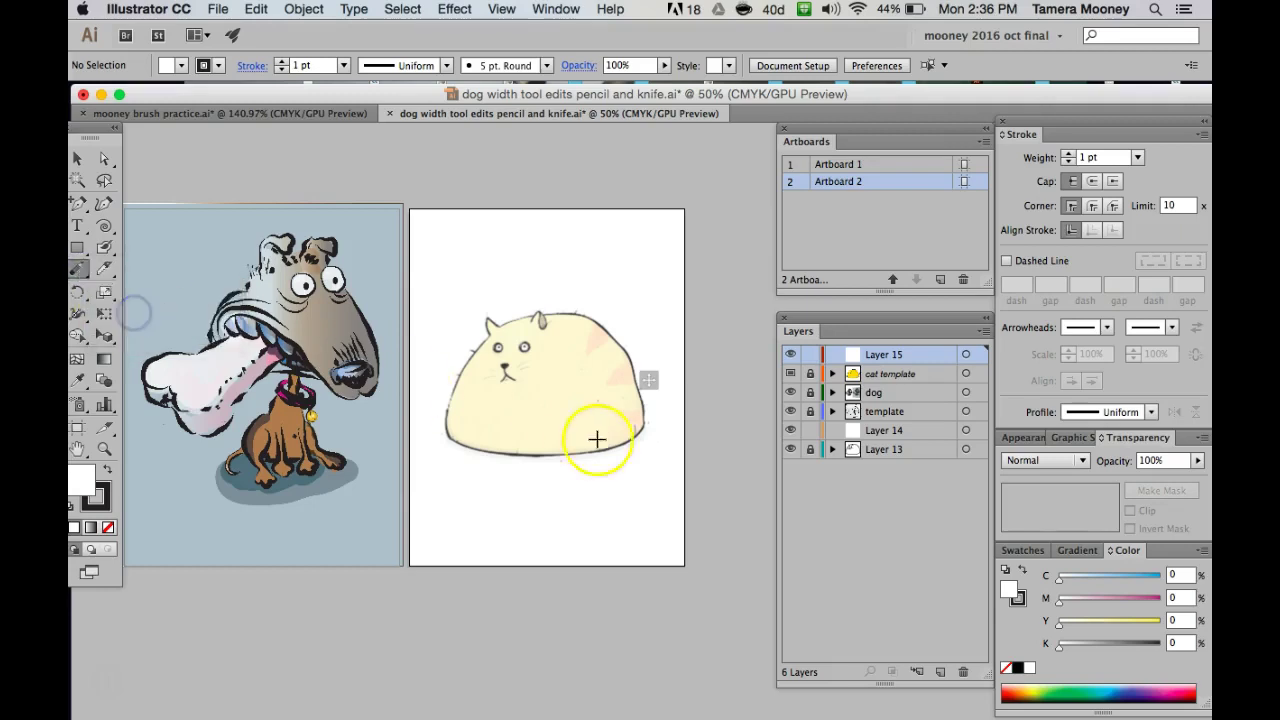
left_click(791, 374)
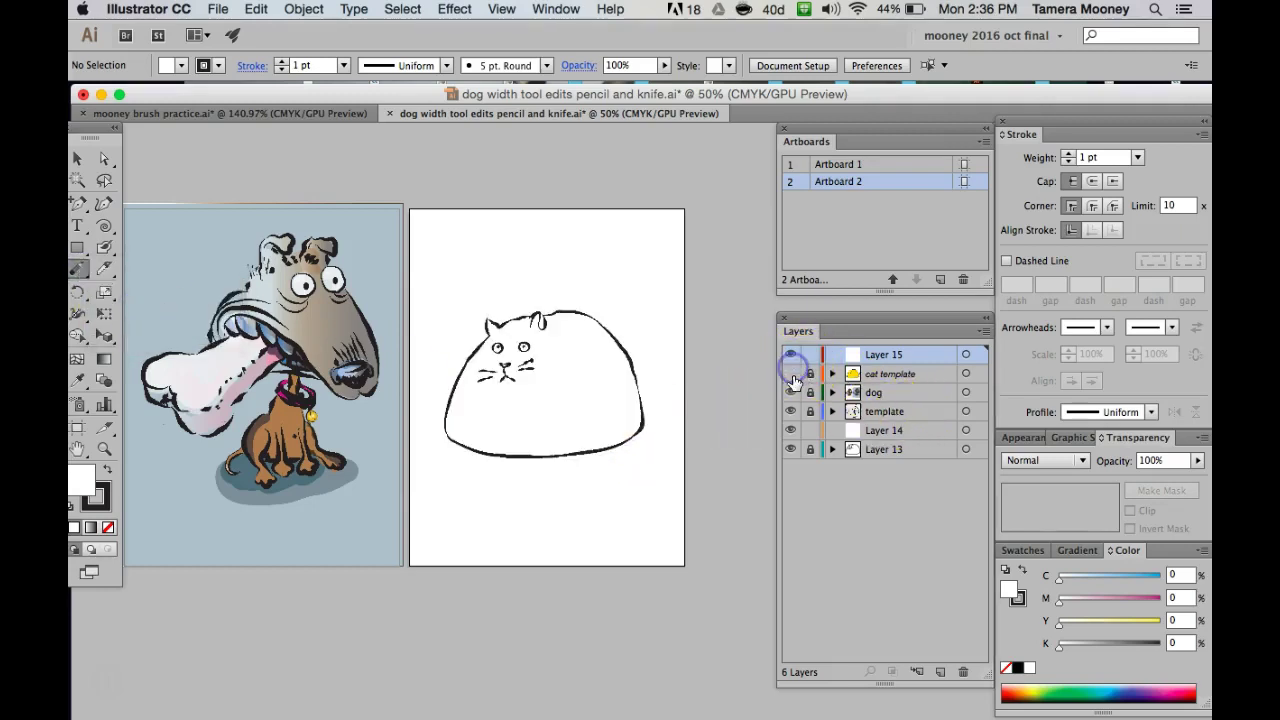
left_click(791, 449)
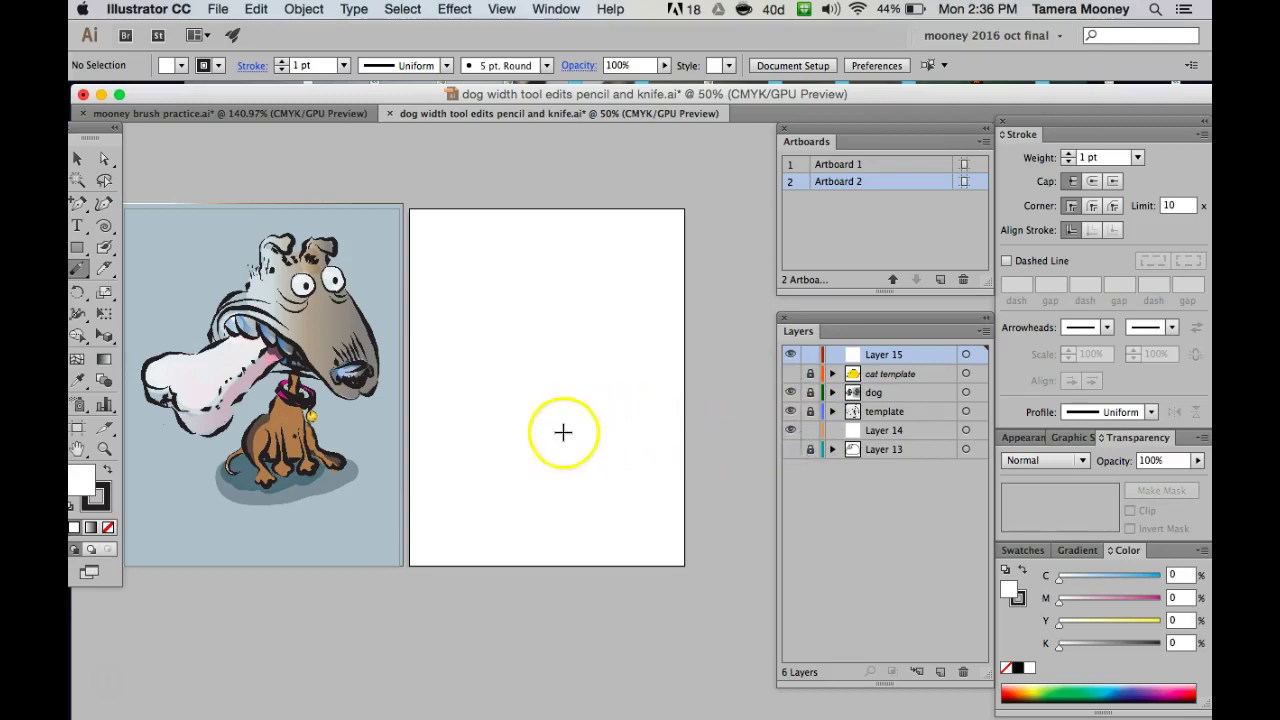
key("super+equal")
key("super+equal")
key("super+equal")
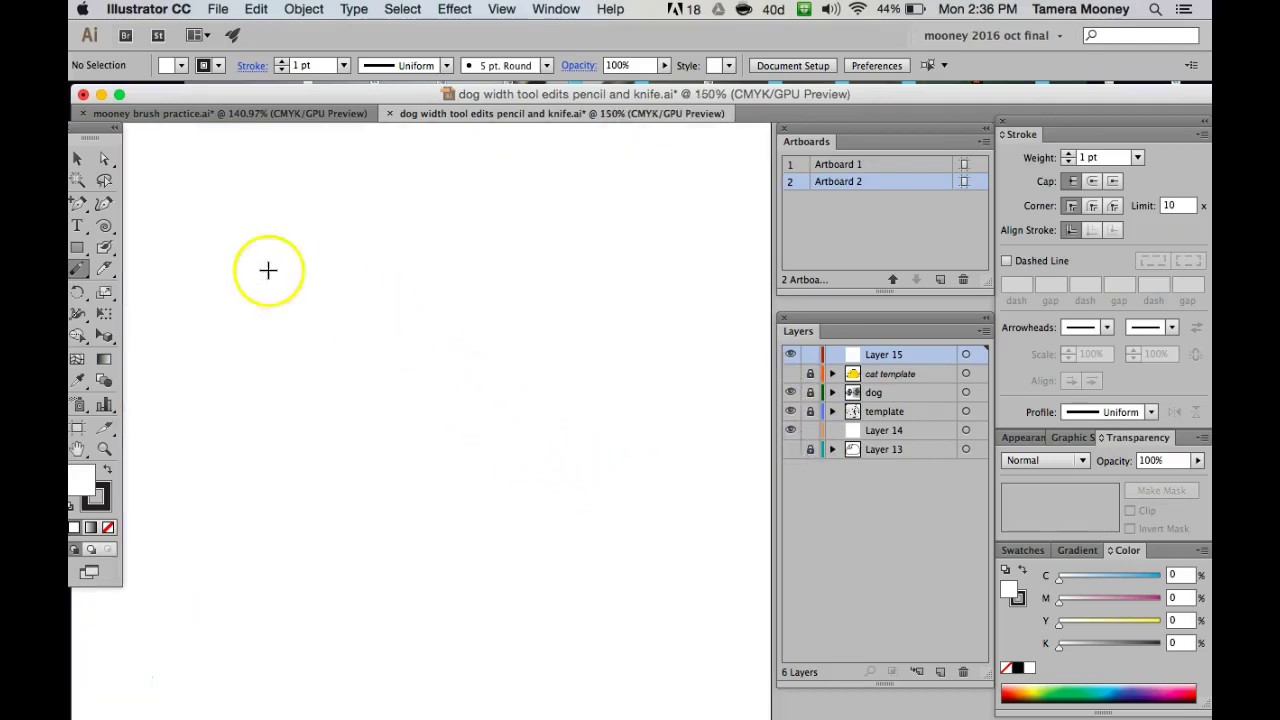
Draw a large spiral across the blank artboard with the Spiral tool.
left_click(107, 226)
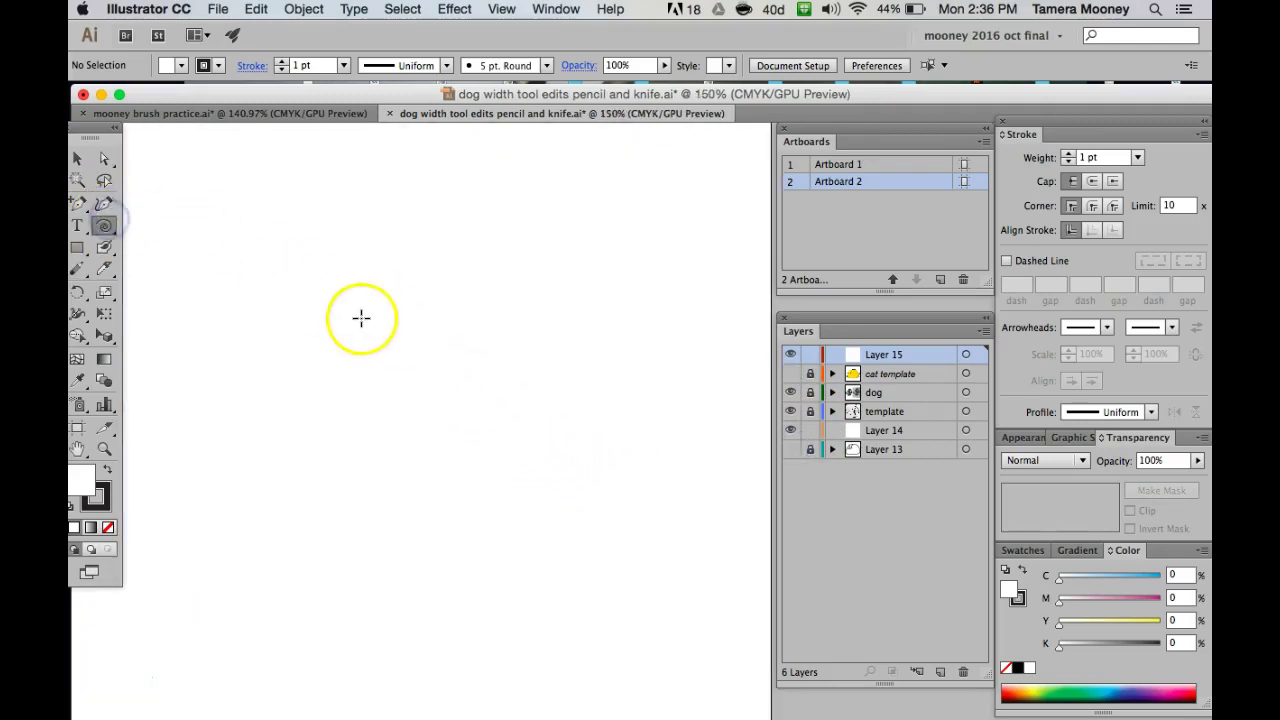
left_click_drag(338, 320, 583, 486)
key("super+space")
left_click(566, 289)
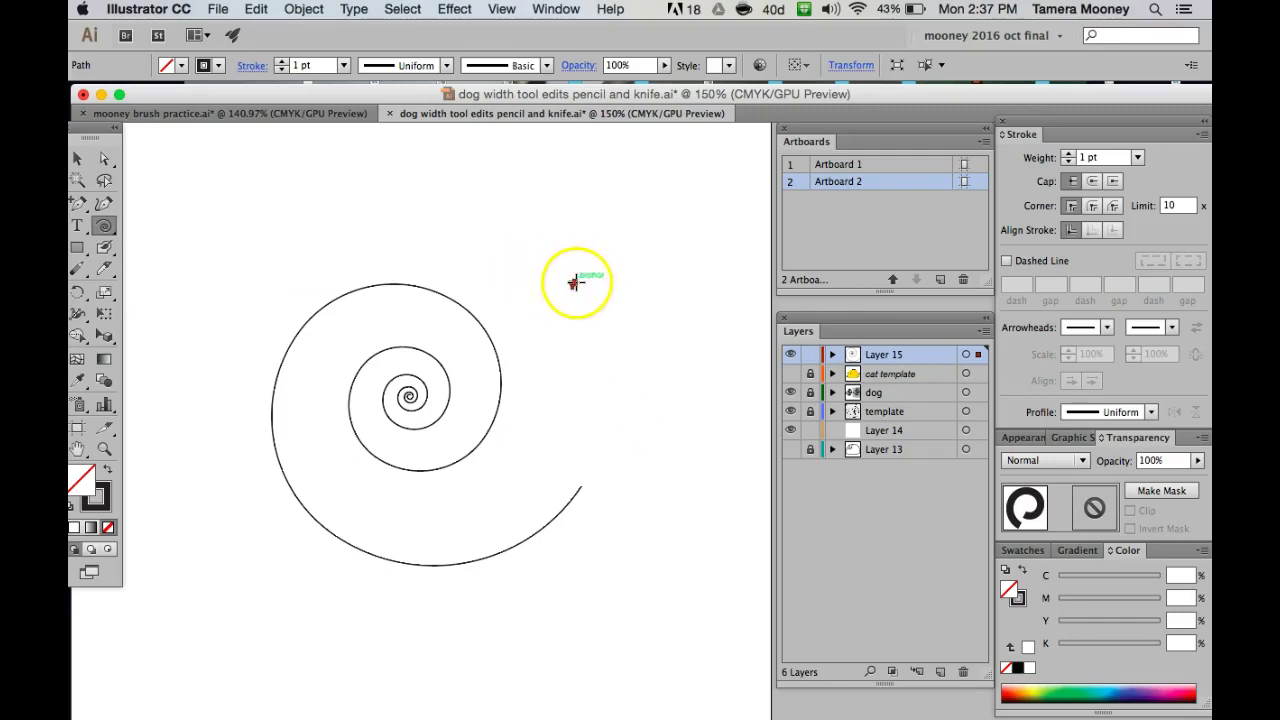
Delete the stray tiny spiral and set the large spiral's stroke weight to 5 pt.
key("v")
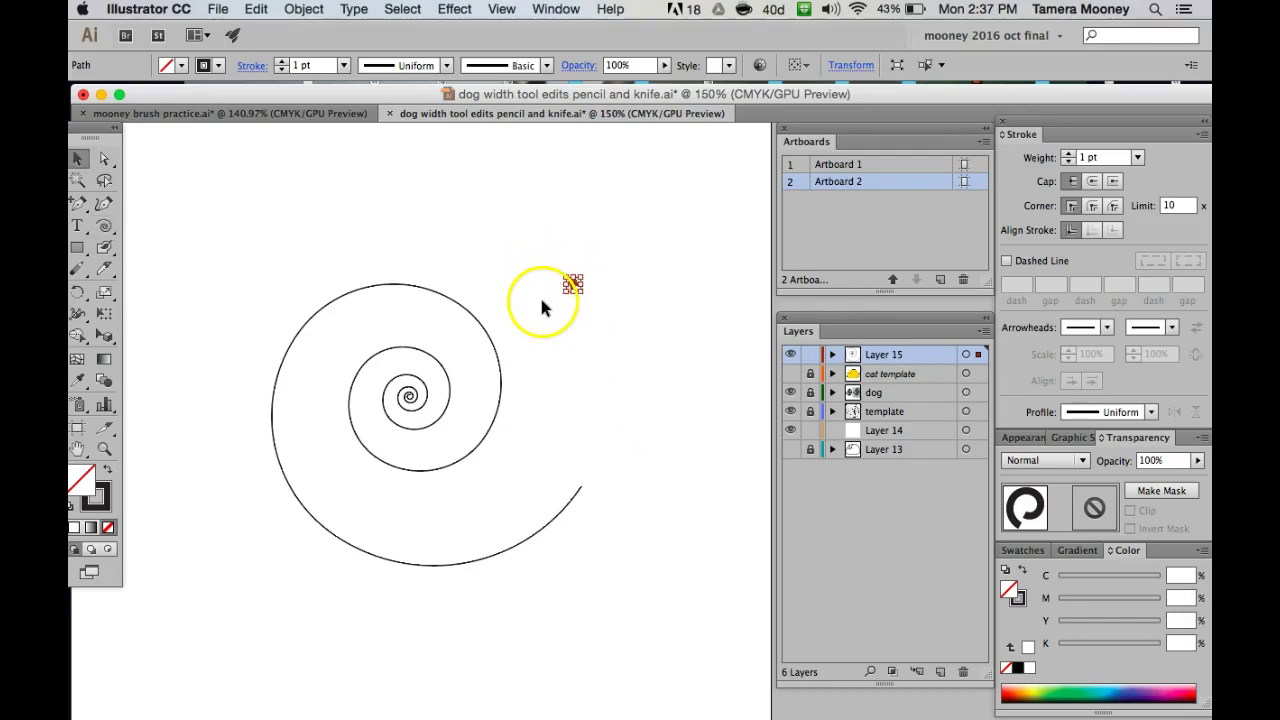
key("Delete")
left_click(410, 398)
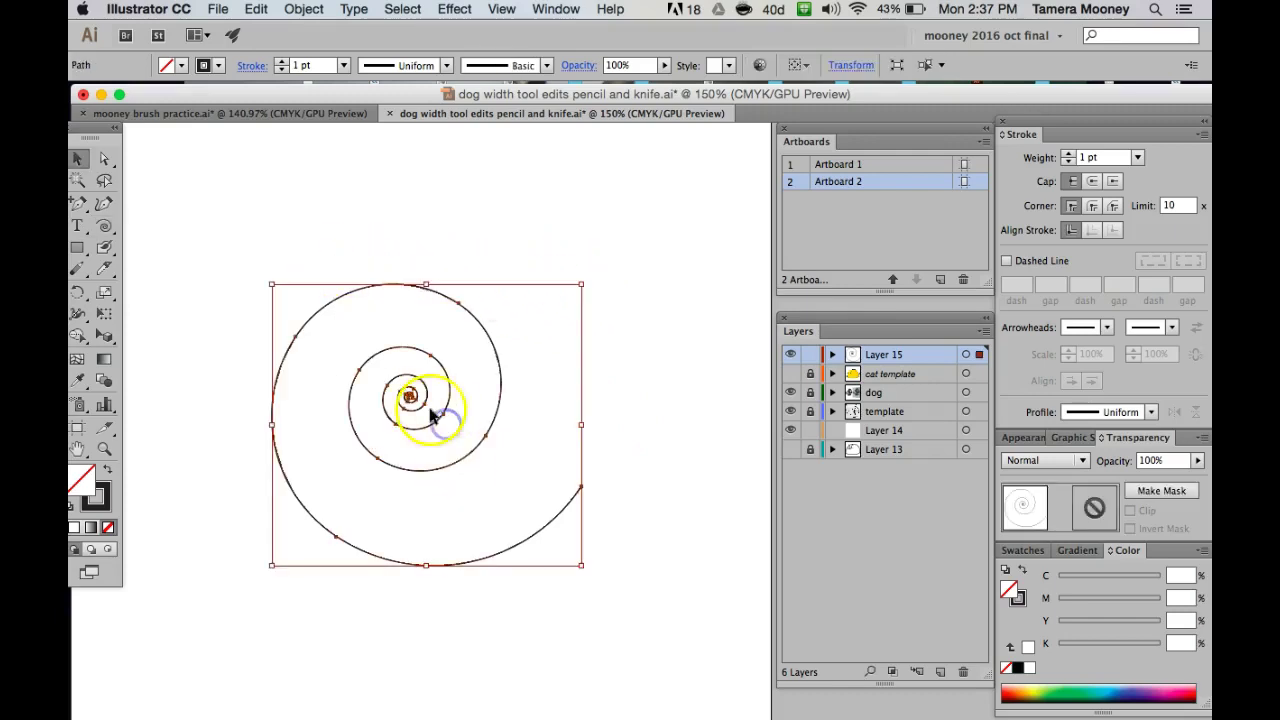
left_click(1068, 154)
left_click(1069, 154)
left_click(1069, 154)
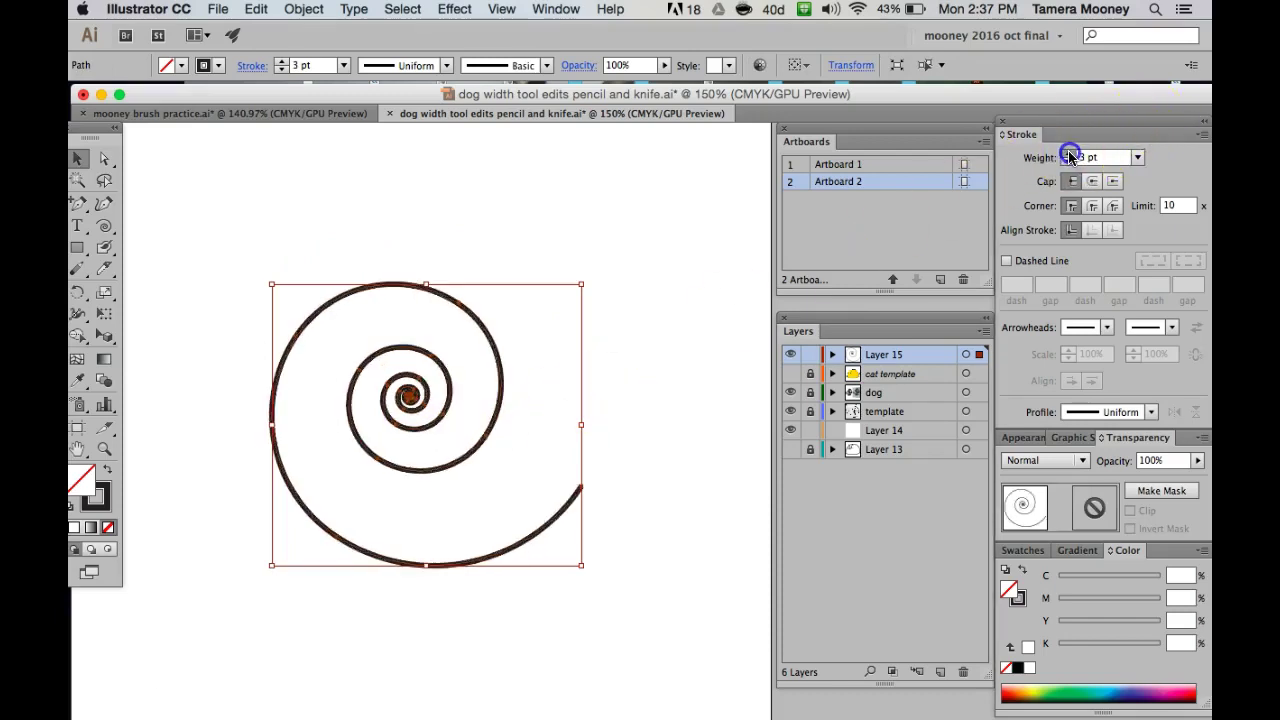
left_click(1069, 154)
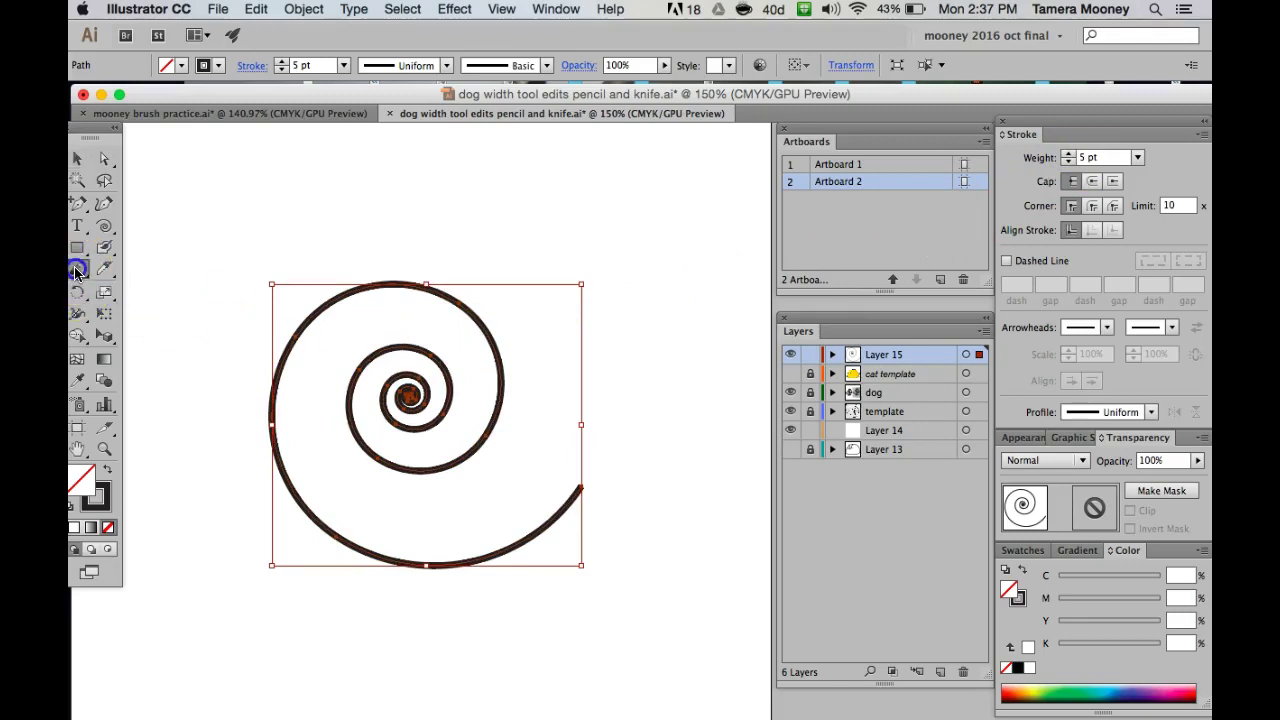
Erase gaps in the spiral's top arc and inner coil with the Path Eraser at 200%.
left_click(78, 270)
mouse_move(76, 270)
left_mouse_down()
mouse_move(126, 290)
mouse_move(140, 312)
left_mouse_up()
key("super+equal")
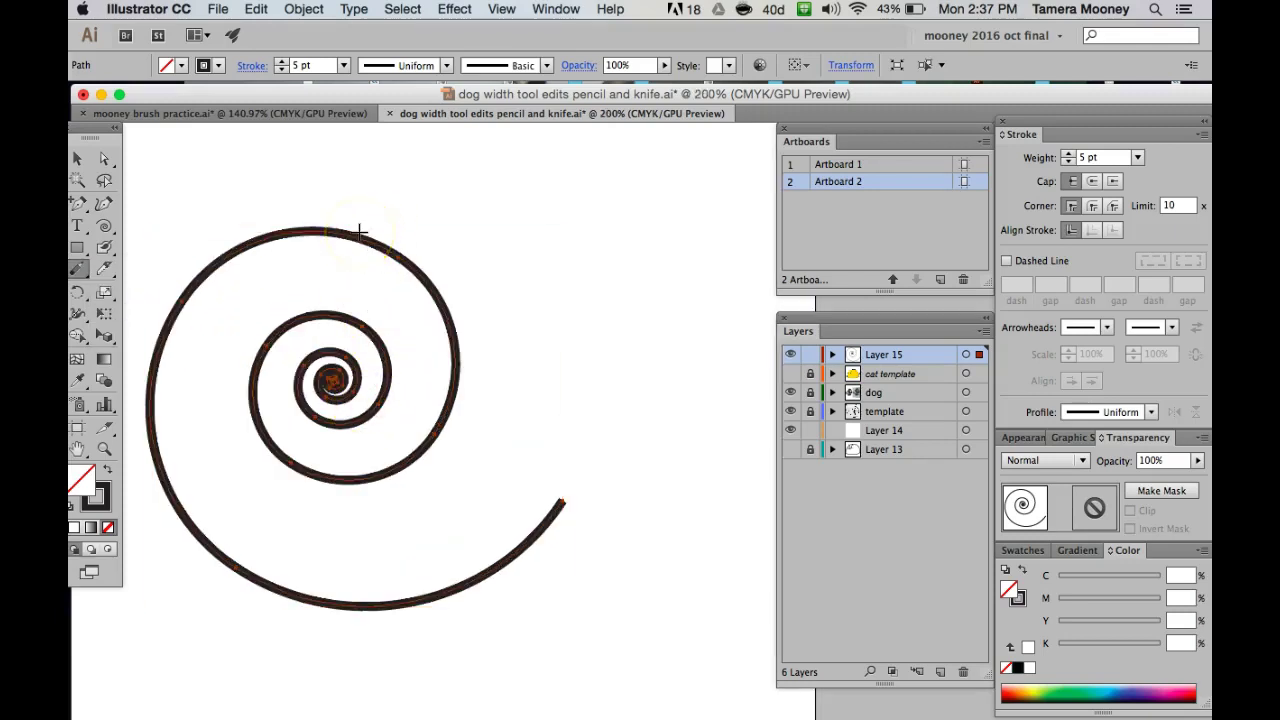
mouse_move(360, 232)
left_mouse_down()
mouse_move(352, 283)
mouse_move(346, 229)
mouse_move(342, 281)
left_mouse_up()
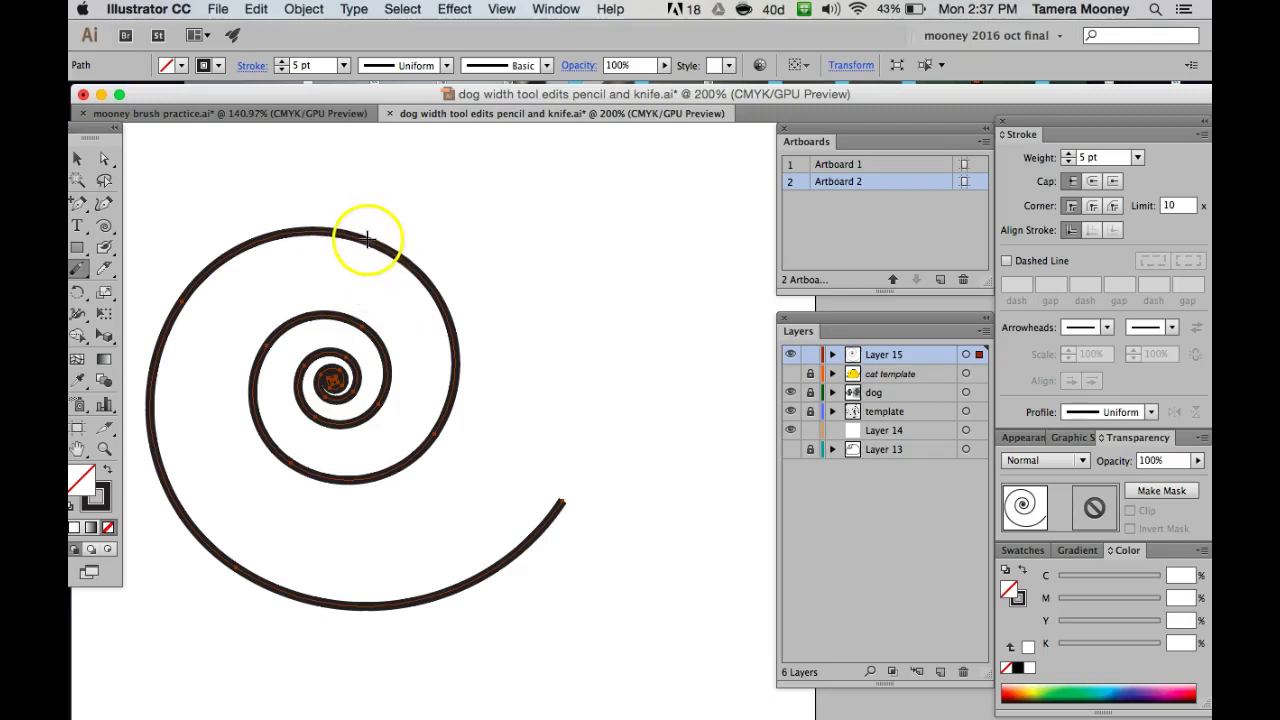
left_click_drag(325, 236, 325, 236)
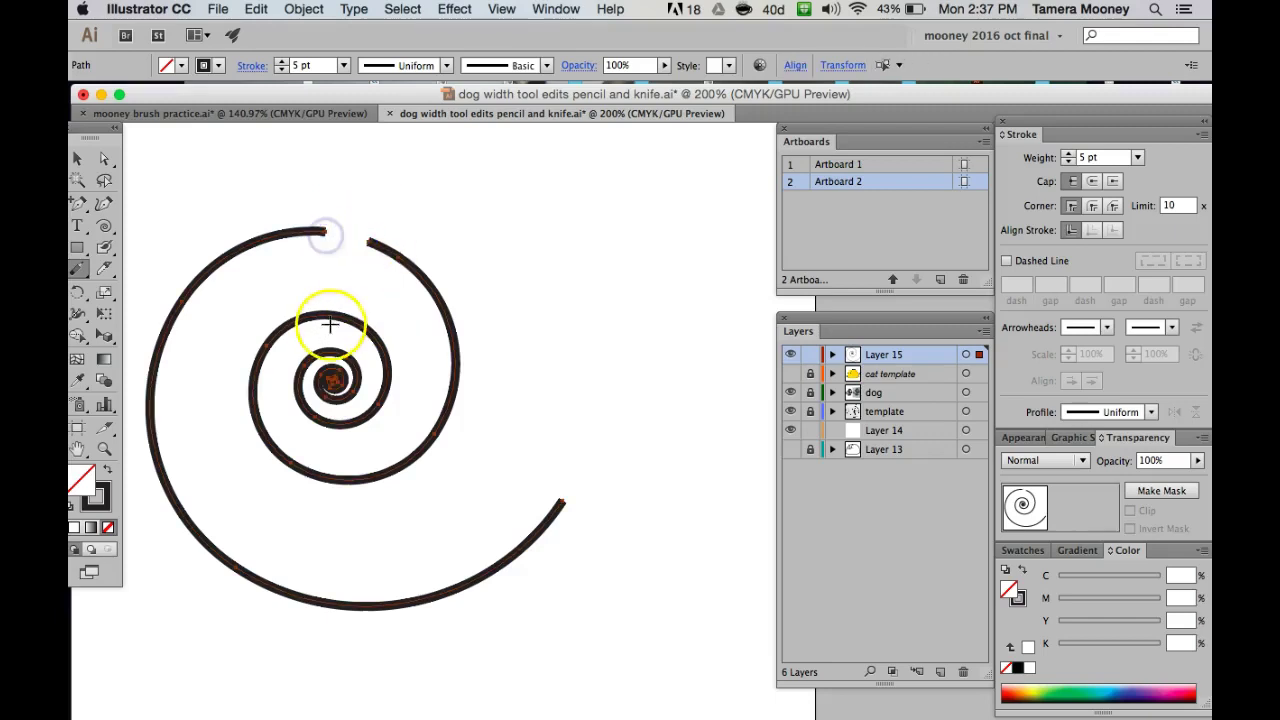
mouse_move(323, 320)
left_mouse_down()
mouse_move(392, 282)
mouse_move(421, 310)
mouse_move(396, 429)
mouse_move(414, 448)
mouse_move(389, 478)
left_mouse_up()
mouse_move(318, 425)
left_mouse_down()
mouse_move(316, 265)
mouse_move(414, 387)
mouse_move(374, 378)
mouse_move(349, 280)
mouse_move(316, 322)
mouse_move(297, 320)
mouse_move(310, 310)
mouse_move(271, 321)
mouse_move(181, 292)
mouse_move(81, 318)
left_mouse_up()
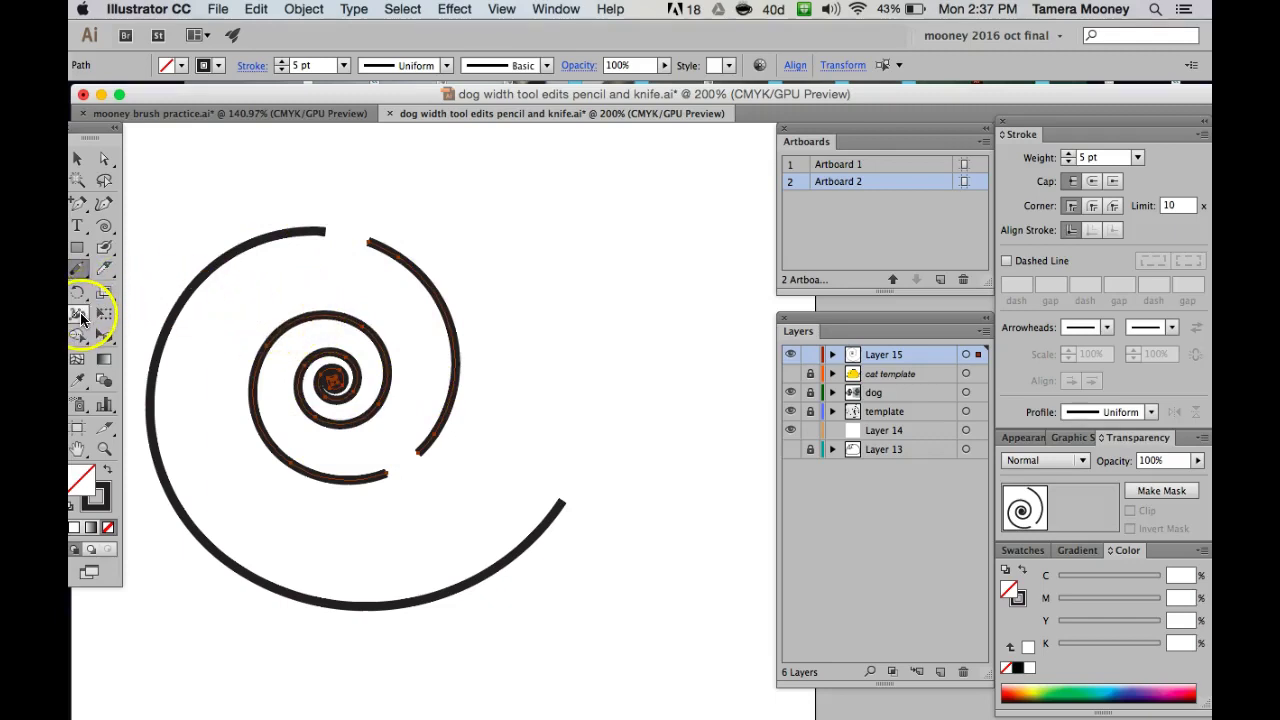
Thicken the outer spiral's top end and widen one side of the lower arm's end.
left_click_drag(196, 281, 203, 285)
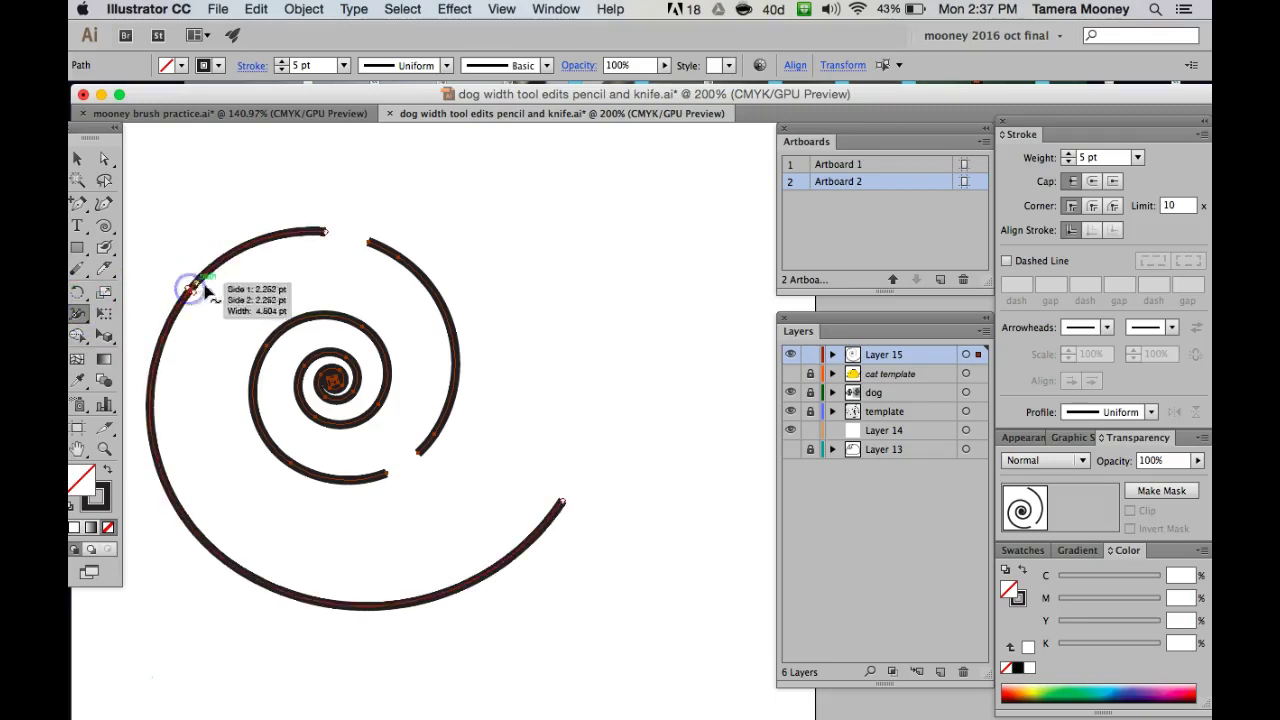
left_click_drag(322, 233, 329, 216)
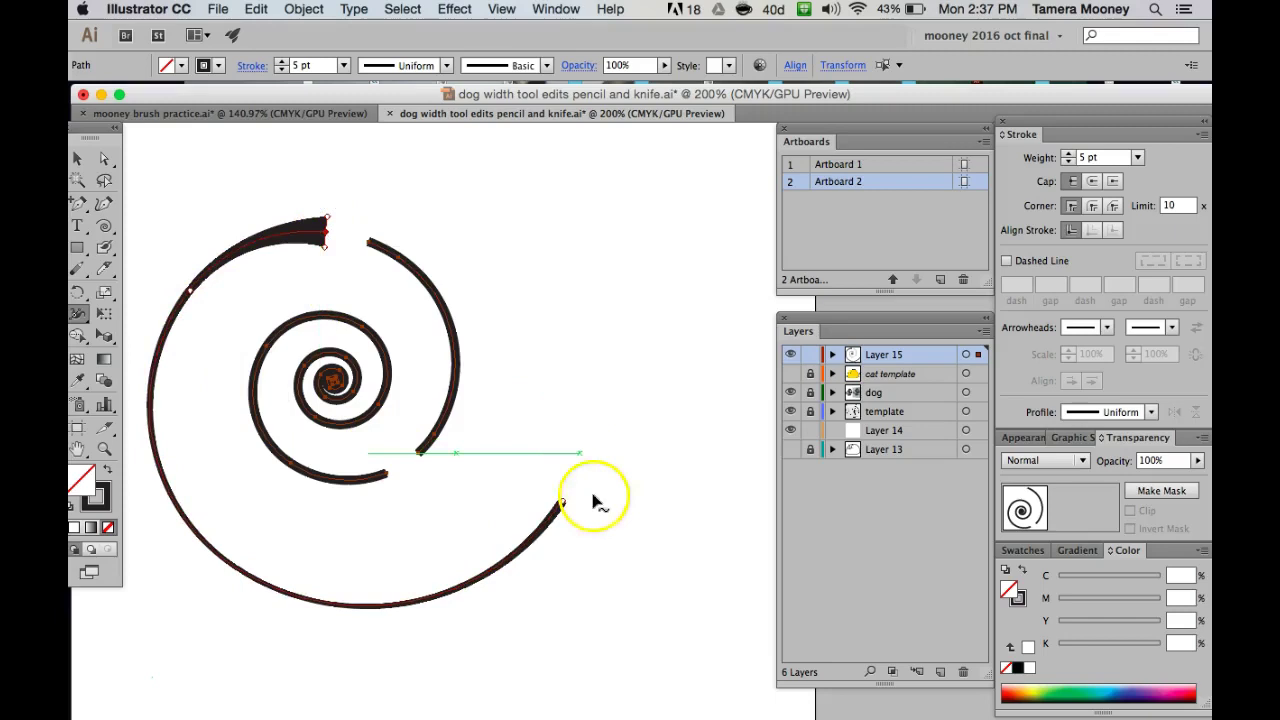
left_click_drag(563, 506, 574, 544)
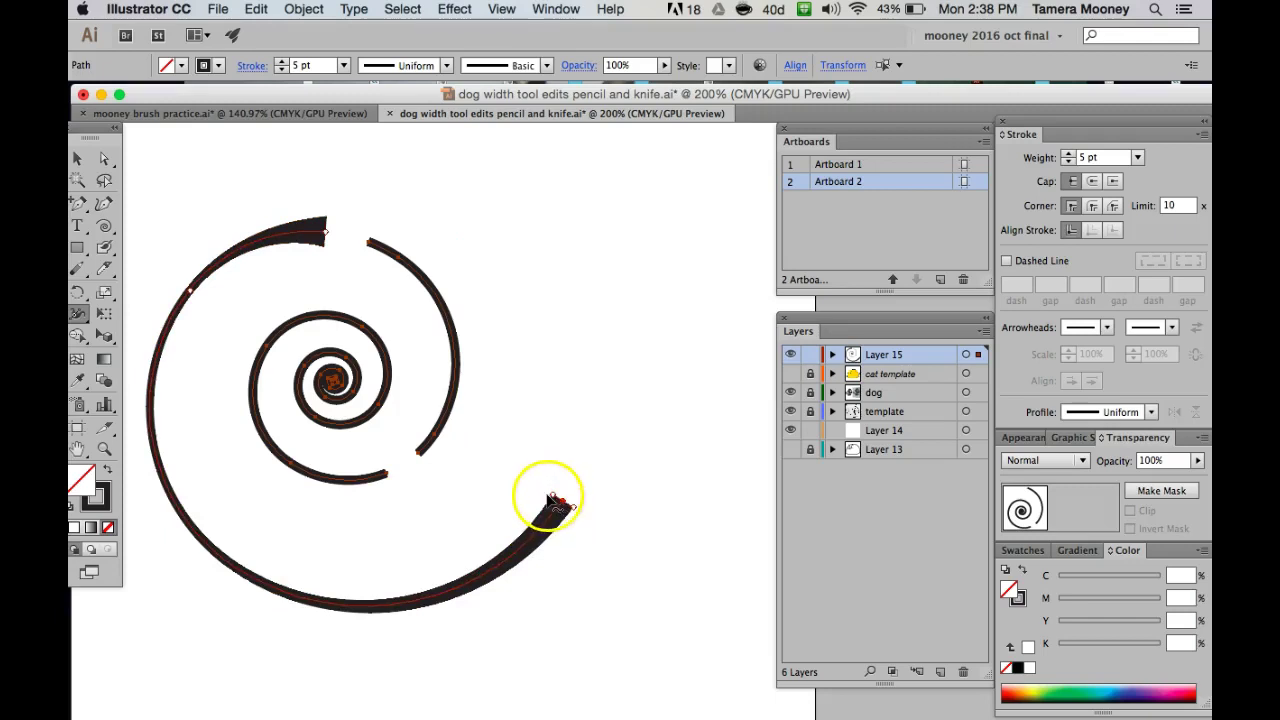
left_click_drag(551, 501, 521, 473)
key("alt")
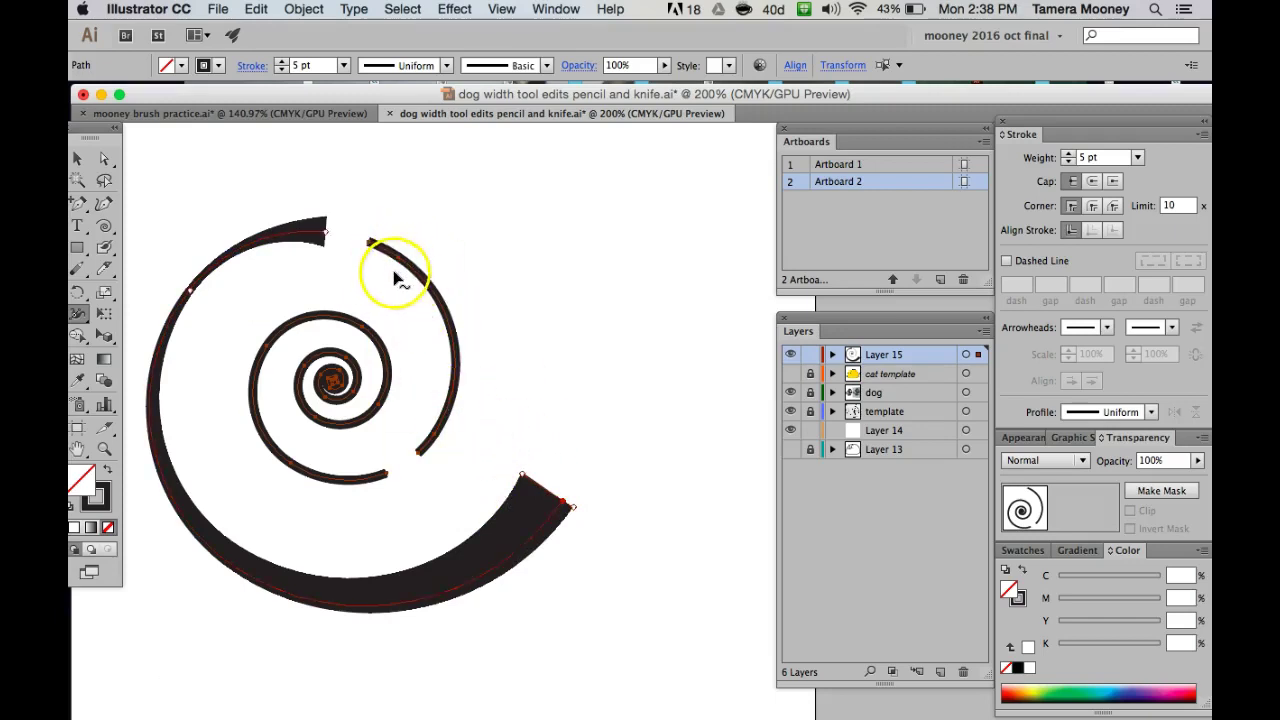
Vary the upper arc's width, widening it and then narrowing it at several points.
mouse_move(357, 225)
left_mouse_down()
mouse_move(434, 294)
mouse_move(449, 283)
mouse_move(410, 270)
mouse_move(412, 320)
mouse_move(409, 294)
mouse_move(429, 277)
mouse_move(434, 289)
mouse_move(451, 503)
mouse_move(473, 507)
left_mouse_up()
left_click(429, 377)
left_click(434, 371)
left_click(306, 557)
key("super+equal")
key("h")
mouse_move(343, 365)
left_mouse_down()
mouse_move(298, 347)
mouse_move(341, 344)
mouse_move(297, 322)
mouse_move(322, 326)
mouse_move(334, 368)
mouse_move(318, 309)
mouse_move(240, 250)
mouse_move(215, 262)
mouse_move(214, 251)
mouse_move(260, 257)
mouse_move(166, 249)
left_mouse_up()
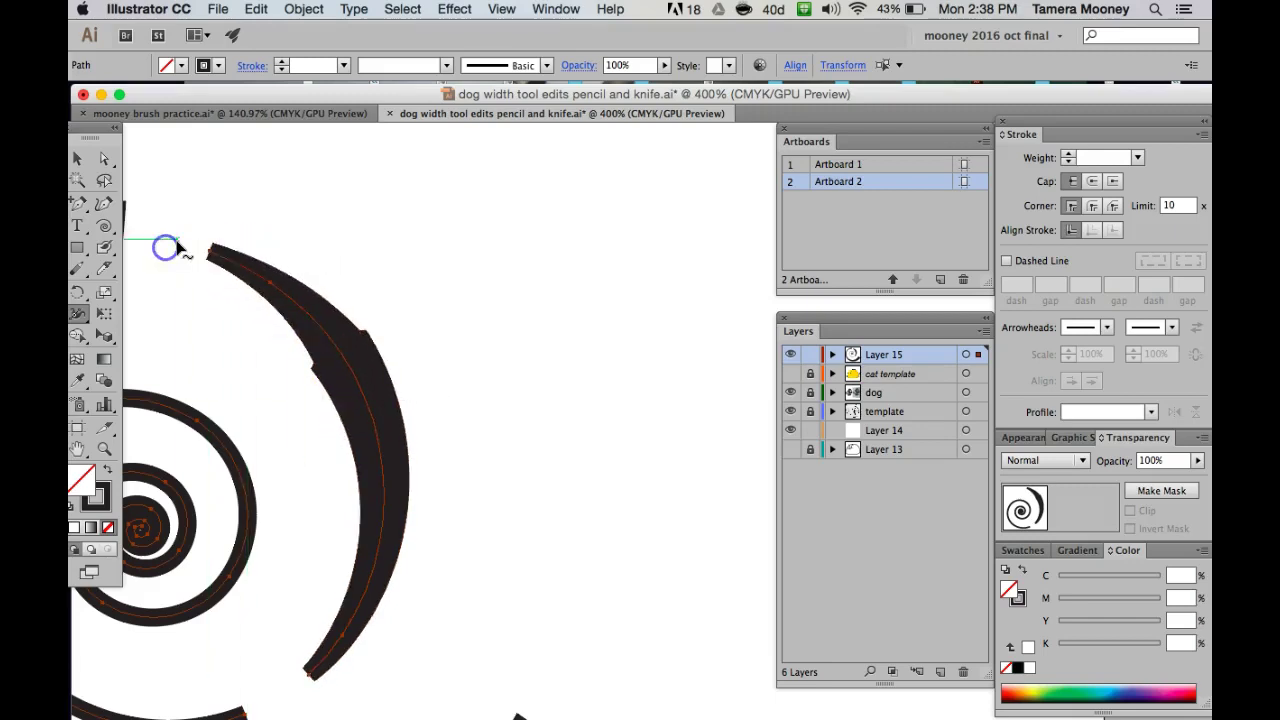
Widen the spiral's right arc with the Width tool.
key("super+minus")
key("super+minus")
key("super+minus")
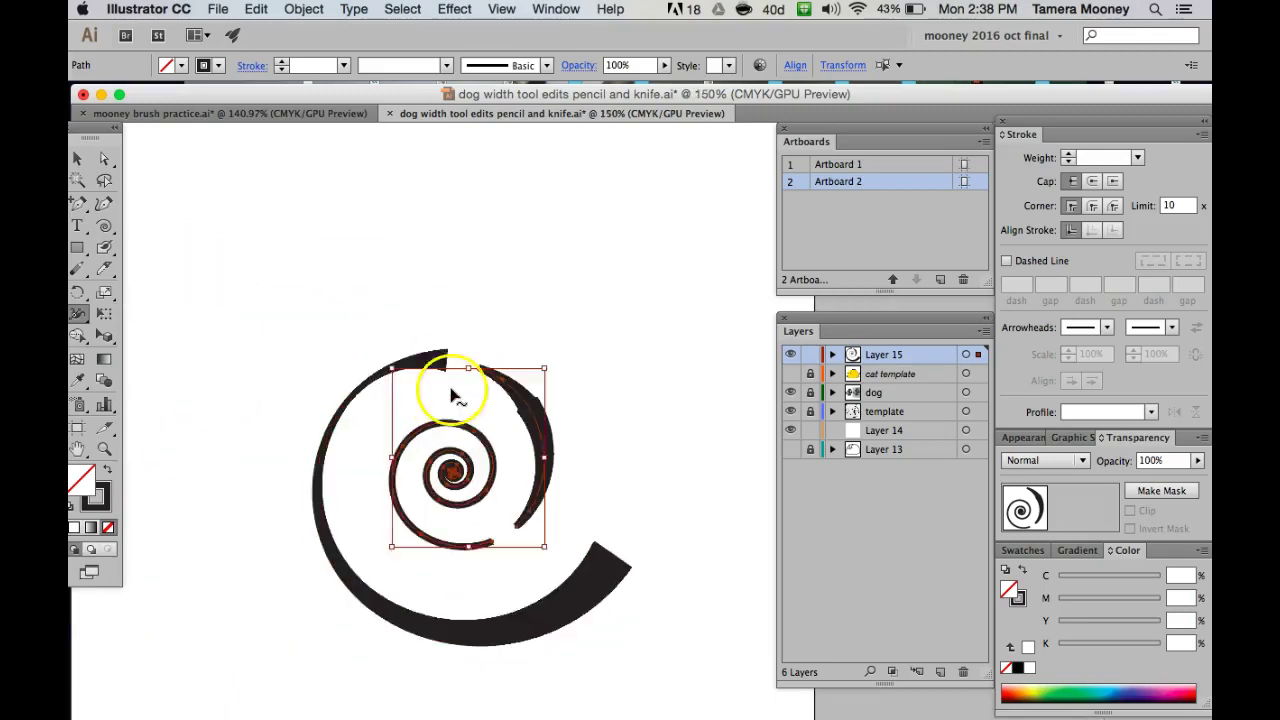
left_click_drag(548, 405, 528, 386)
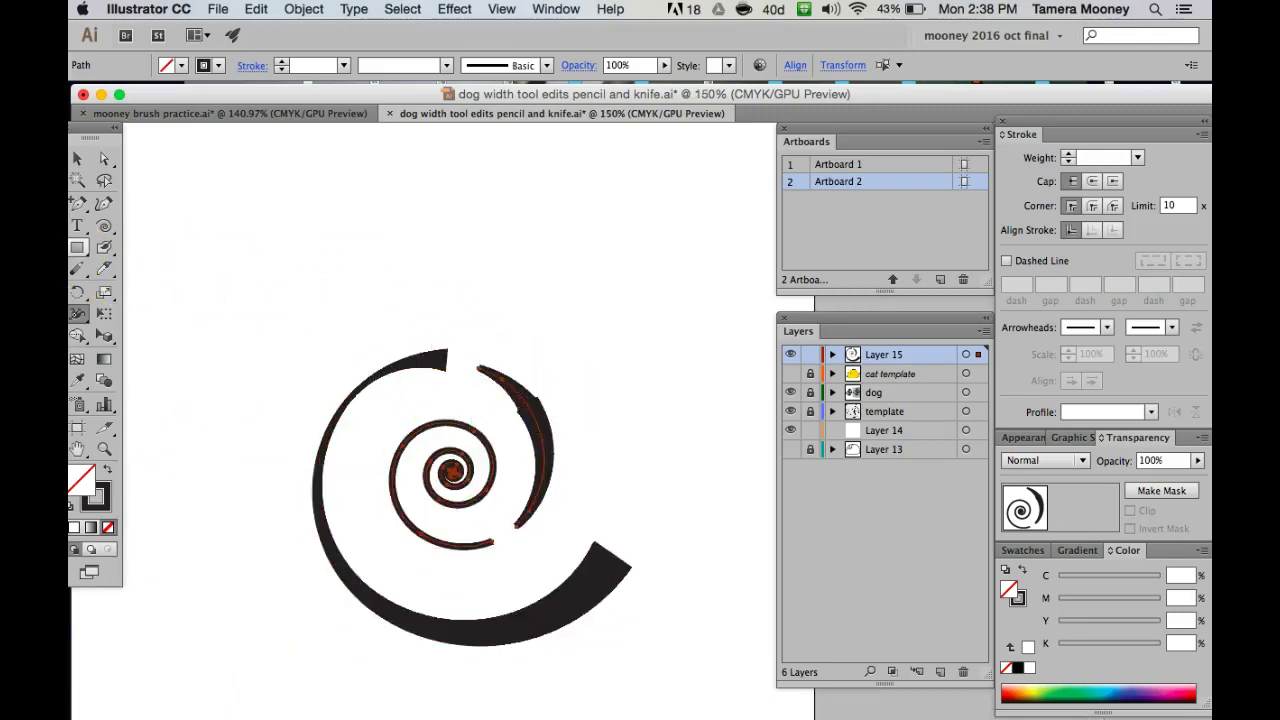
left_click(77, 268)
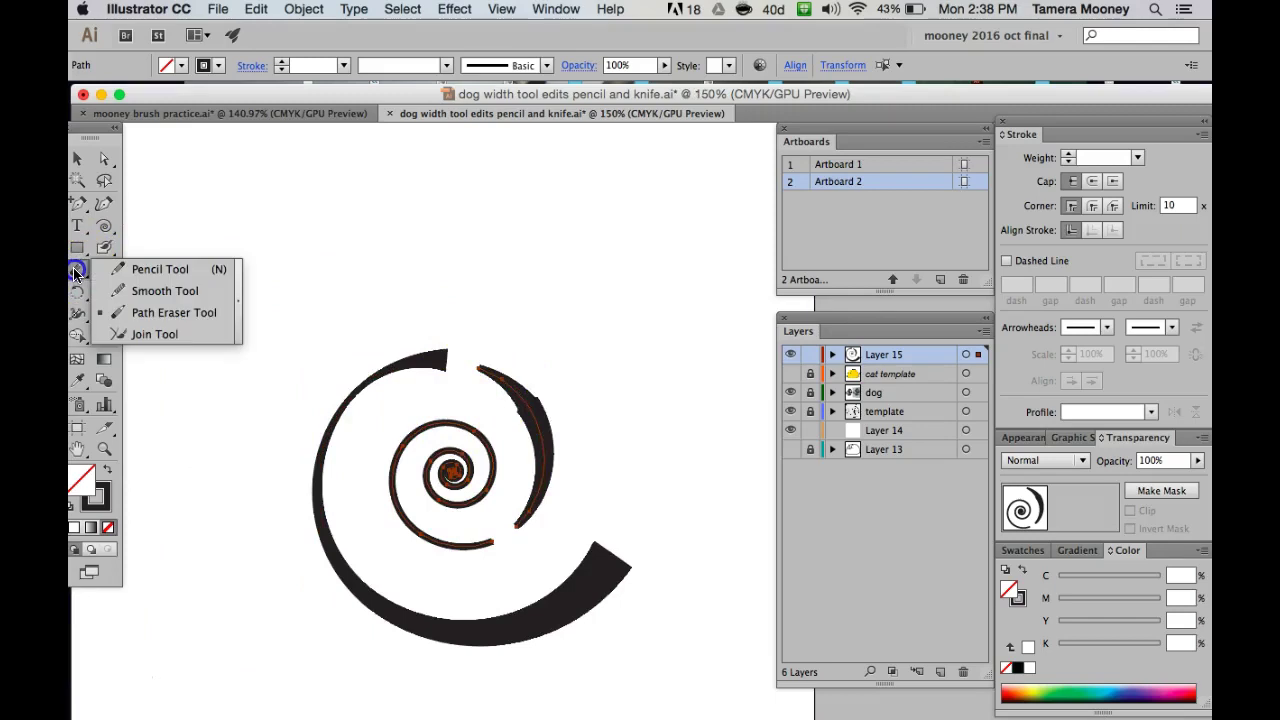
left_click(136, 266)
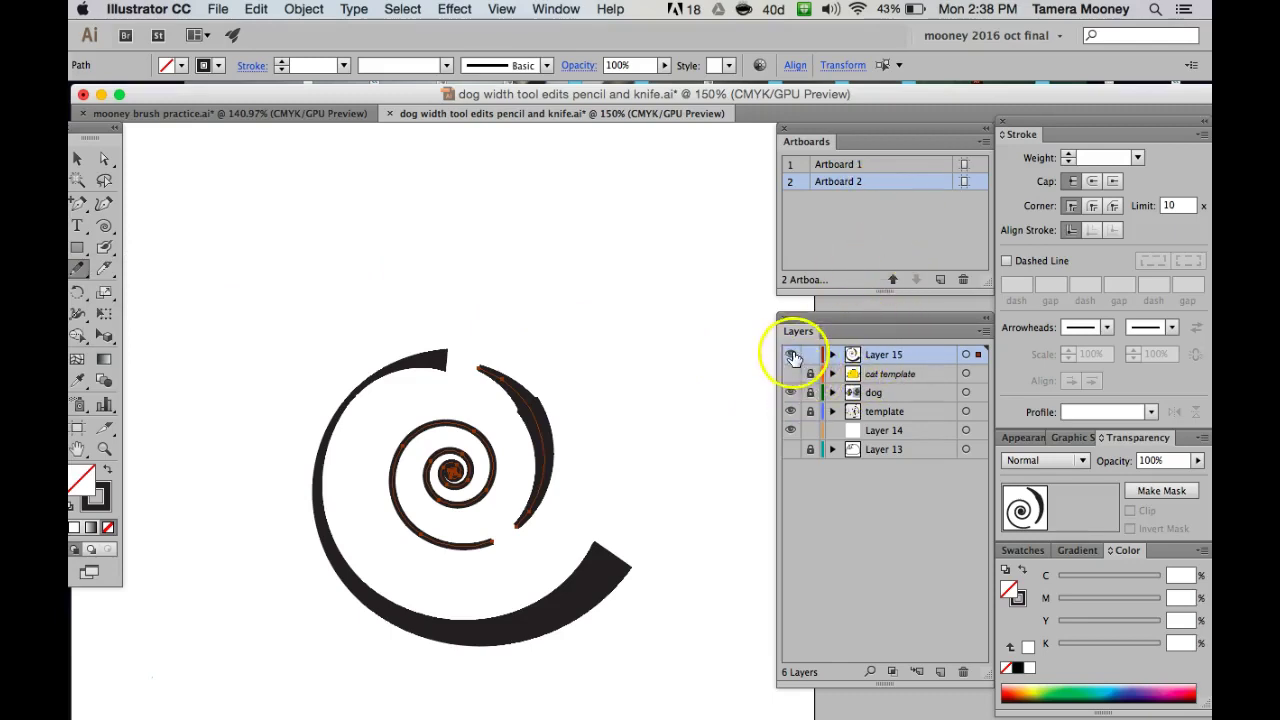
Hide the spiral and dog layers, show the cat template, and centre the cat in view.
left_click(791, 354)
left_click(791, 373)
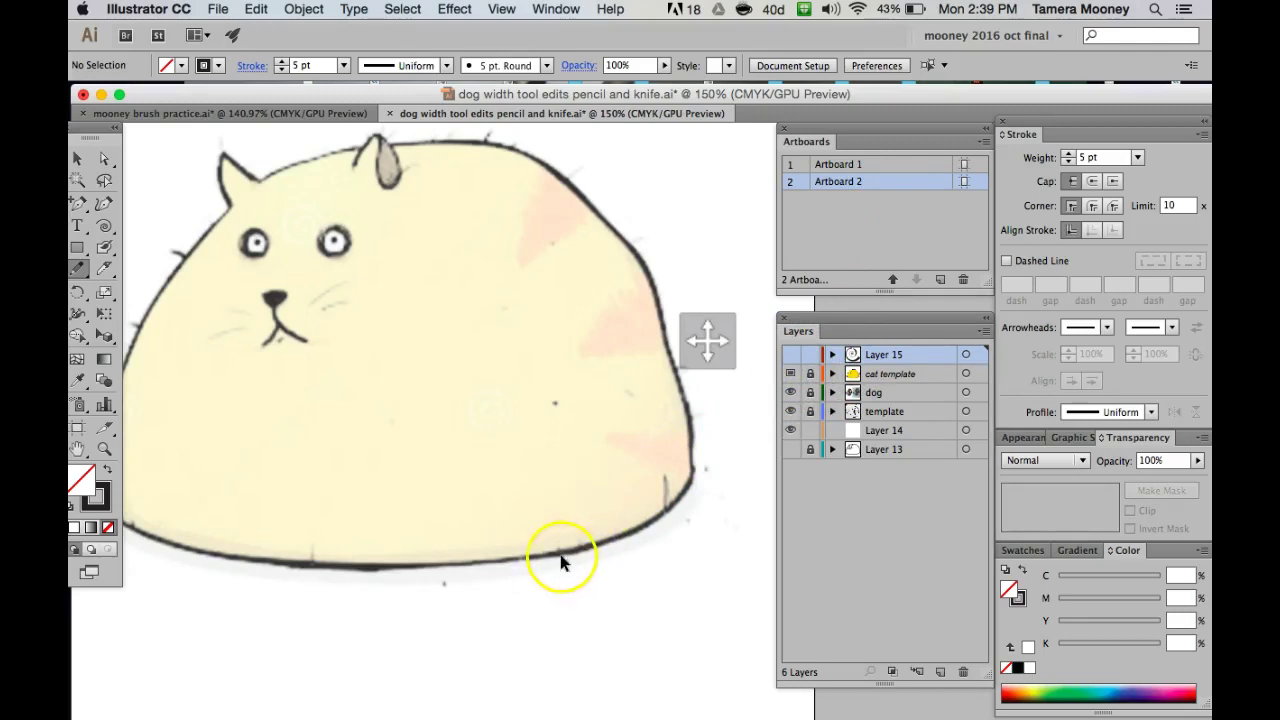
key("super+minus")
key("super+minus")
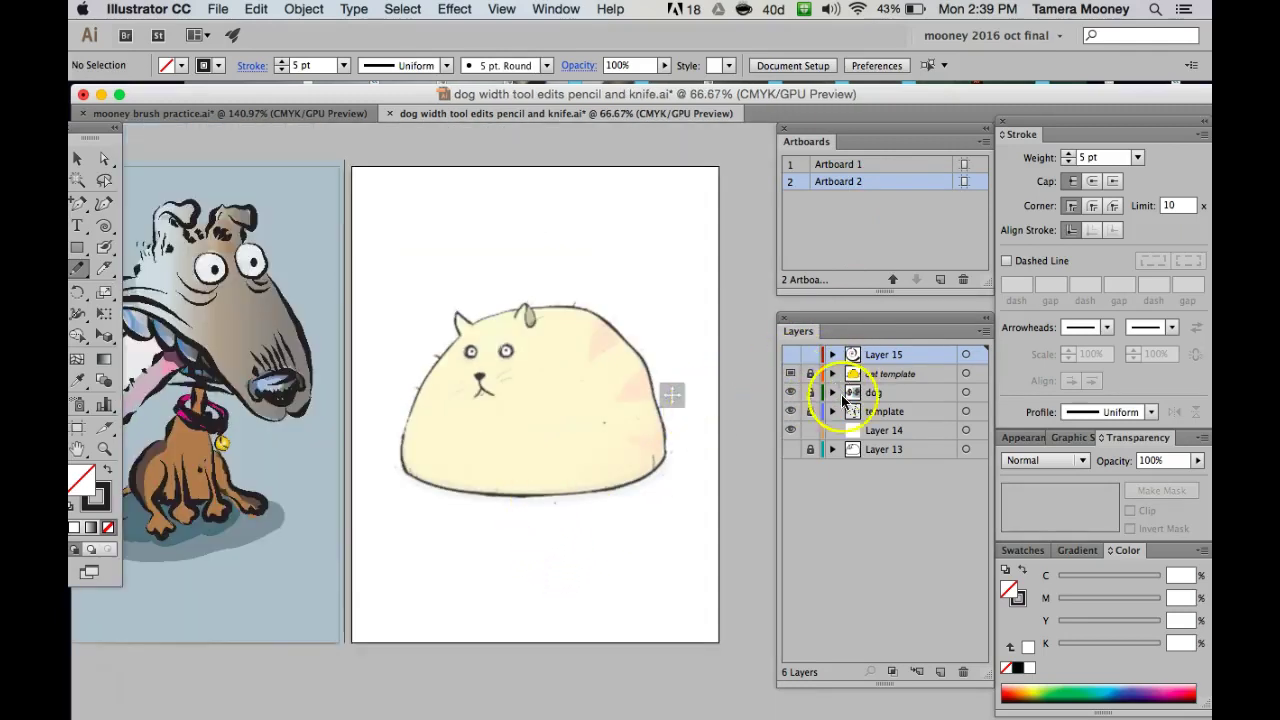
left_click(792, 428)
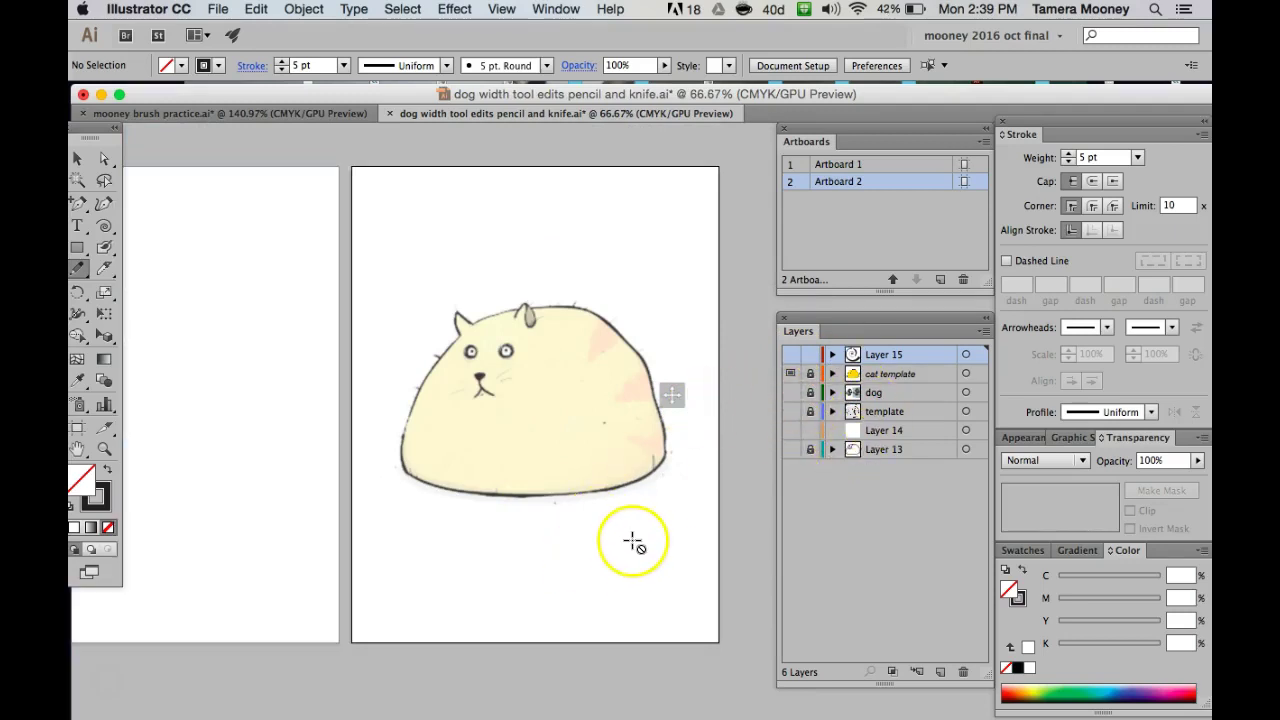
key("super+equal")
key("super+equal")
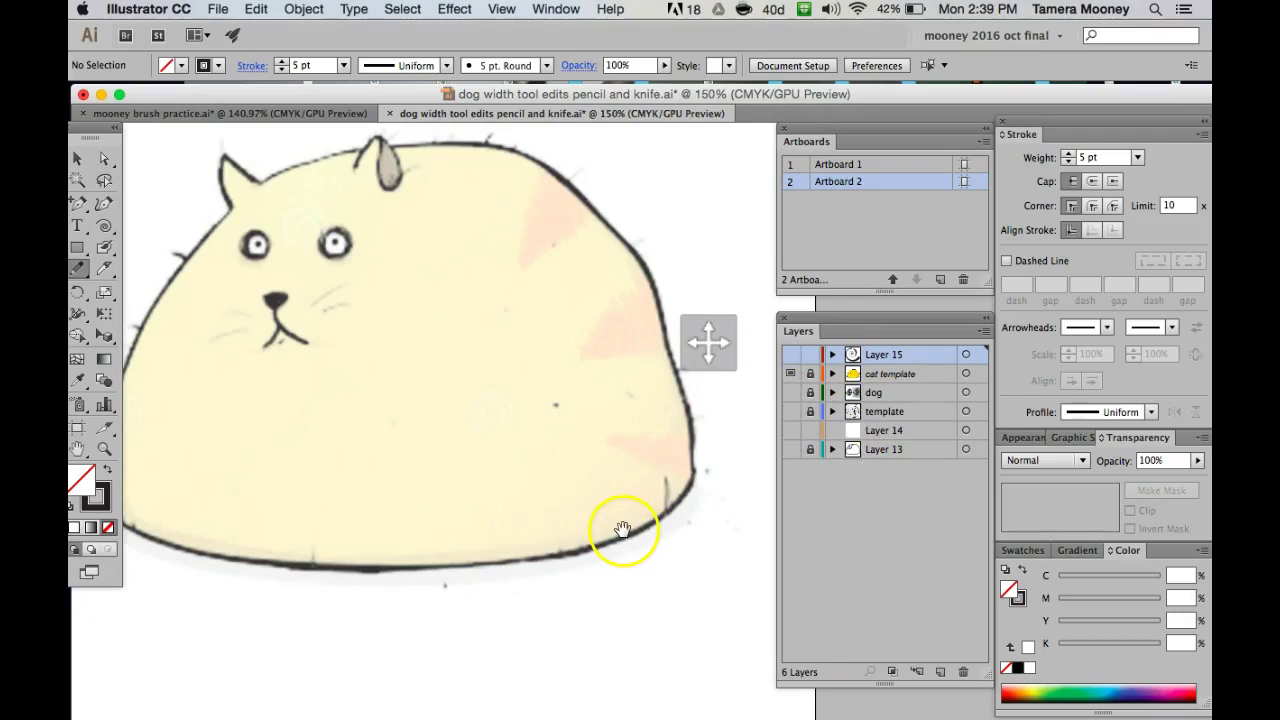
left_click_drag(620, 528, 575, 558)
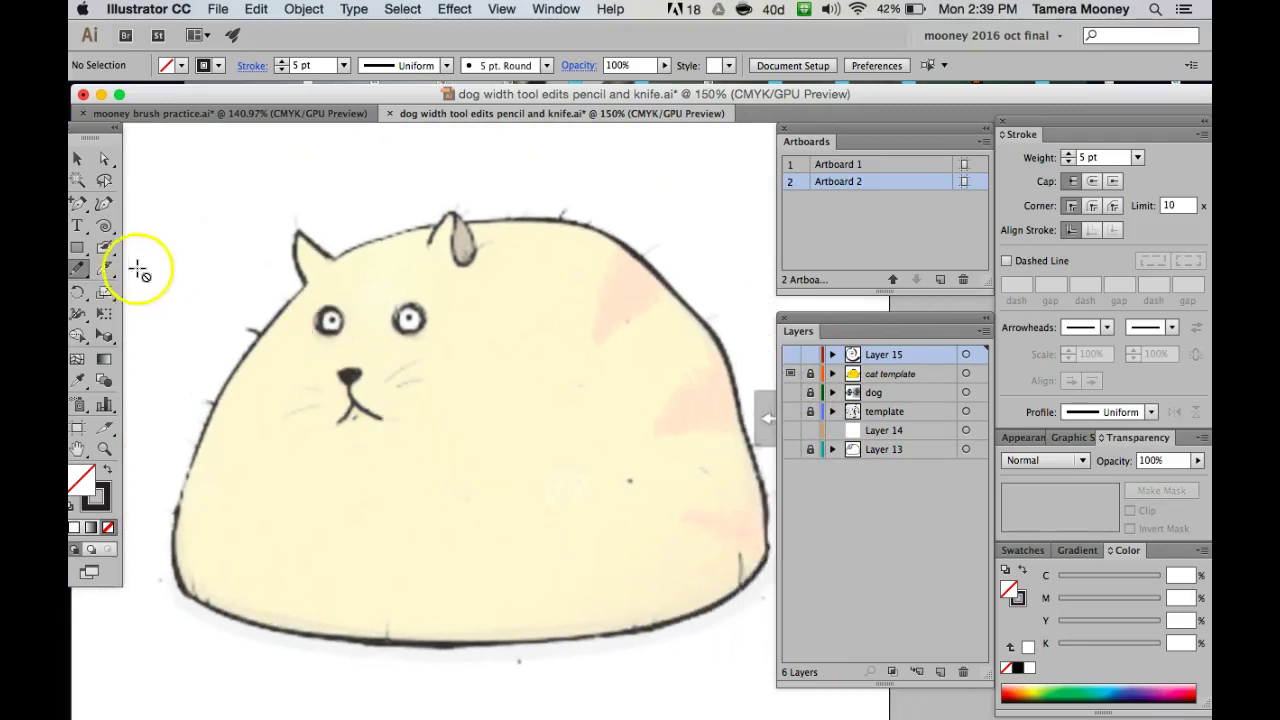
Turn on Fill new pencil strokes in Pencil Tool Options and apply the settings.
double_click(78, 270)
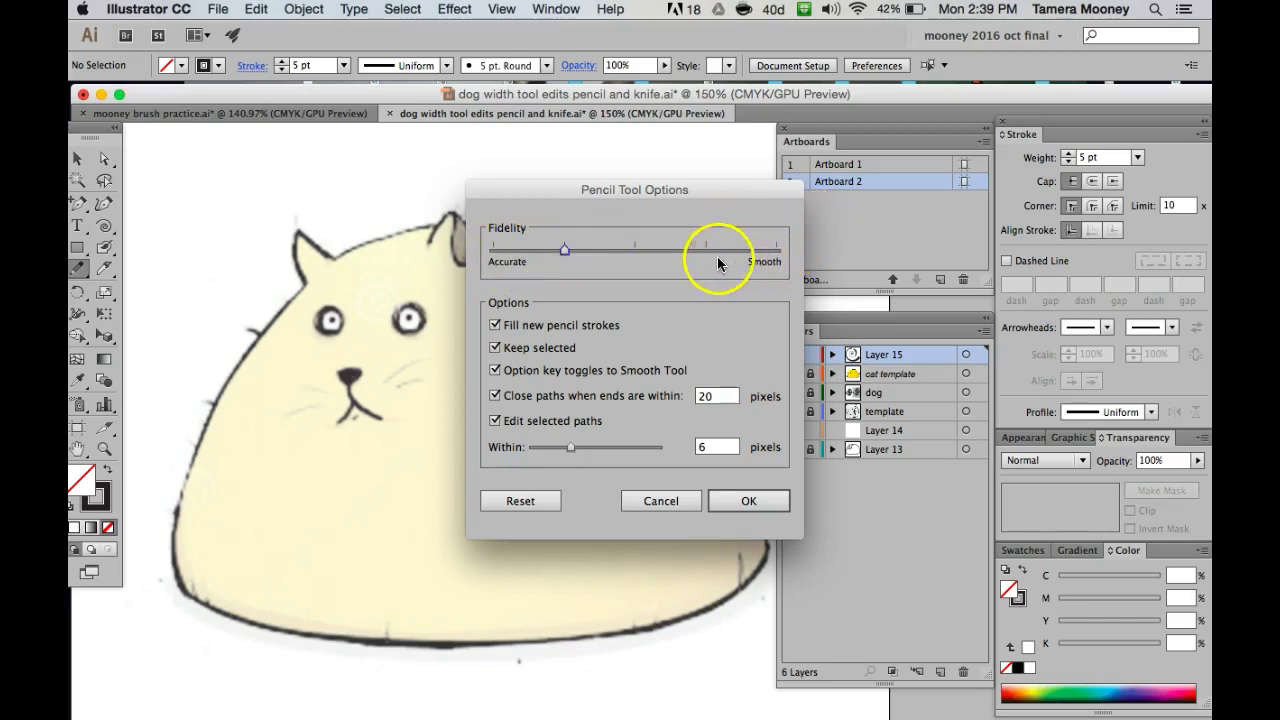
left_click(496, 325)
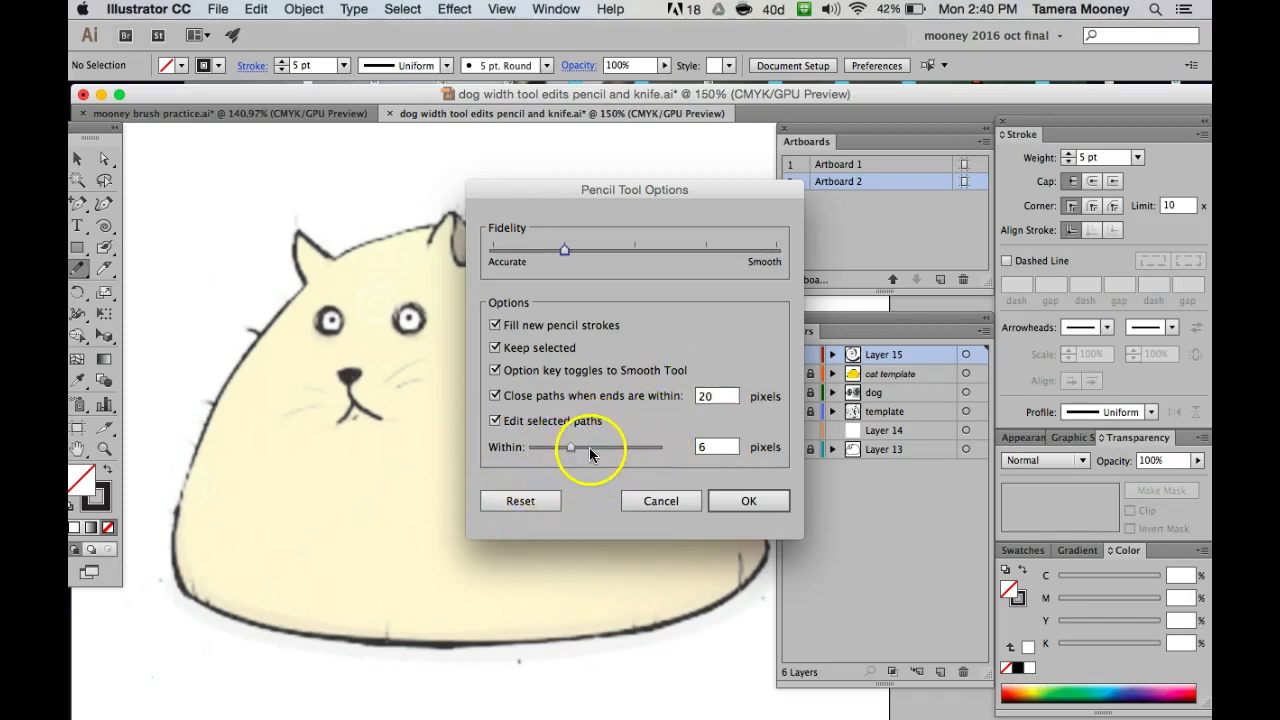
left_click(745, 501)
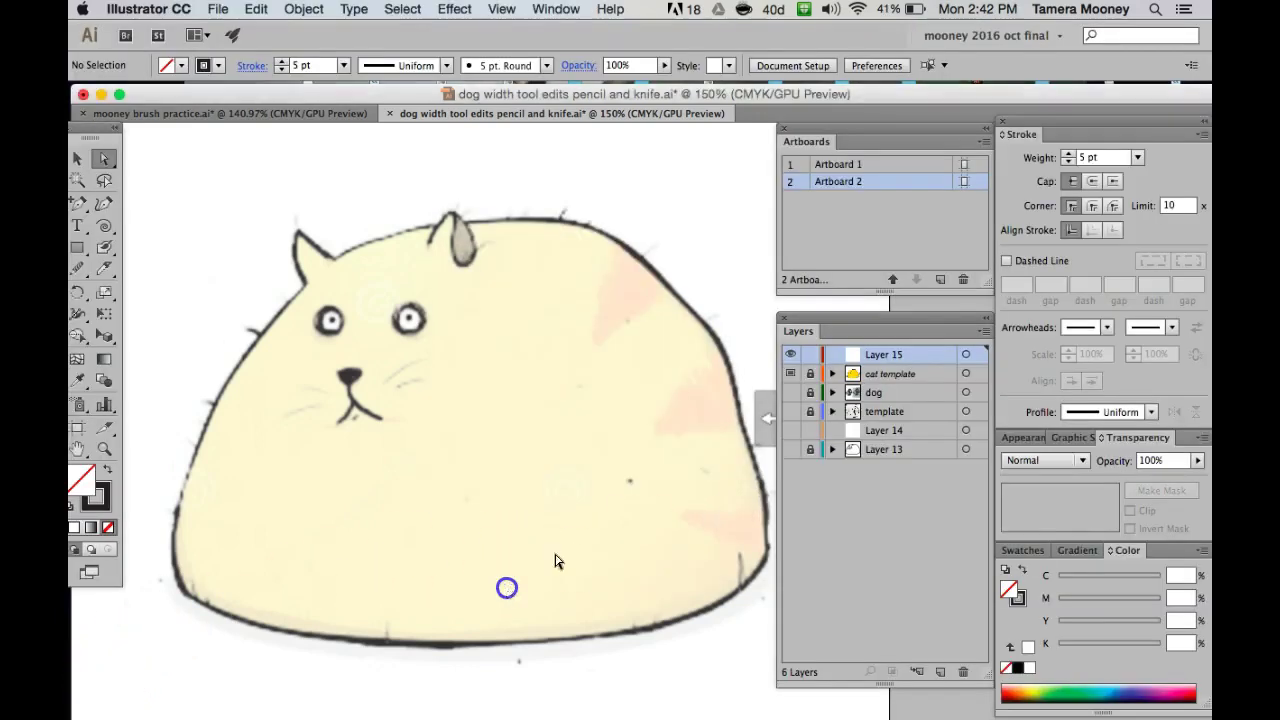
Set the Layers panel row size to a custom 70 pixels.
left_click(985, 332)
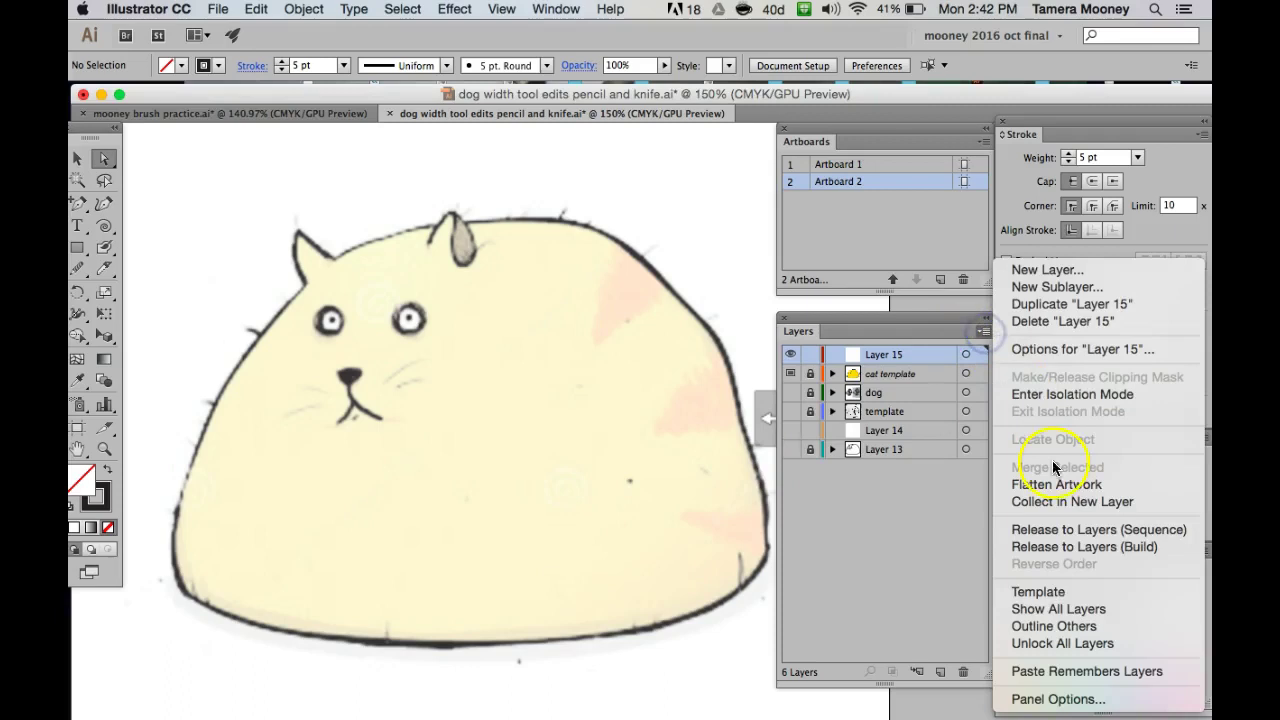
left_click(1058, 699)
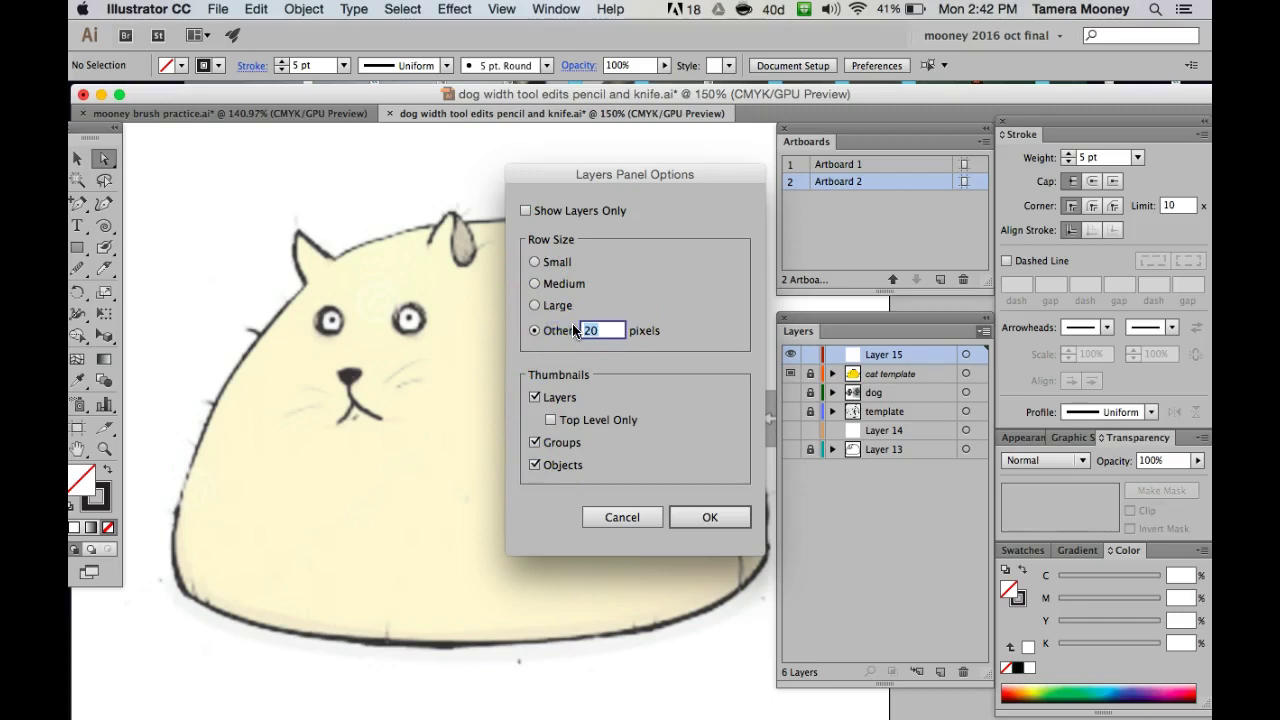
type("70")
left_click(716, 515)
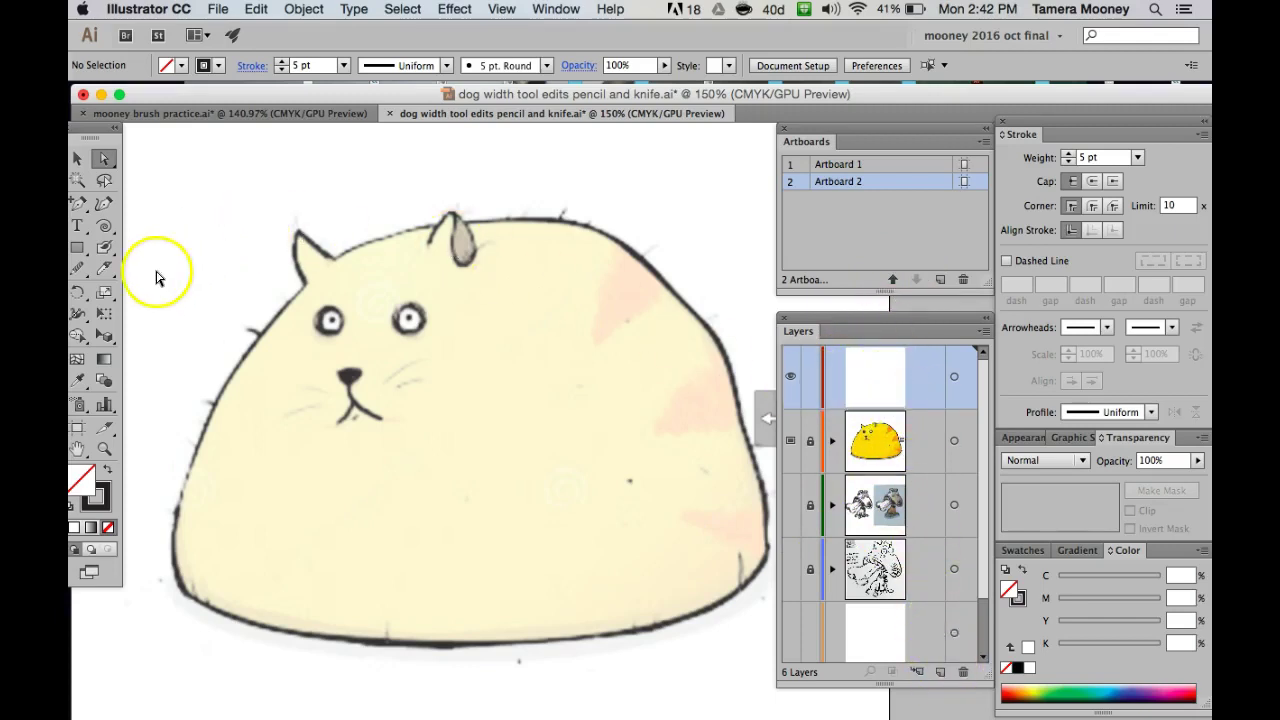
Trace the cat's left ear and left side with the Pencil at 200% zoom.
left_click_drag(80, 274, 120, 266)
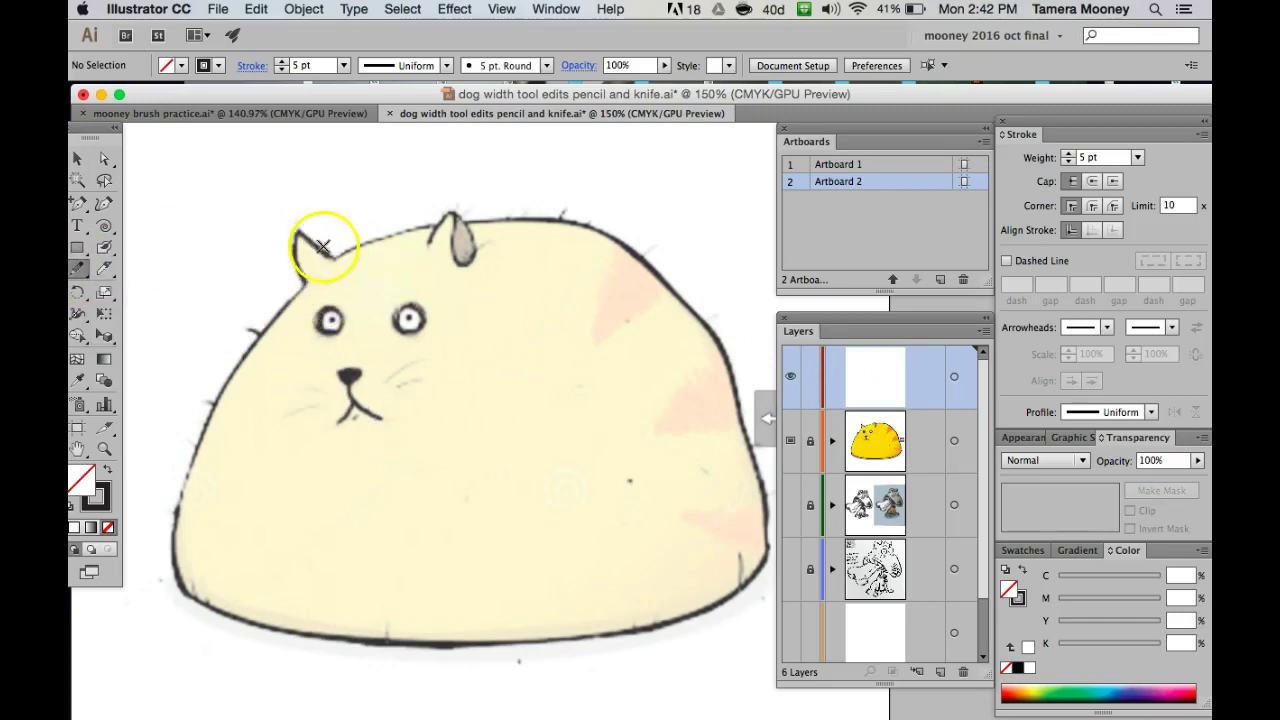
key("super+equal")
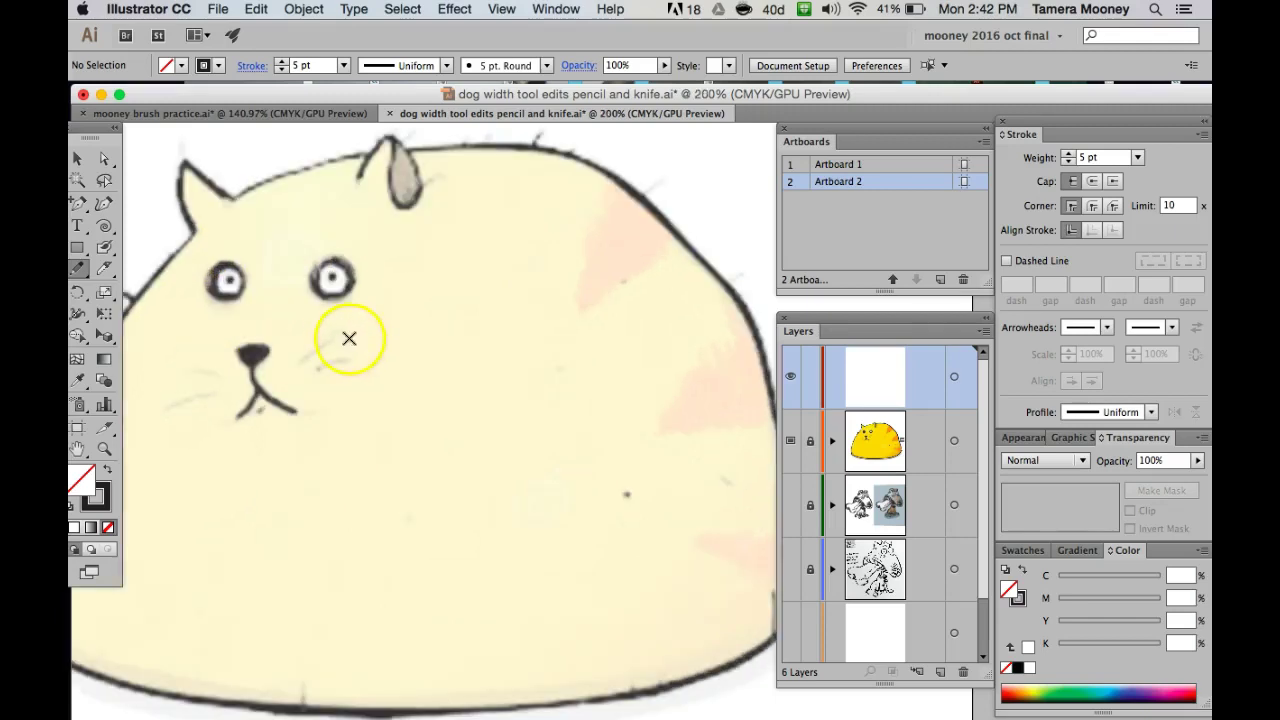
left_click_drag(330, 368, 512, 411)
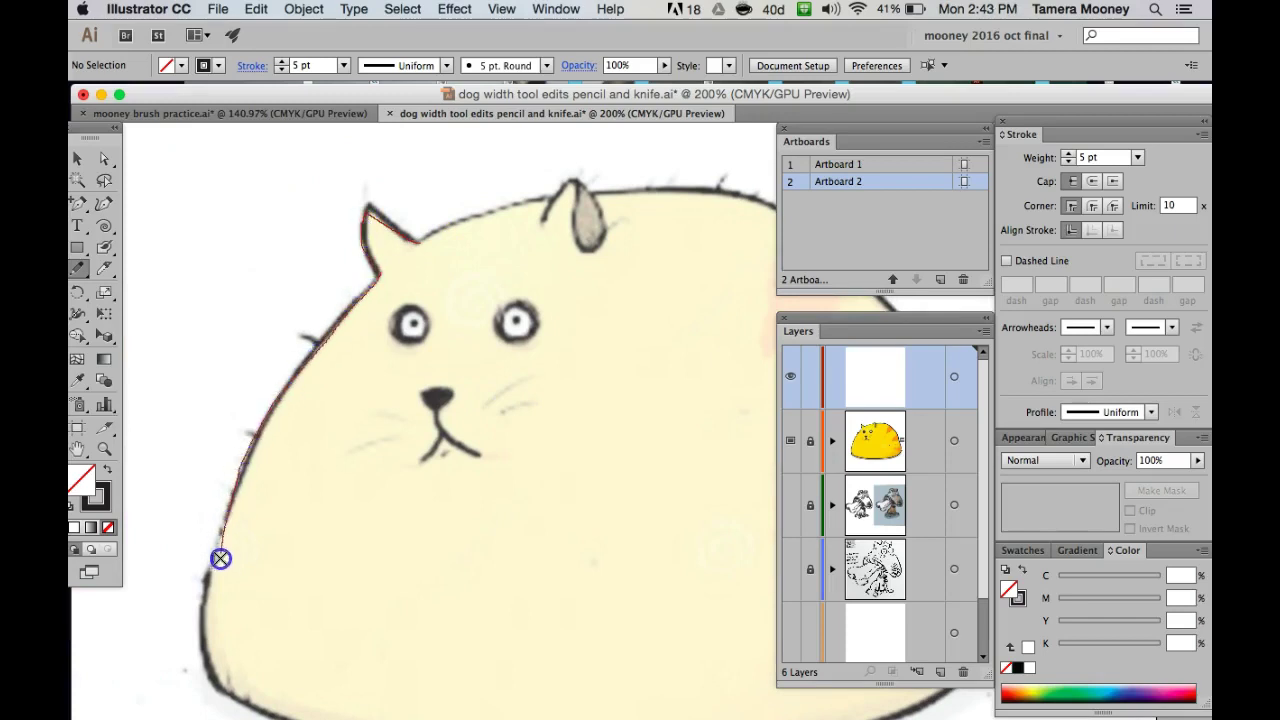
left_click_drag(249, 703, 262, 707)
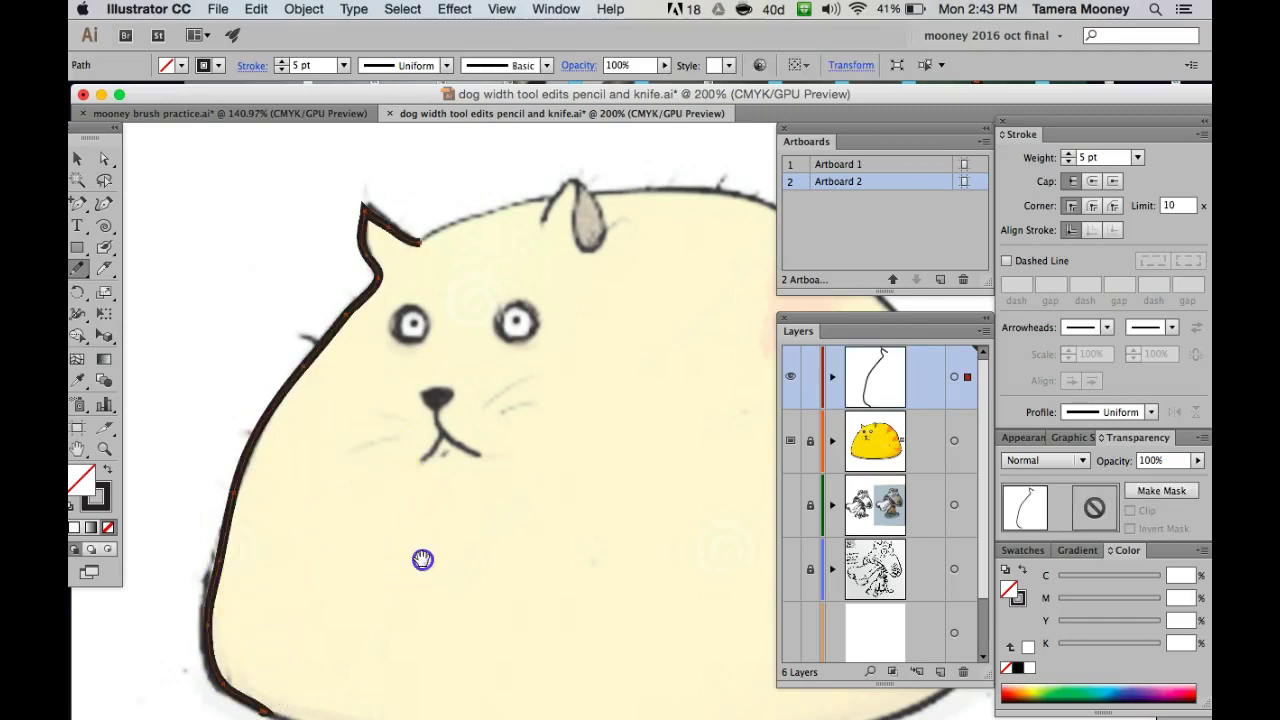
Drag the kinked anchors on the cat's left-side outline back into line with Direct Selection.
scroll(465, 485, "down", 3)
scroll(465, 485, "left", 2)
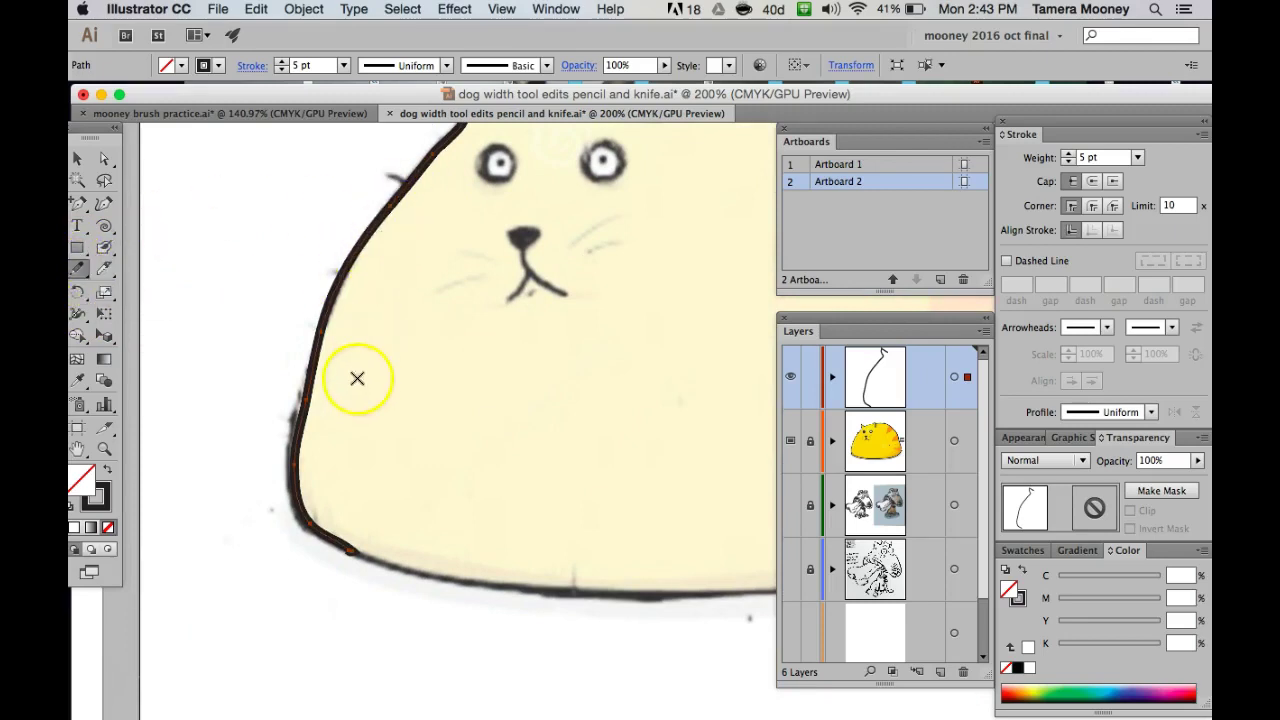
key("a")
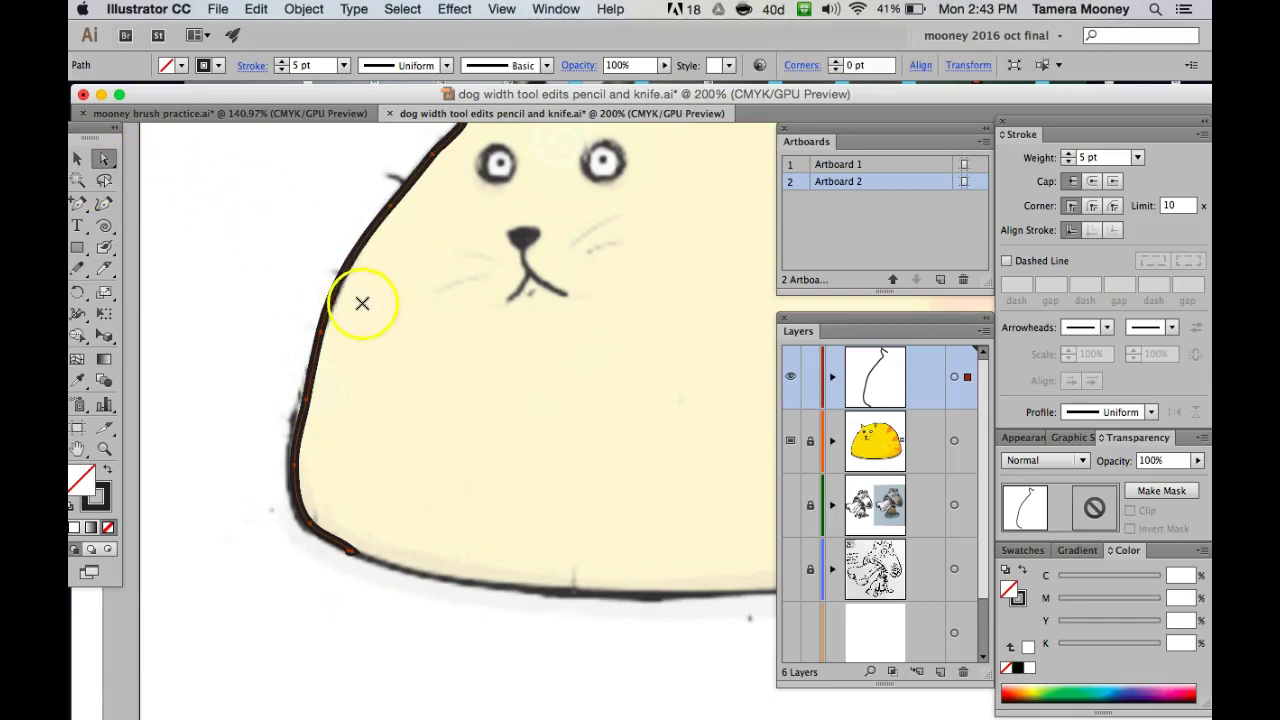
left_click(320, 333)
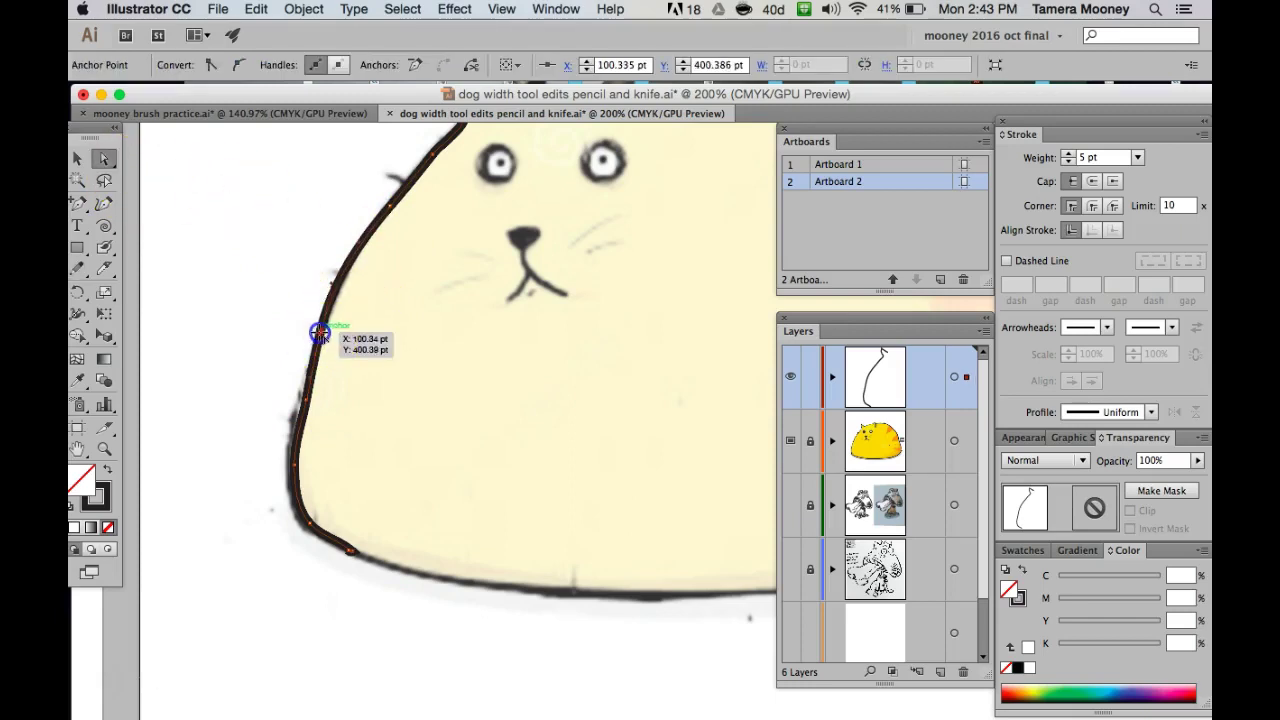
left_click_drag(320, 333, 358, 364)
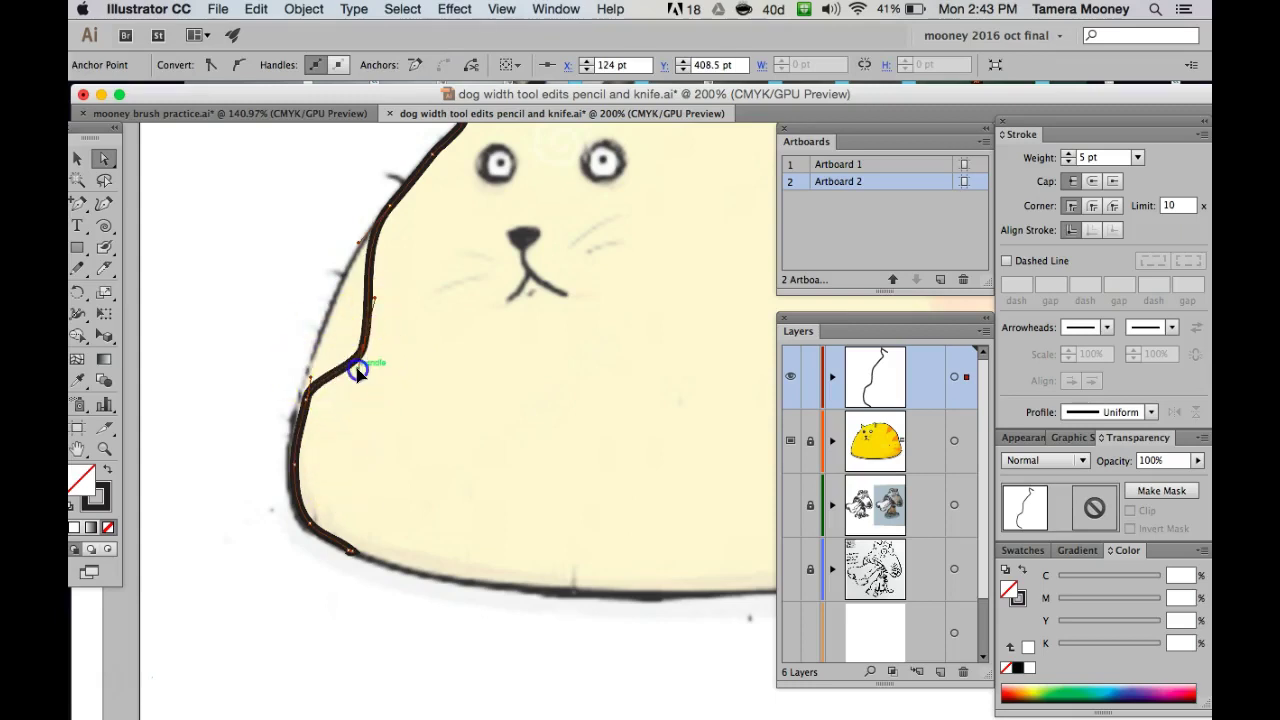
left_click_drag(363, 348, 320, 341)
left_click(312, 400)
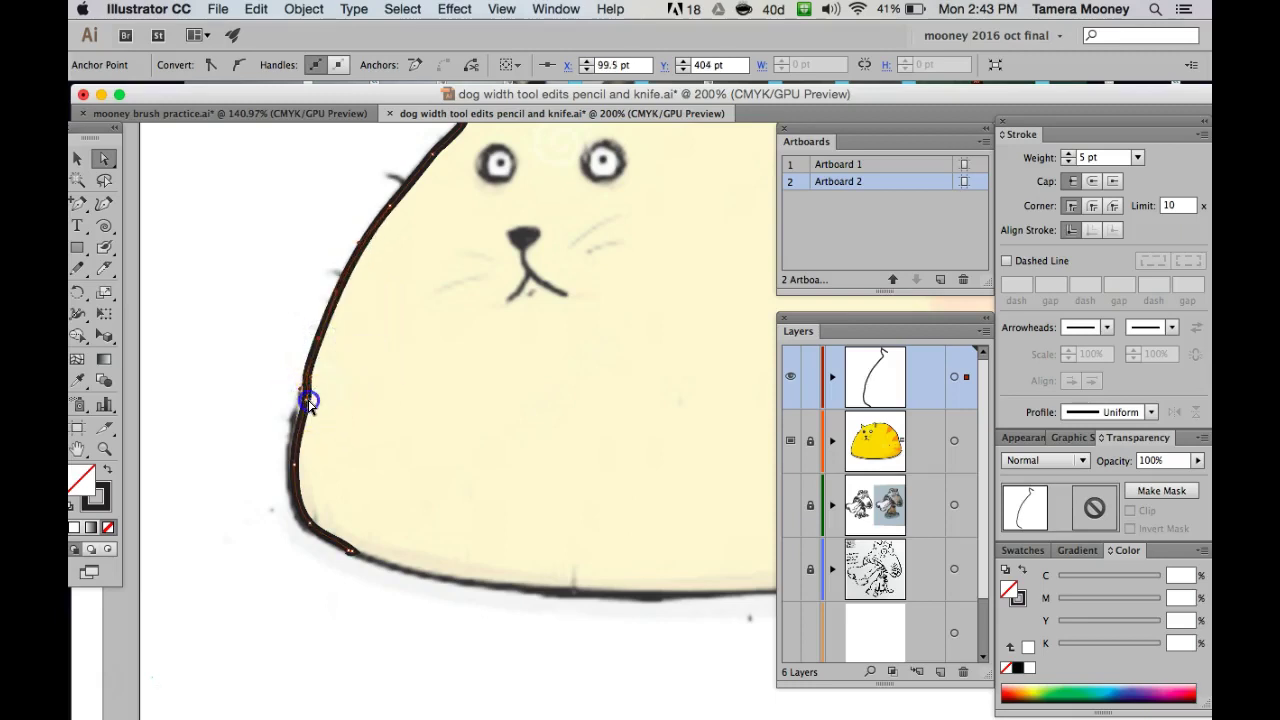
left_click(302, 404)
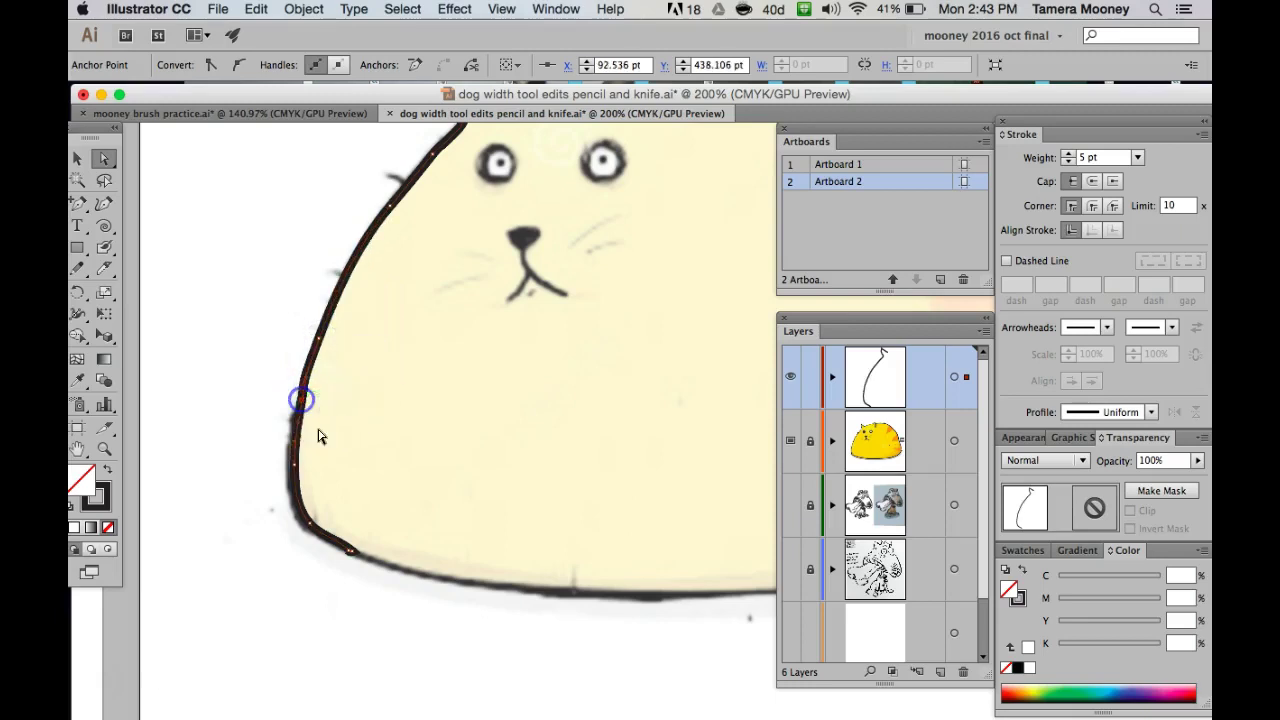
left_click(408, 437)
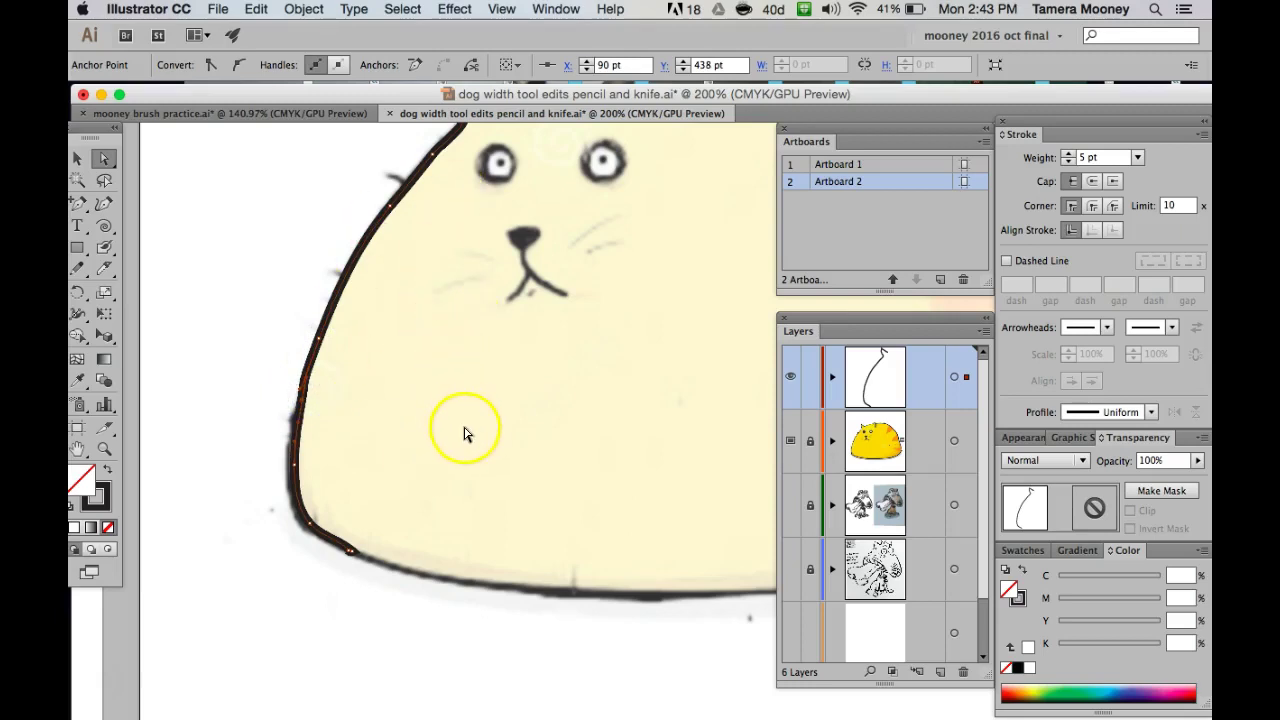
key("ctrl+minus")
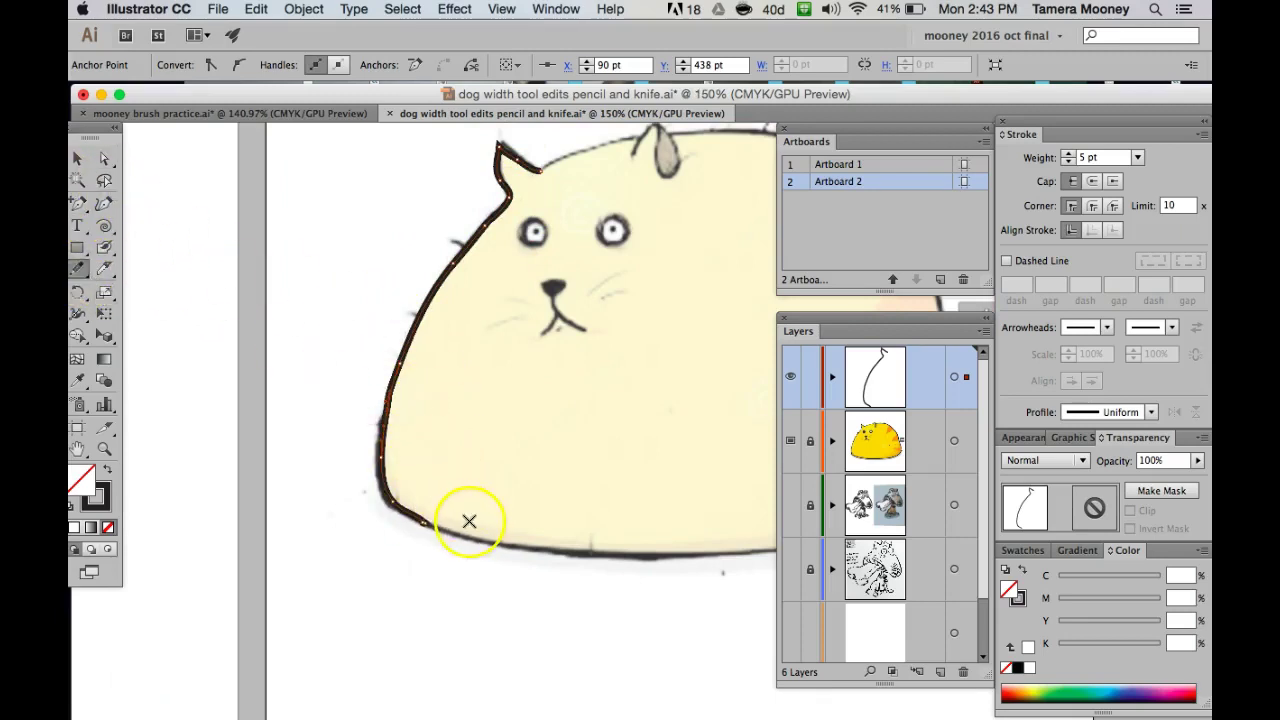
Extend the pencil outline along the cat's bottom edge and nudge an anchor to fit.
key("super+equal")
key("super+equal")
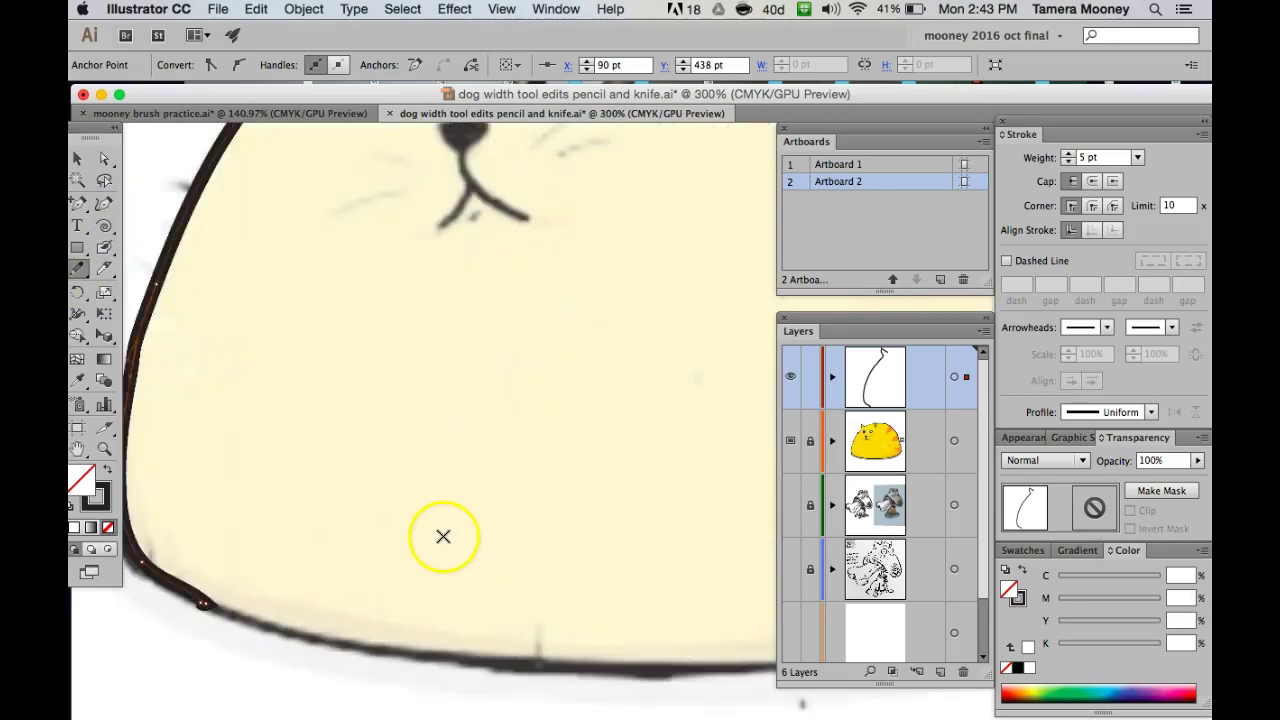
left_click_drag(349, 532, 326, 340)
left_click_drag(186, 380, 167, 390)
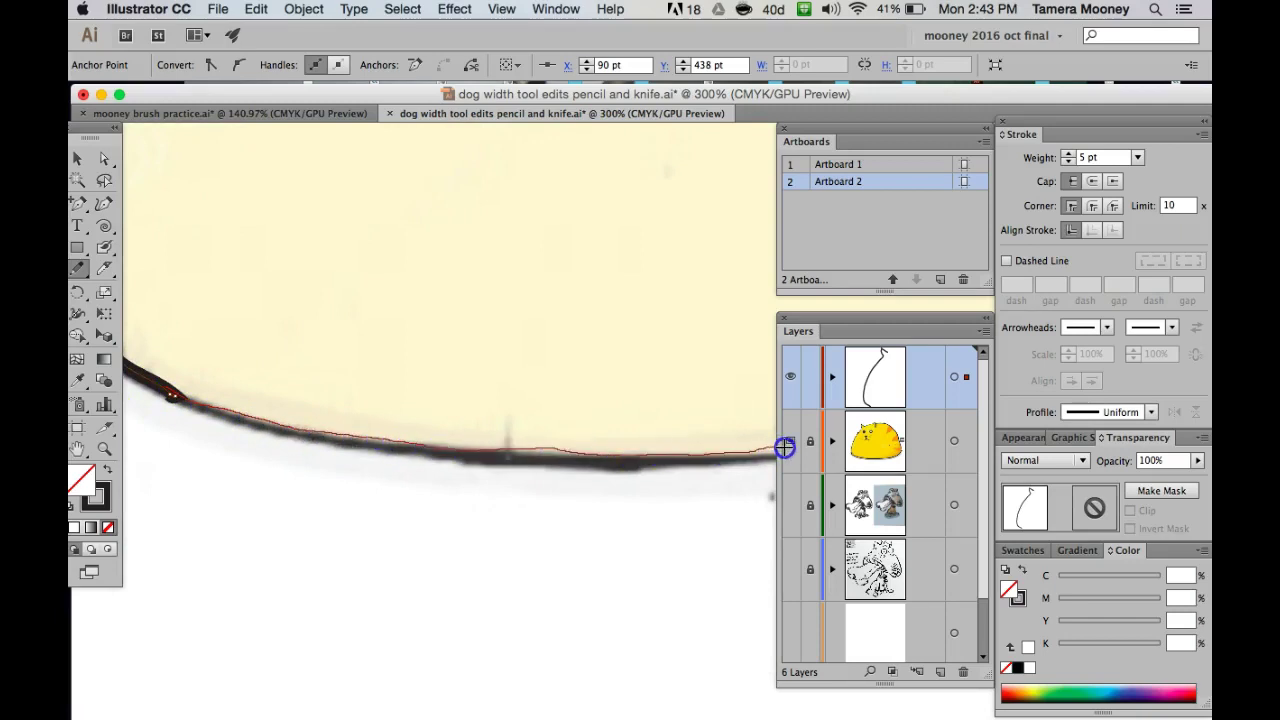
left_click_drag(785, 448, 783, 446)
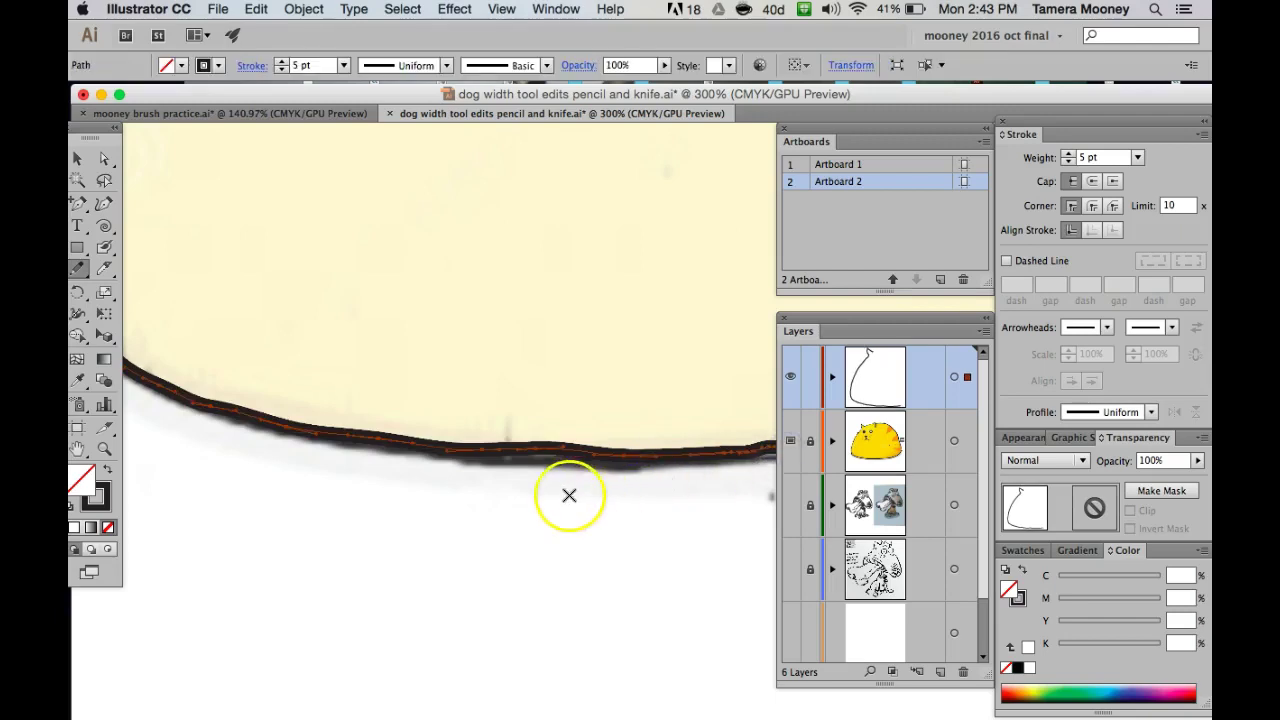
key("a")
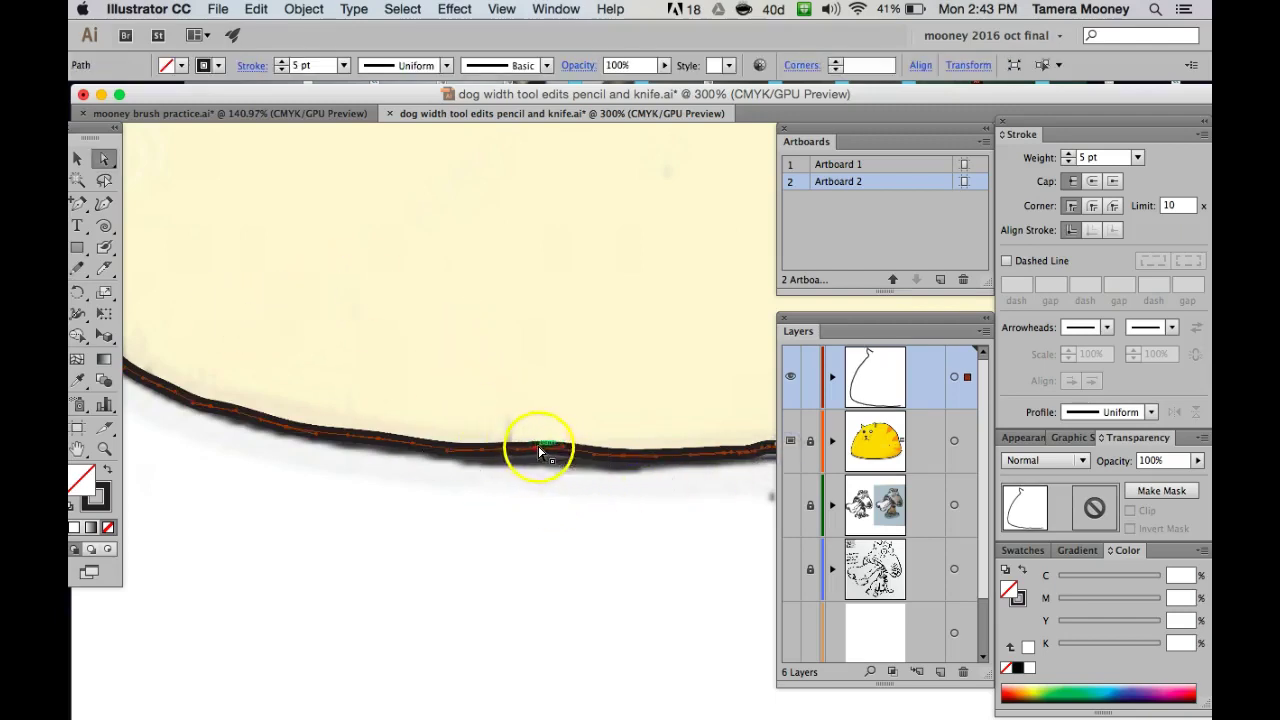
left_click_drag(538, 452, 540, 458)
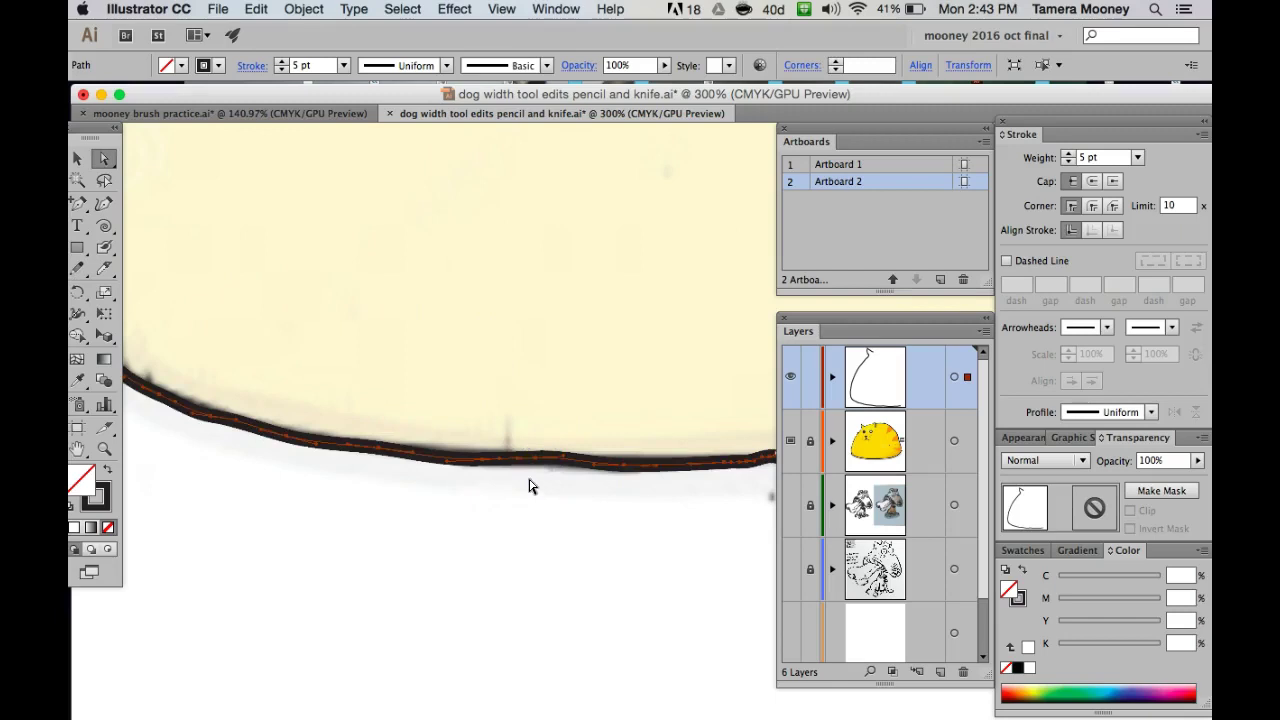
Continue the pencil outline from the bottom up the cat's right side.
key("space")
left_click_drag(543, 517, 162, 513)
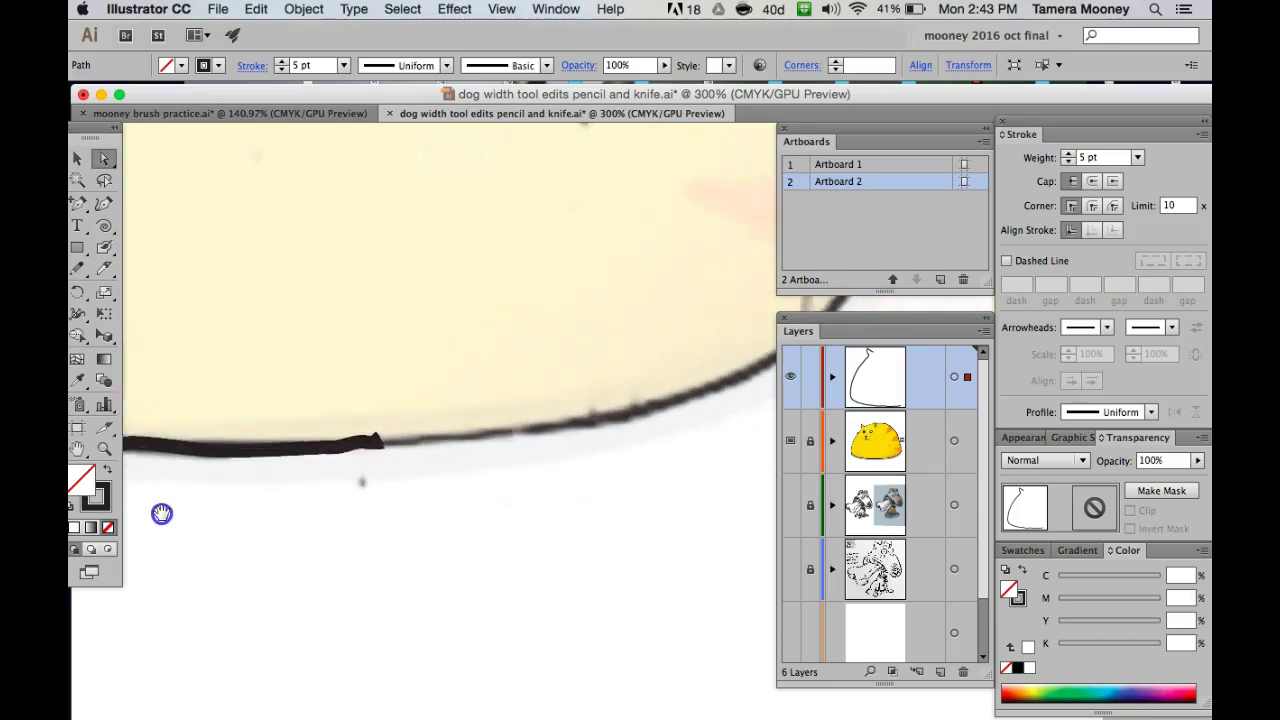
key("n")
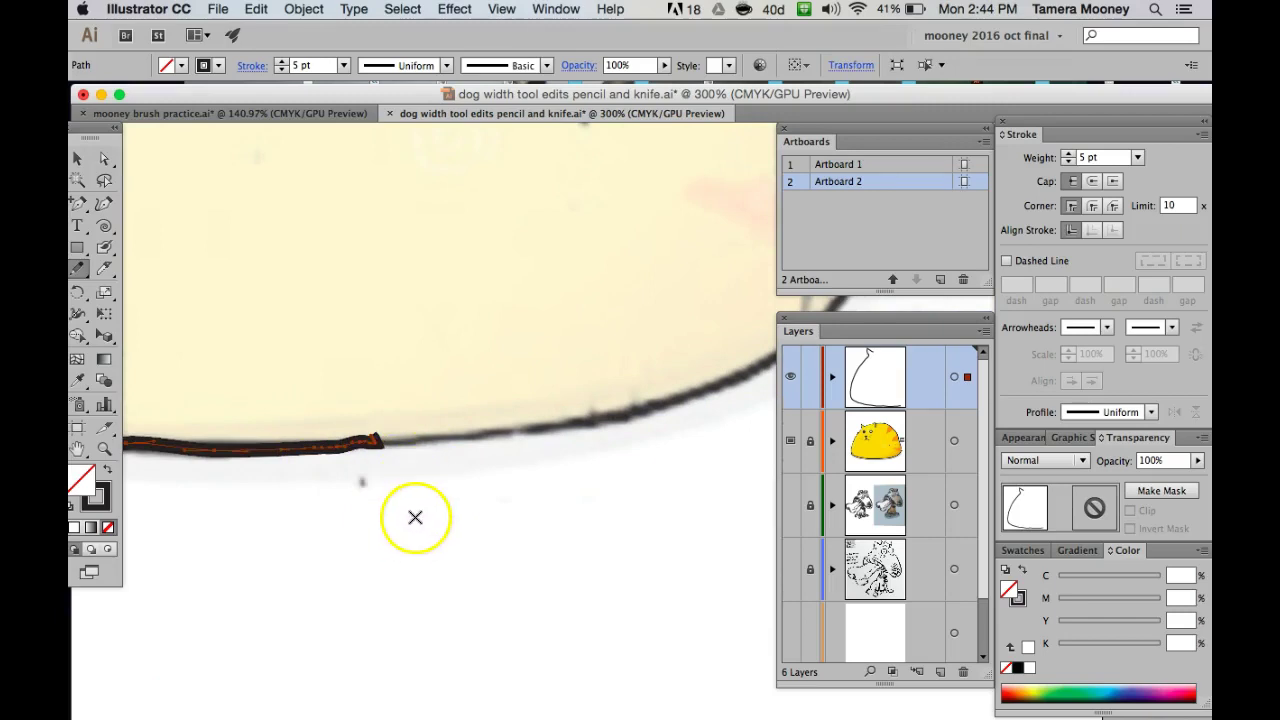
key("super+minus")
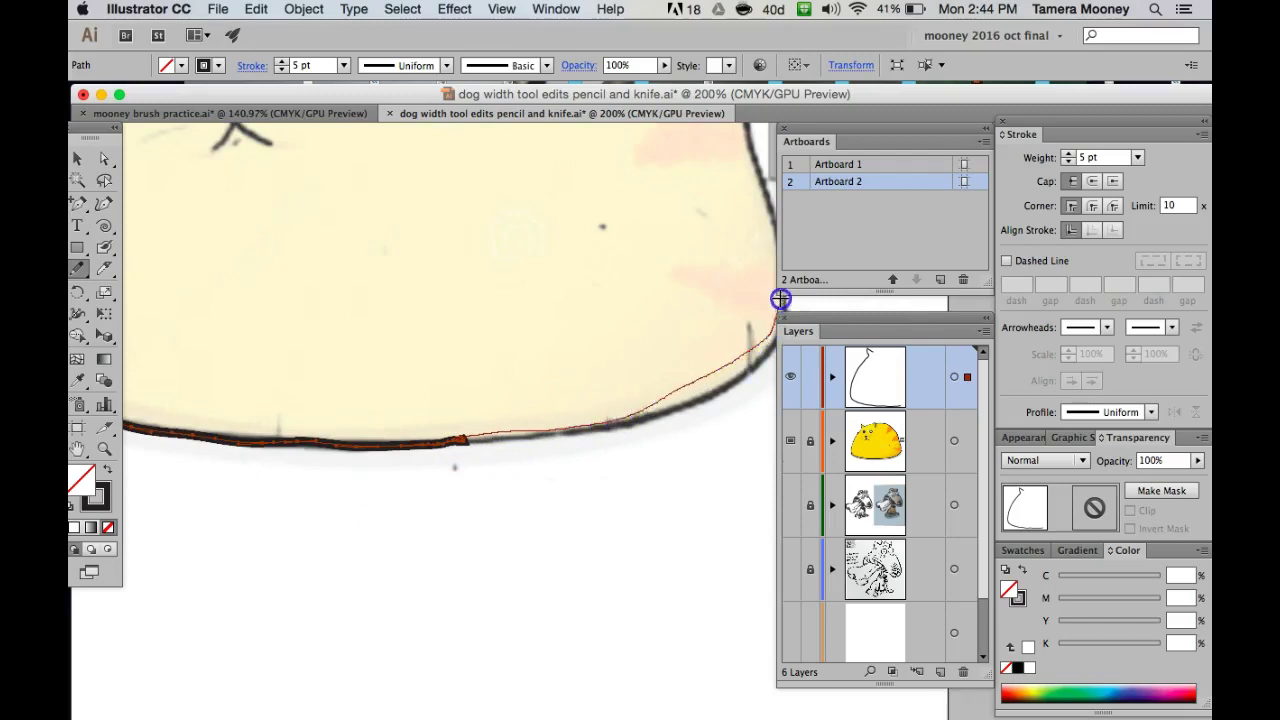
left_click_drag(739, 137, 740, 138)
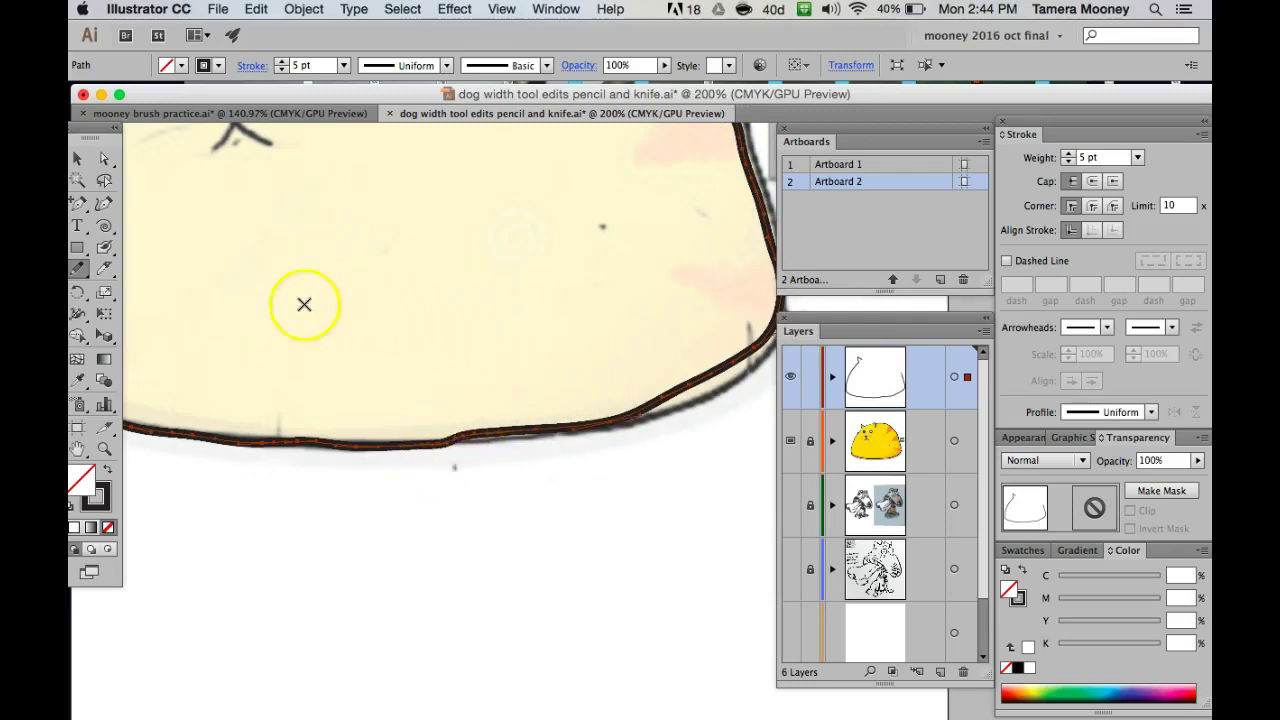
Smooth the bumps along the bottom of the cat outline with the Smooth tool.
left_click_drag(81, 275, 143, 289)
mouse_move(645, 401)
left_mouse_down()
mouse_move(600, 414)
mouse_move(614, 409)
left_mouse_up()
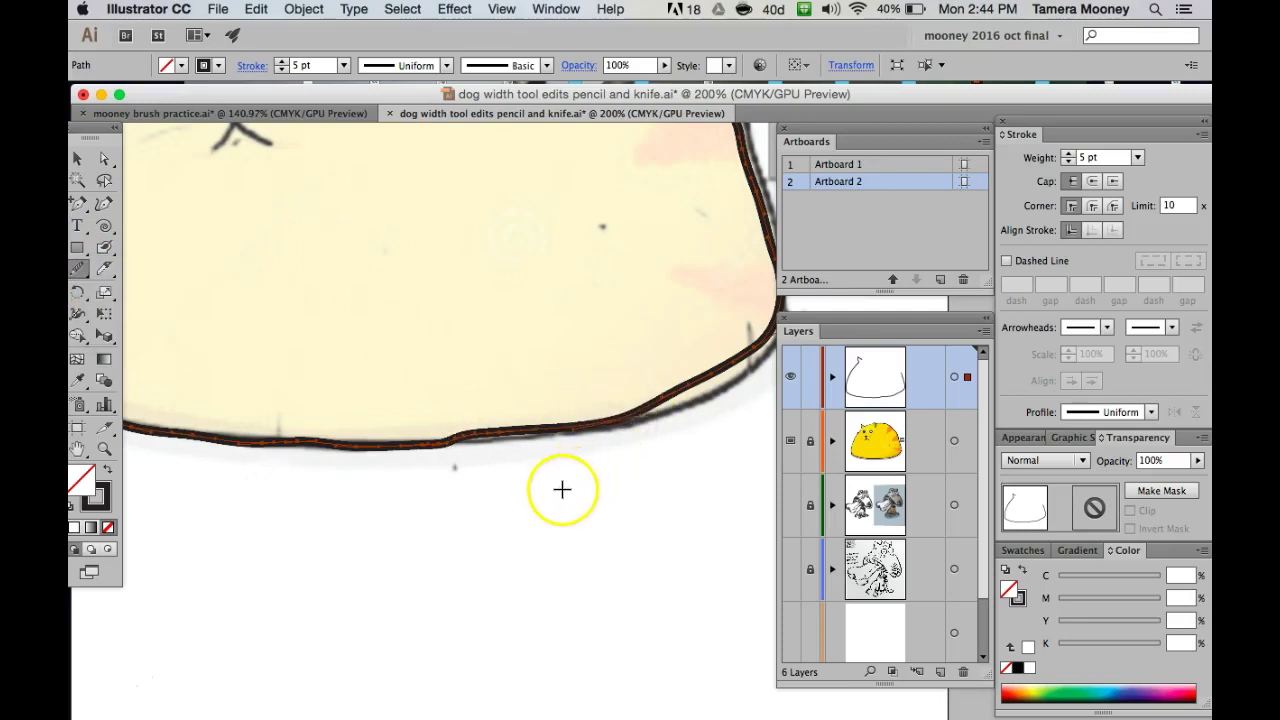
key("space")
left_click_drag(566, 489, 448, 503)
mouse_move(531, 395)
left_mouse_down()
mouse_move(523, 423)
mouse_move(488, 436)
left_mouse_up()
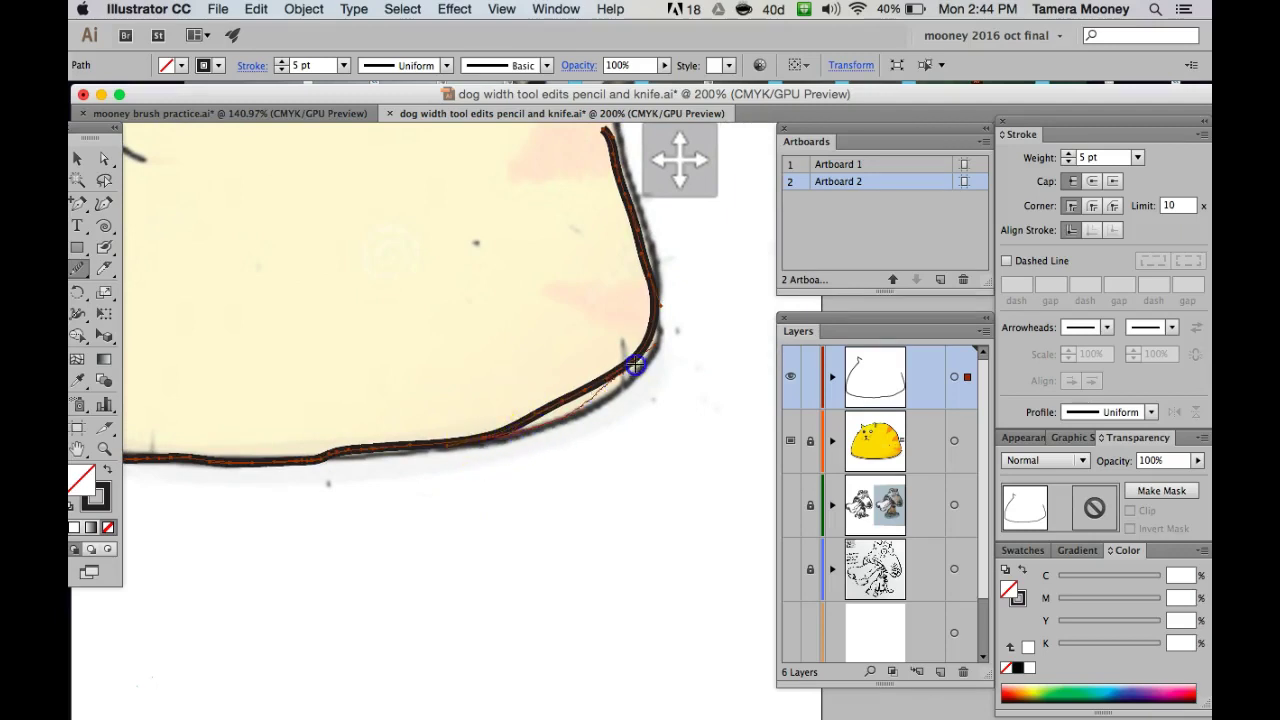
Make repeated smoothing passes along the outline's right side and lower edge.
mouse_move(662, 302)
left_mouse_down()
mouse_move(634, 215)
mouse_move(588, 398)
mouse_move(515, 428)
left_mouse_up()
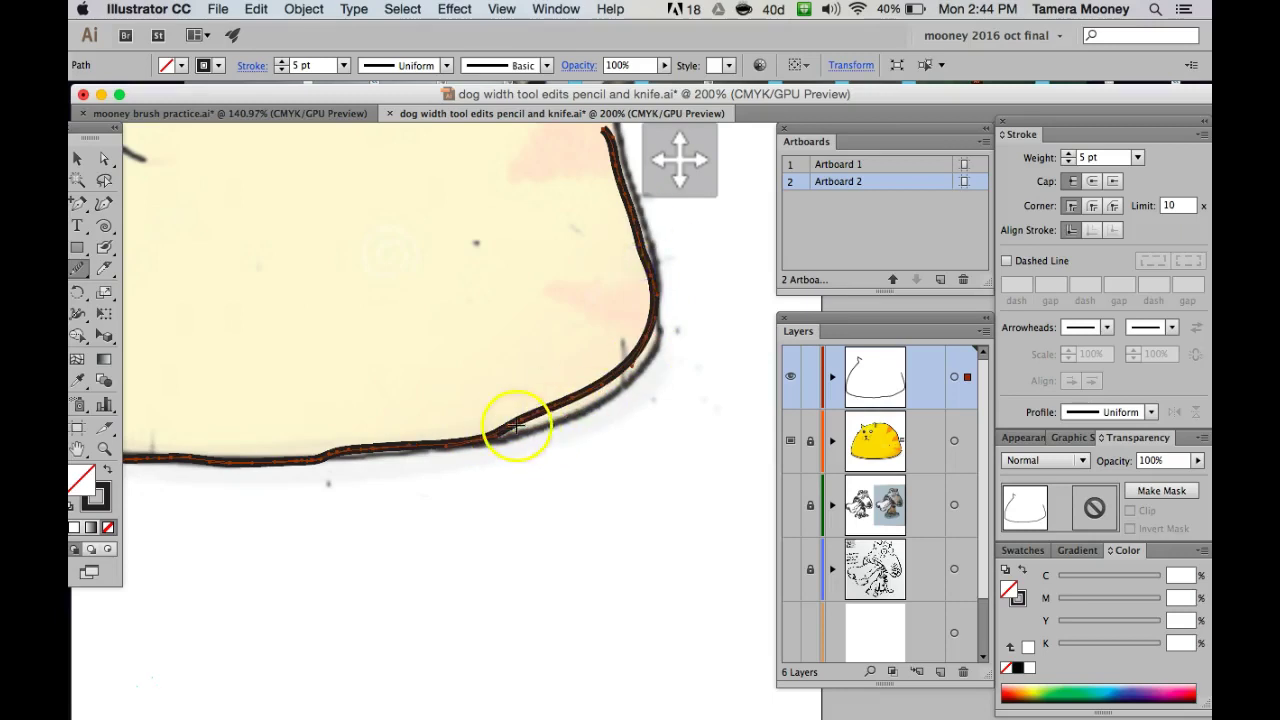
mouse_move(646, 282)
left_mouse_down()
mouse_move(640, 234)
mouse_move(596, 201)
left_mouse_up()
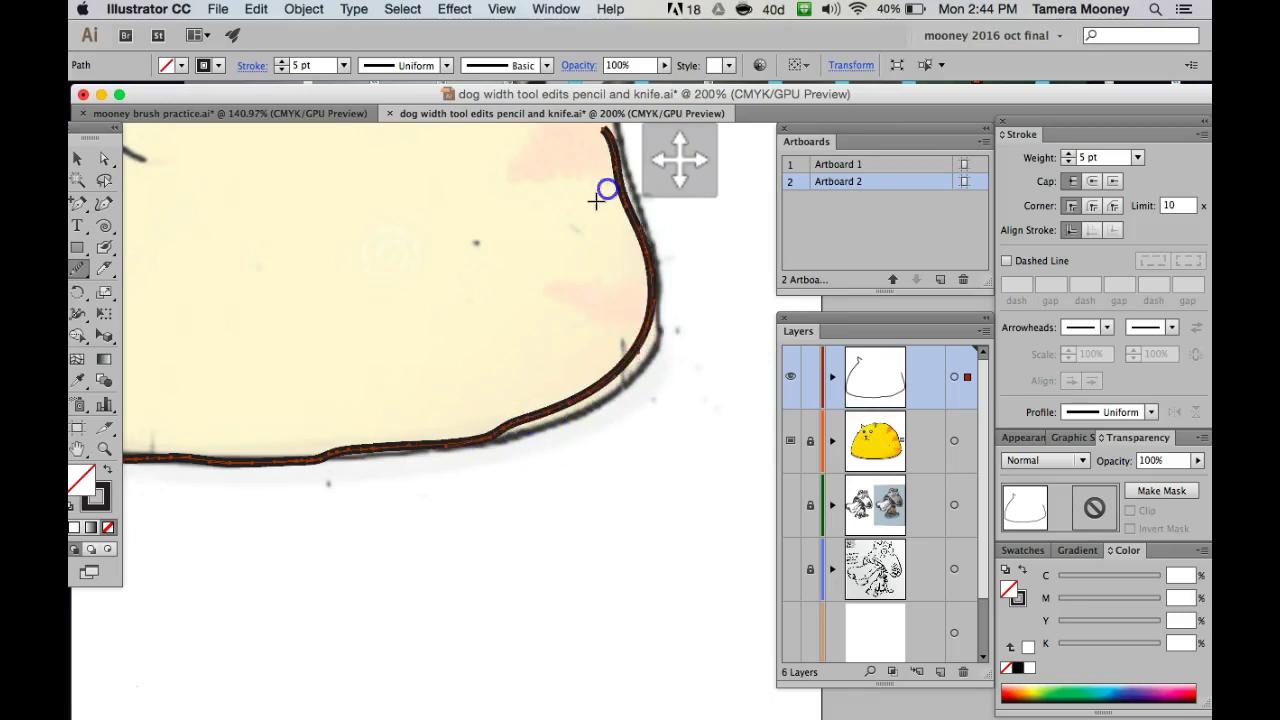
mouse_move(472, 433)
left_mouse_down()
mouse_move(334, 447)
mouse_move(344, 458)
left_mouse_up()
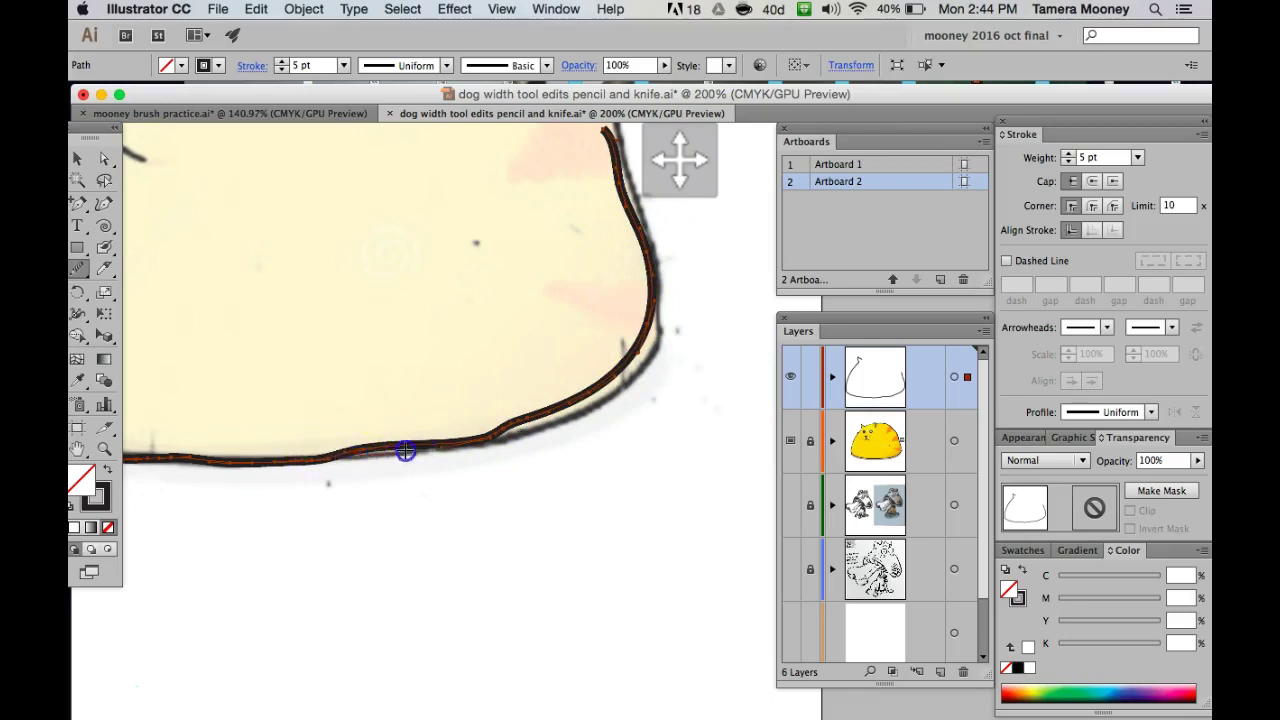
left_click_drag(441, 442, 350, 460)
left_click_drag(514, 429, 453, 446)
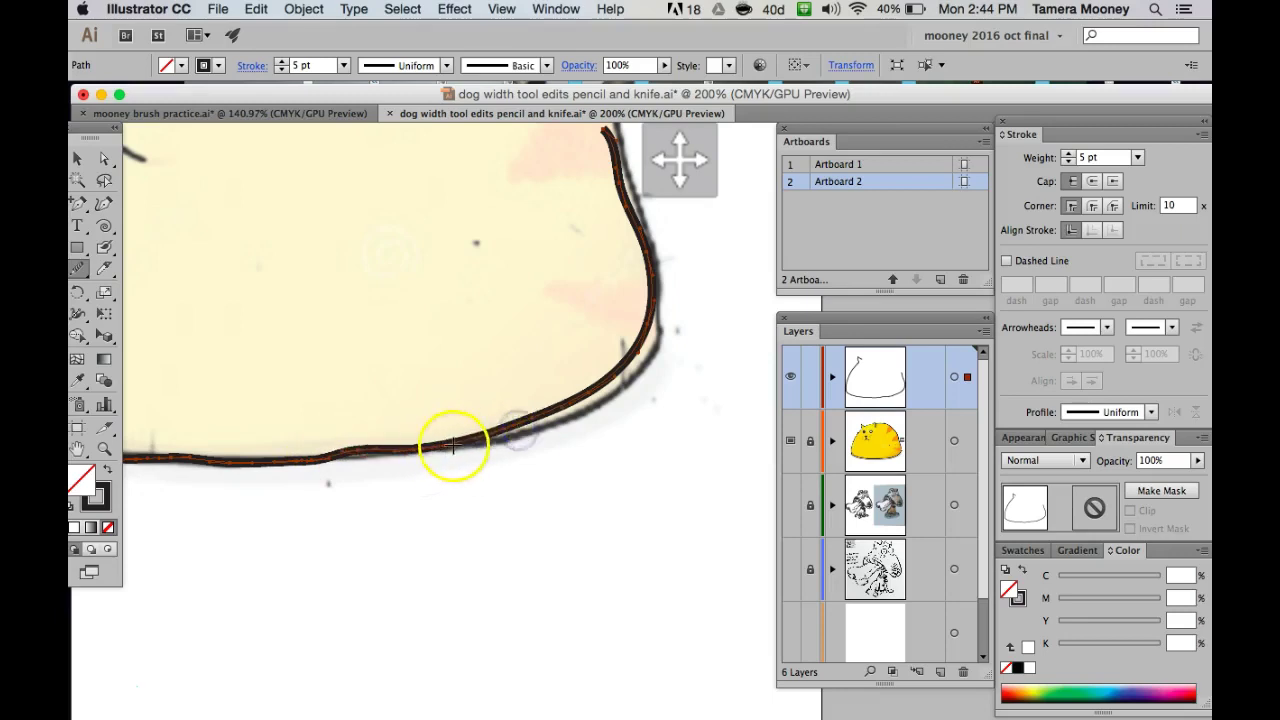
left_click_drag(648, 288, 573, 410)
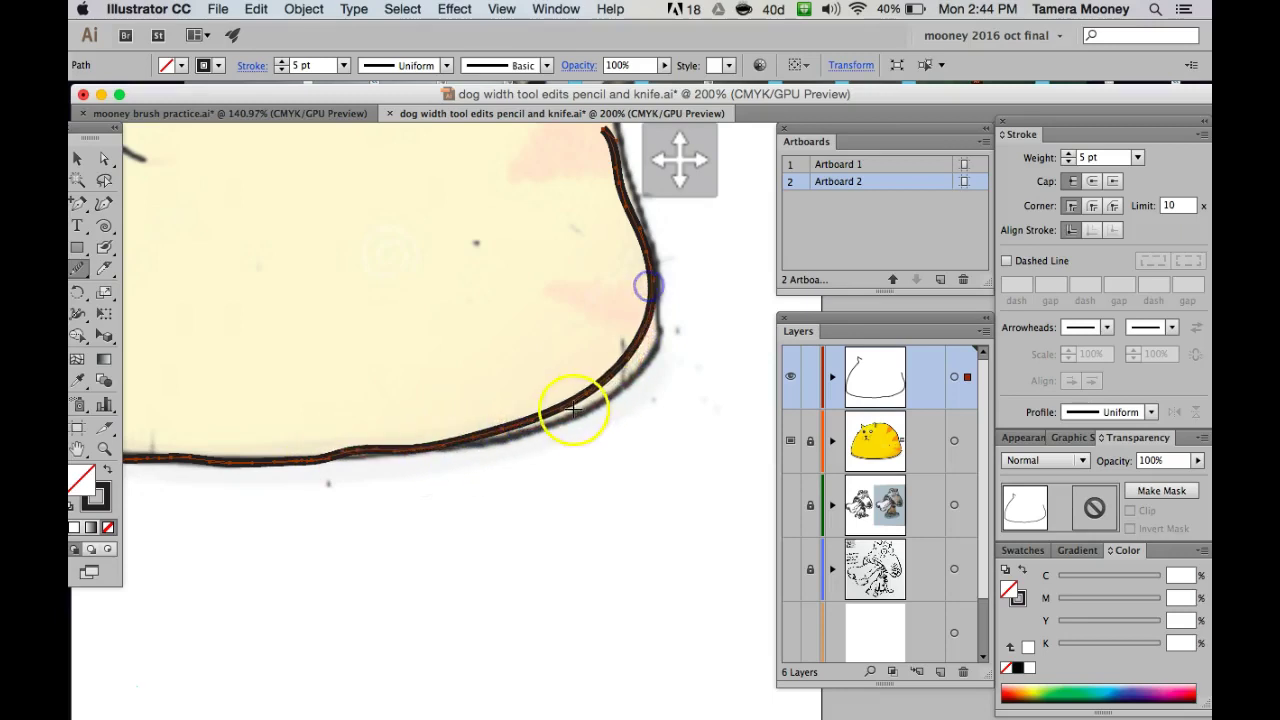
mouse_move(621, 366)
left_mouse_down()
mouse_move(555, 411)
mouse_move(574, 417)
mouse_move(580, 441)
mouse_move(581, 406)
mouse_move(575, 447)
mouse_move(585, 410)
left_mouse_up()
Adjust anchor direction handles on the lower edge so the lower-right curve bends smoothly.
key("a")
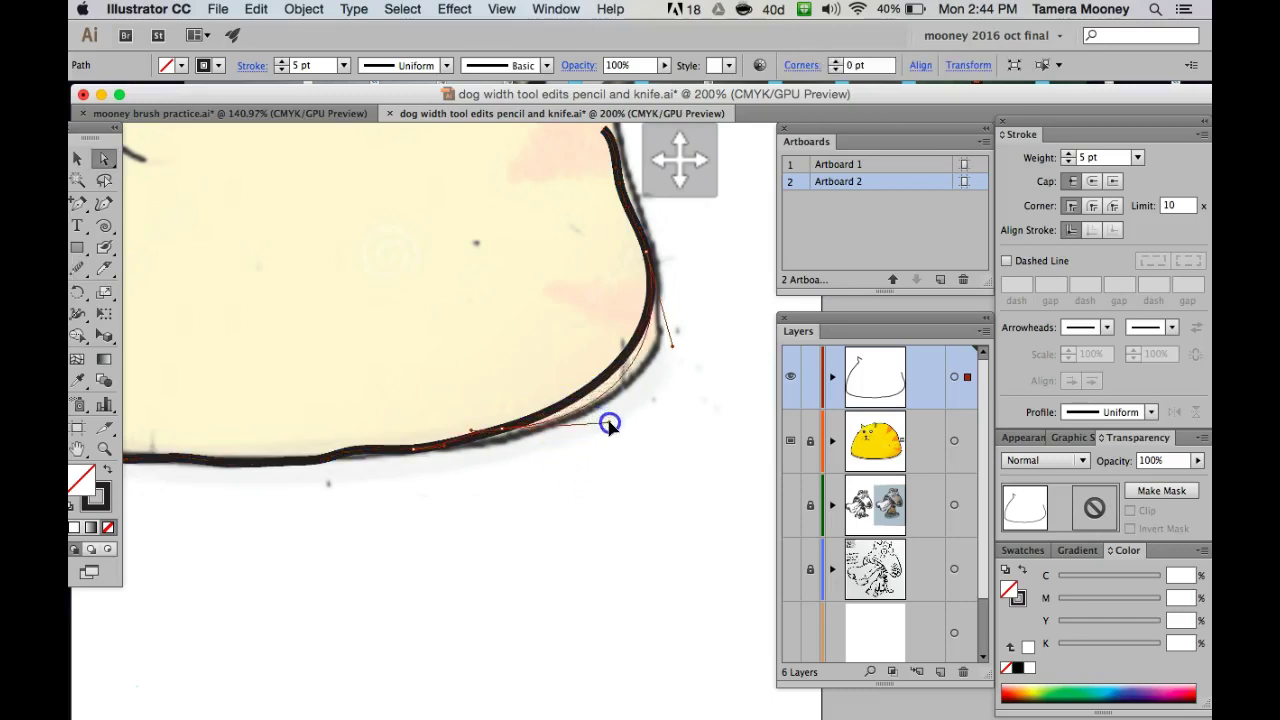
left_click(737, 291)
left_click_drag(672, 345, 673, 349)
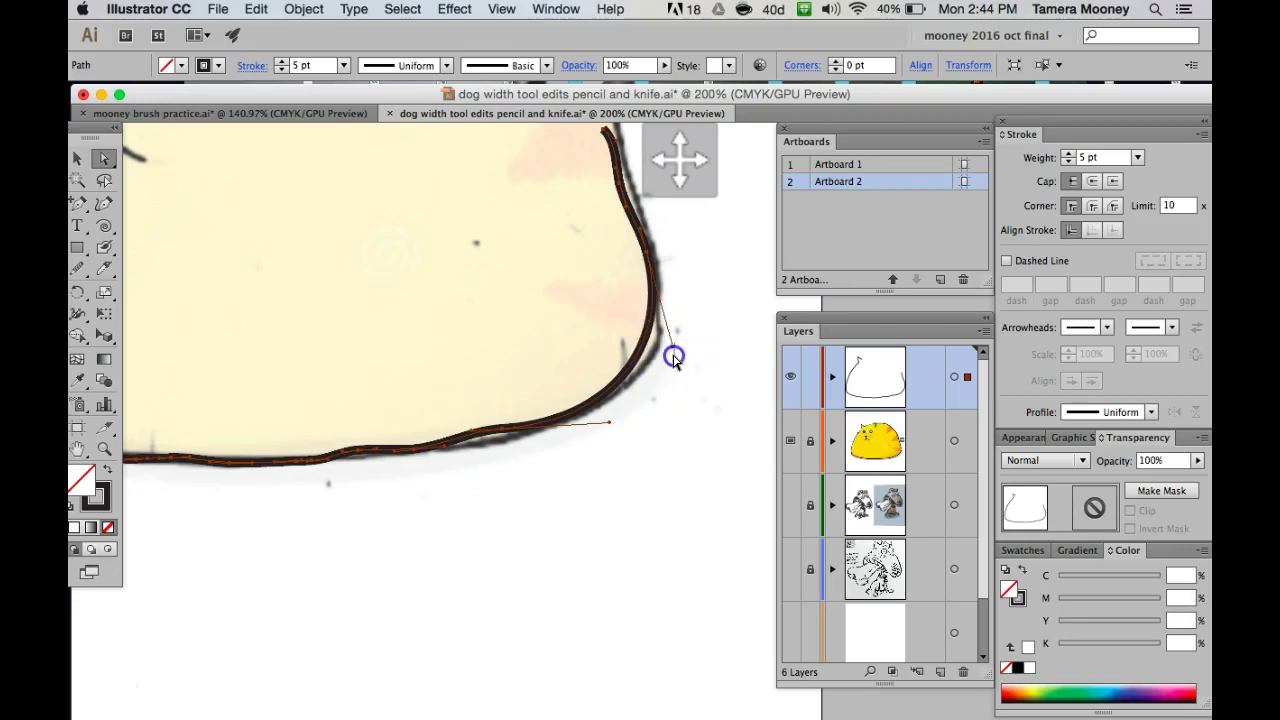
left_click(673, 356)
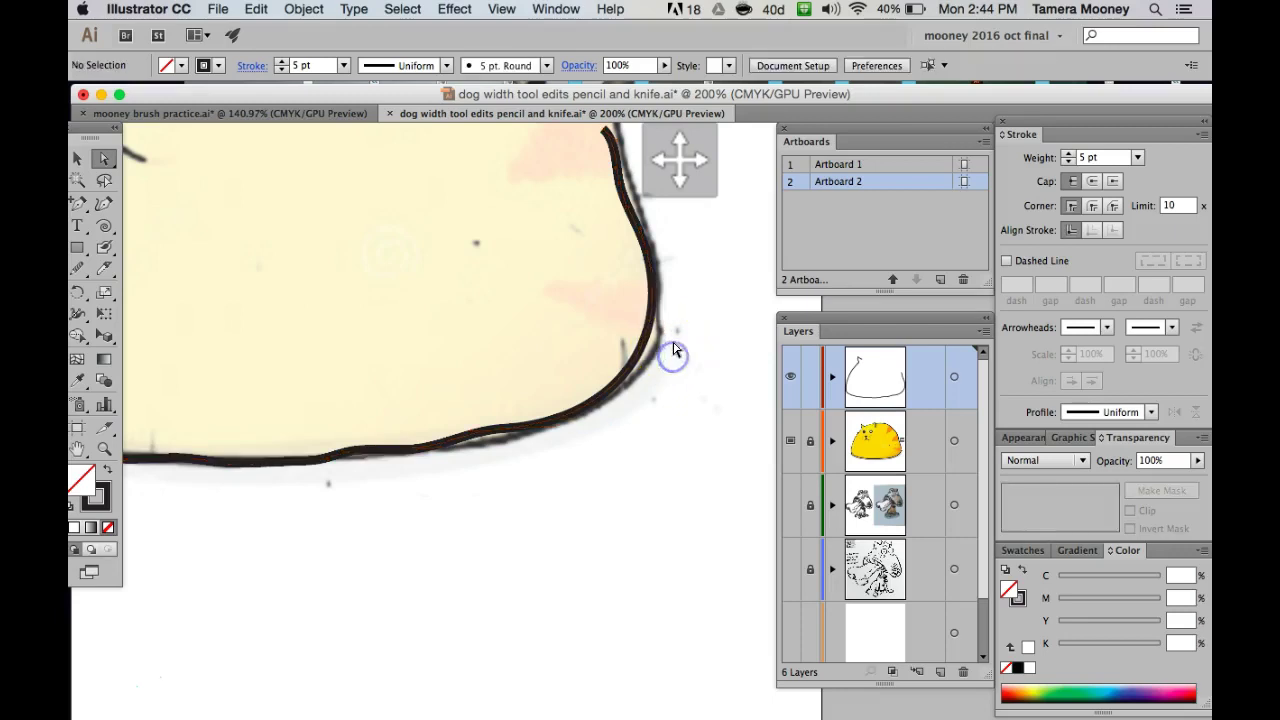
left_click(360, 453)
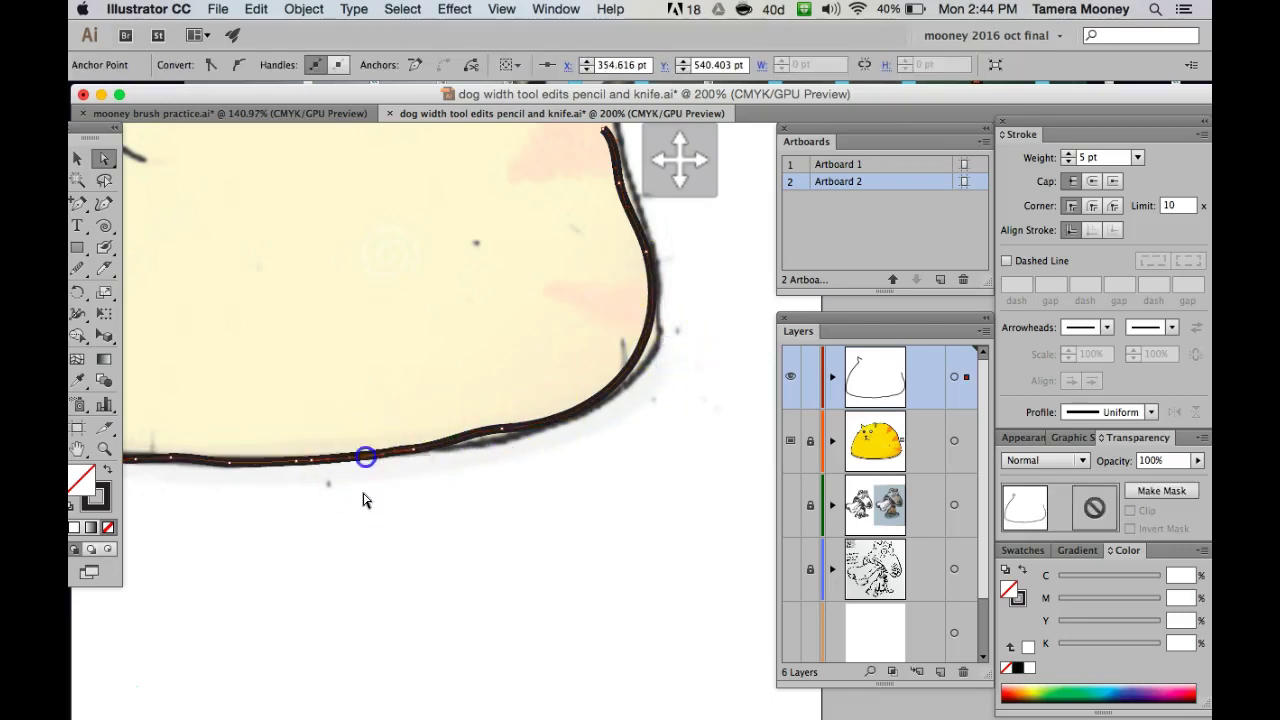
left_click(482, 440)
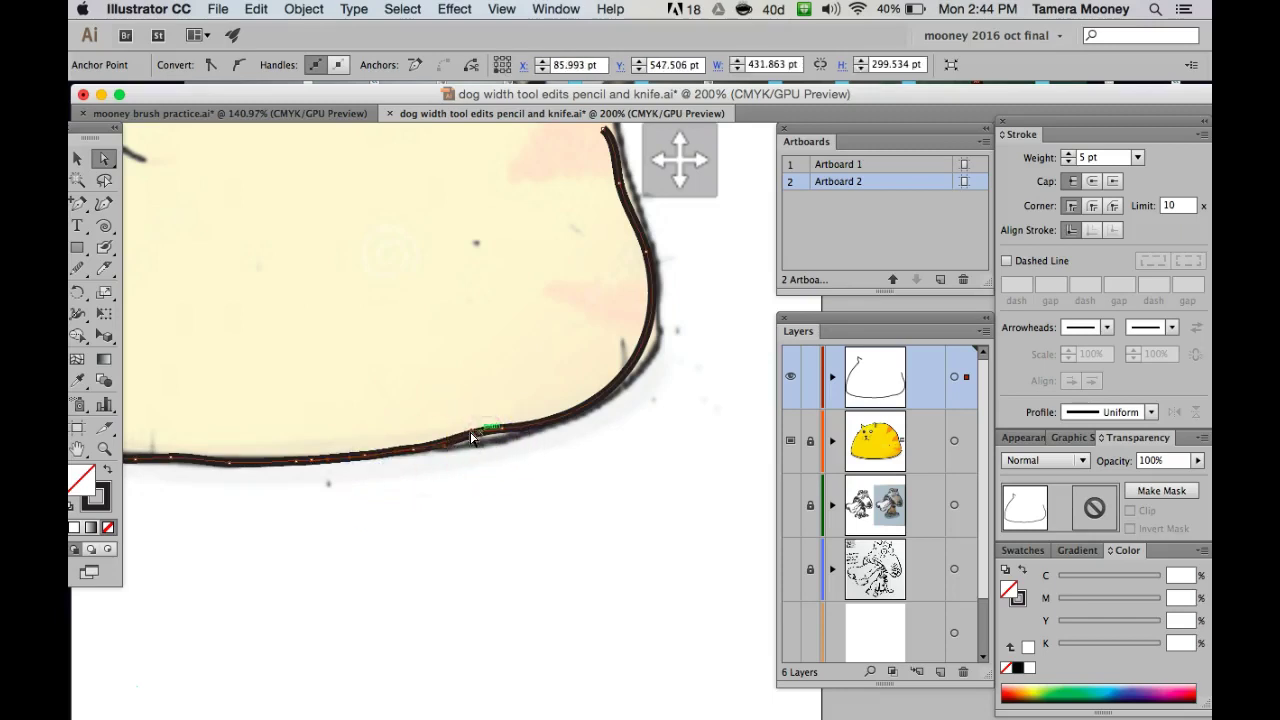
left_click(469, 430)
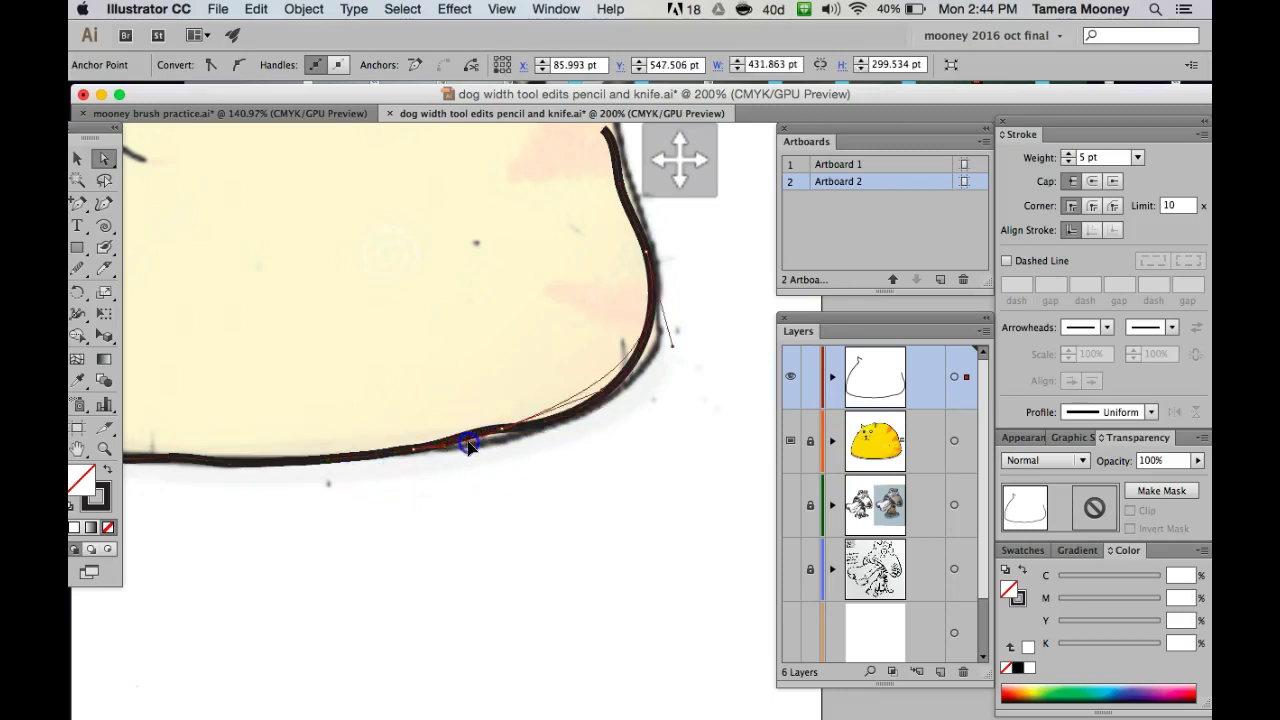
left_click(515, 440)
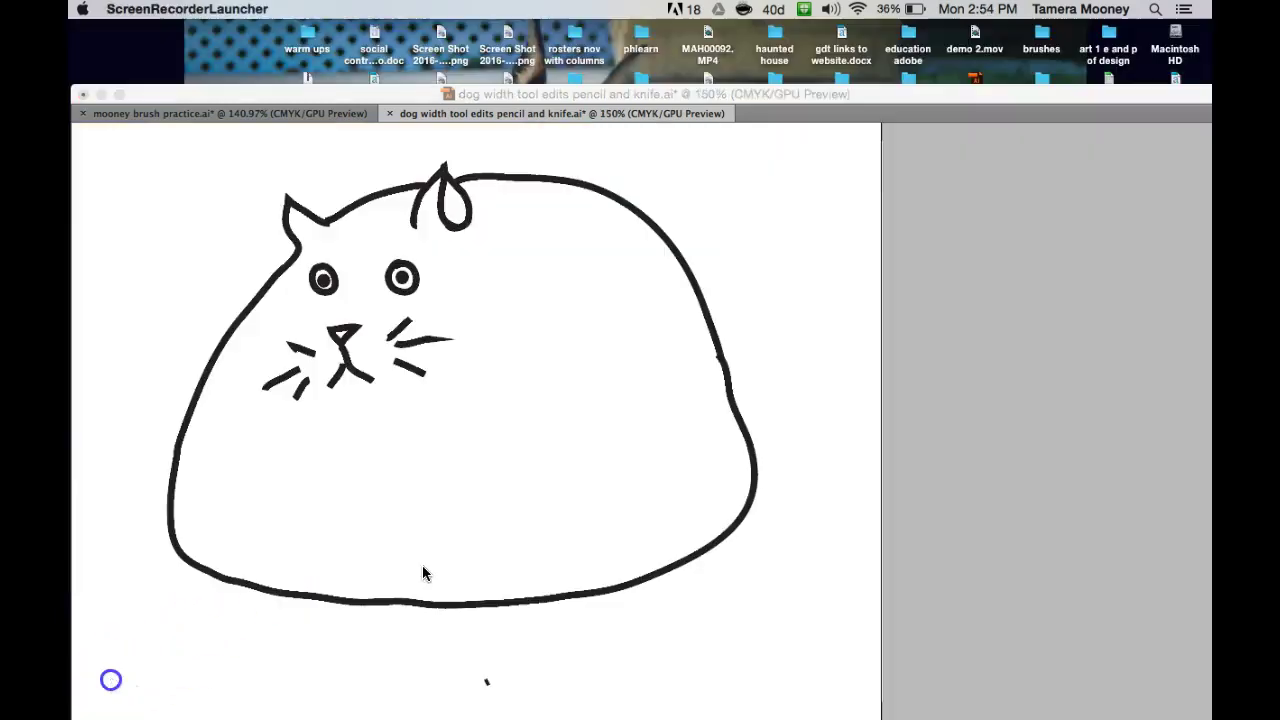
Give all the cat's strokes a dome-shaped width profile, after trying lens and triangle tapers.
left_click(423, 545)
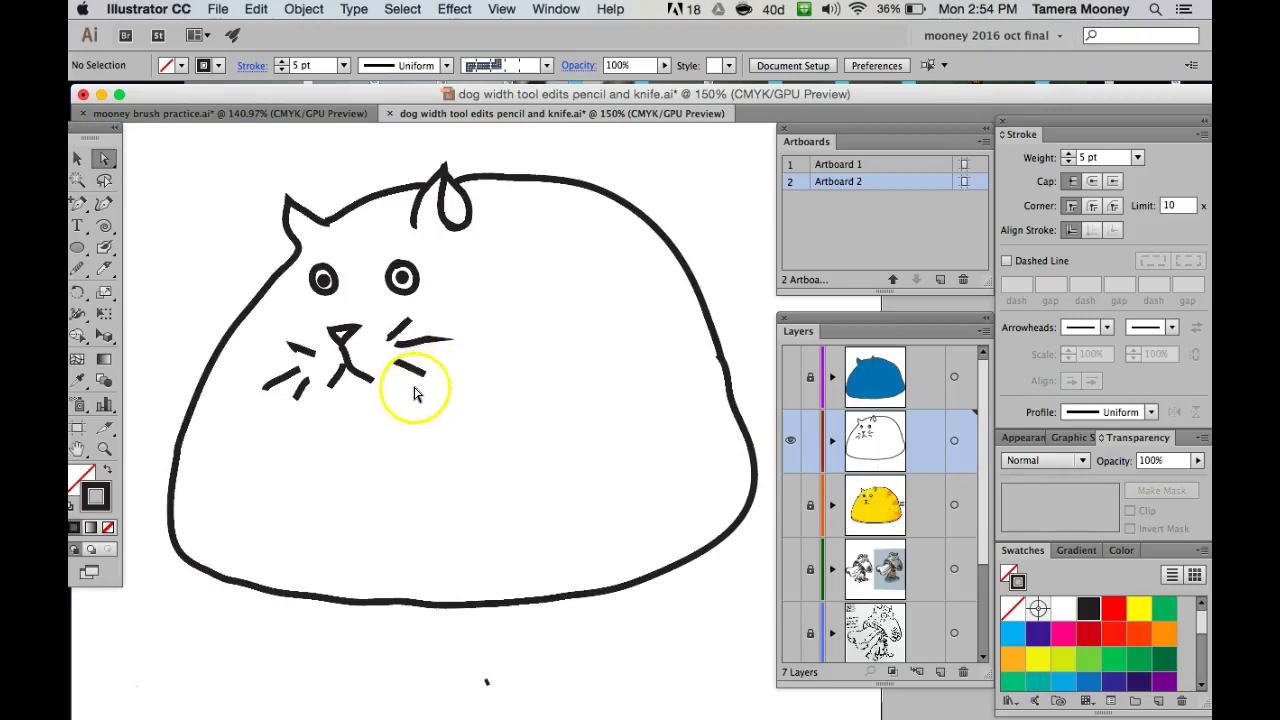
left_click_drag(204, 220, 737, 585)
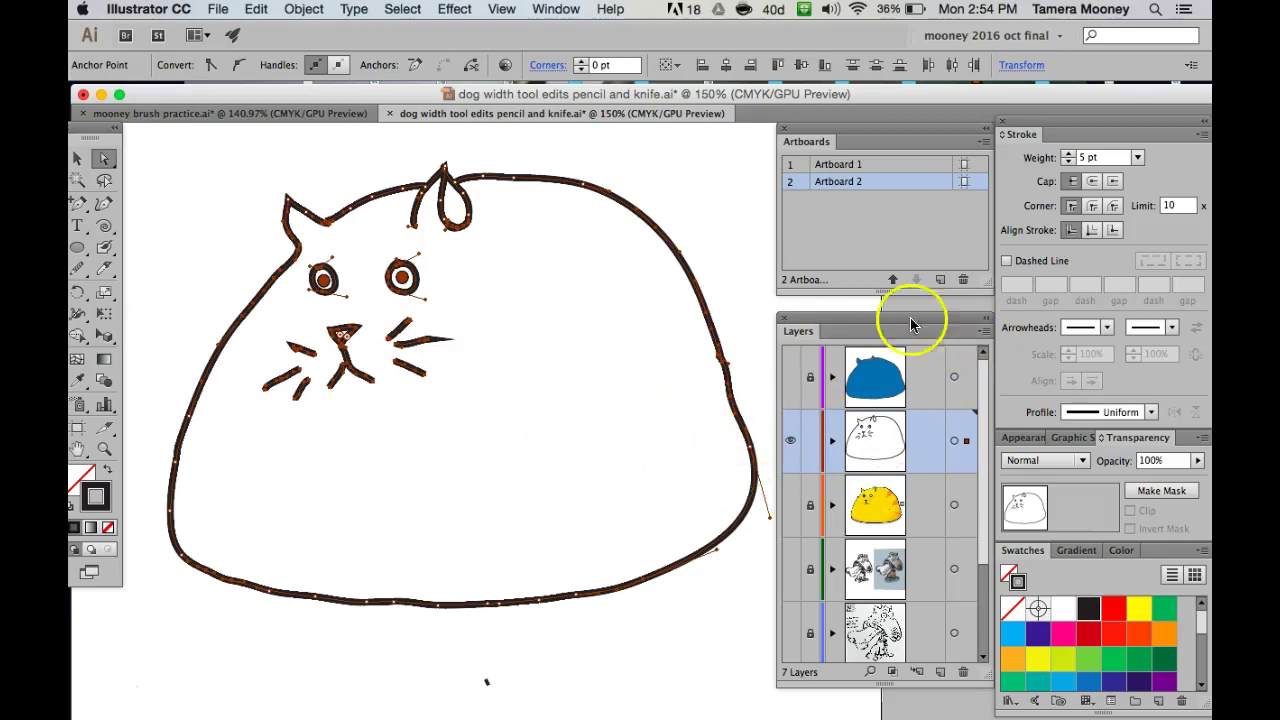
left_click(1151, 412)
left_click(1112, 463)
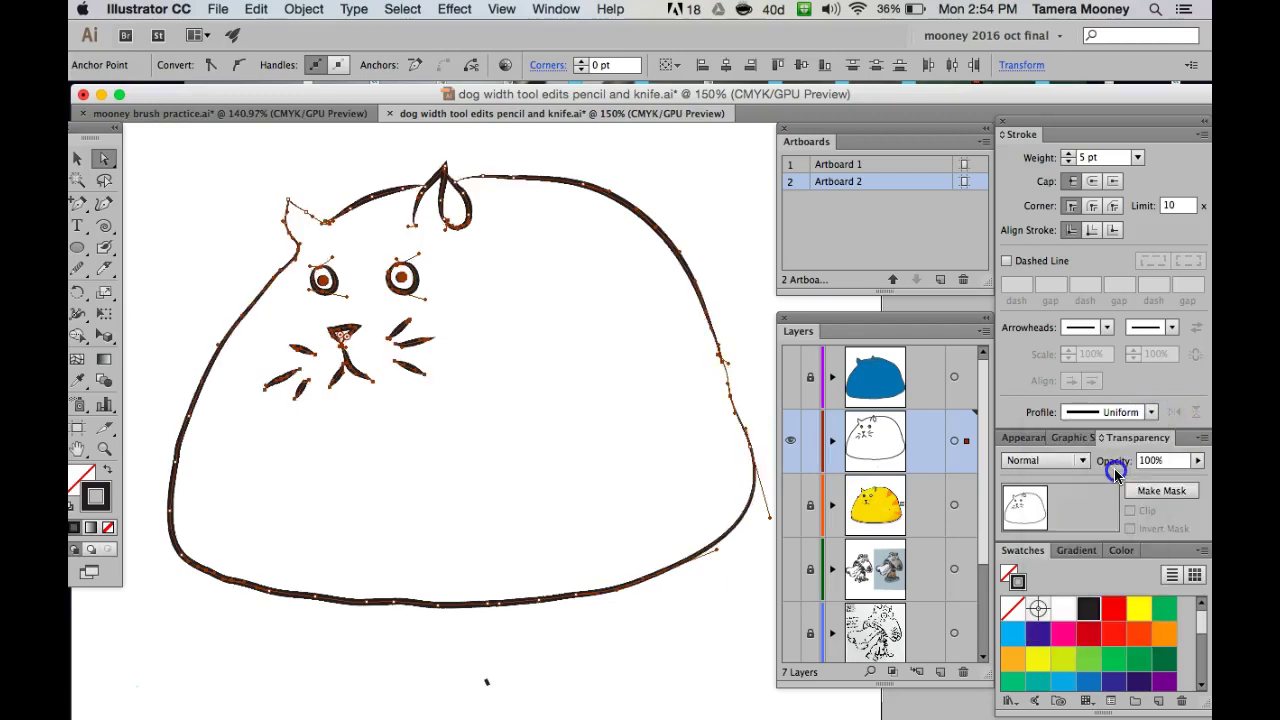
left_click(1151, 414)
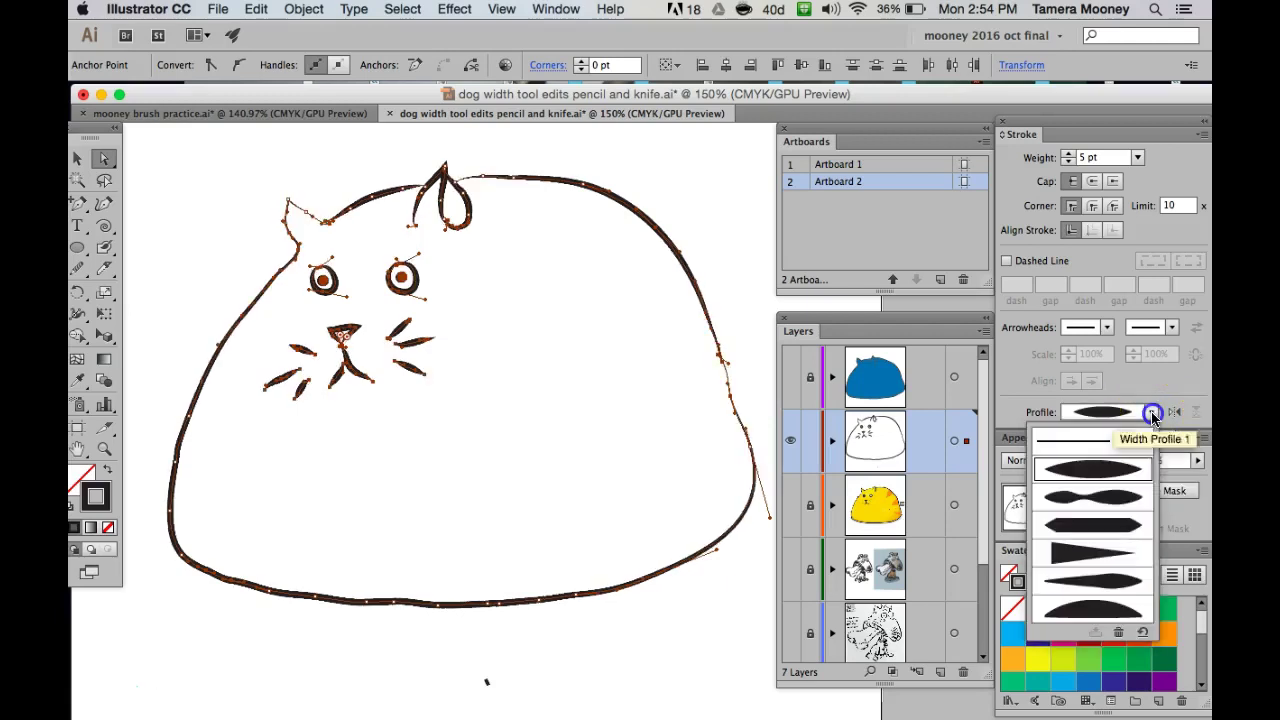
left_click(1079, 558)
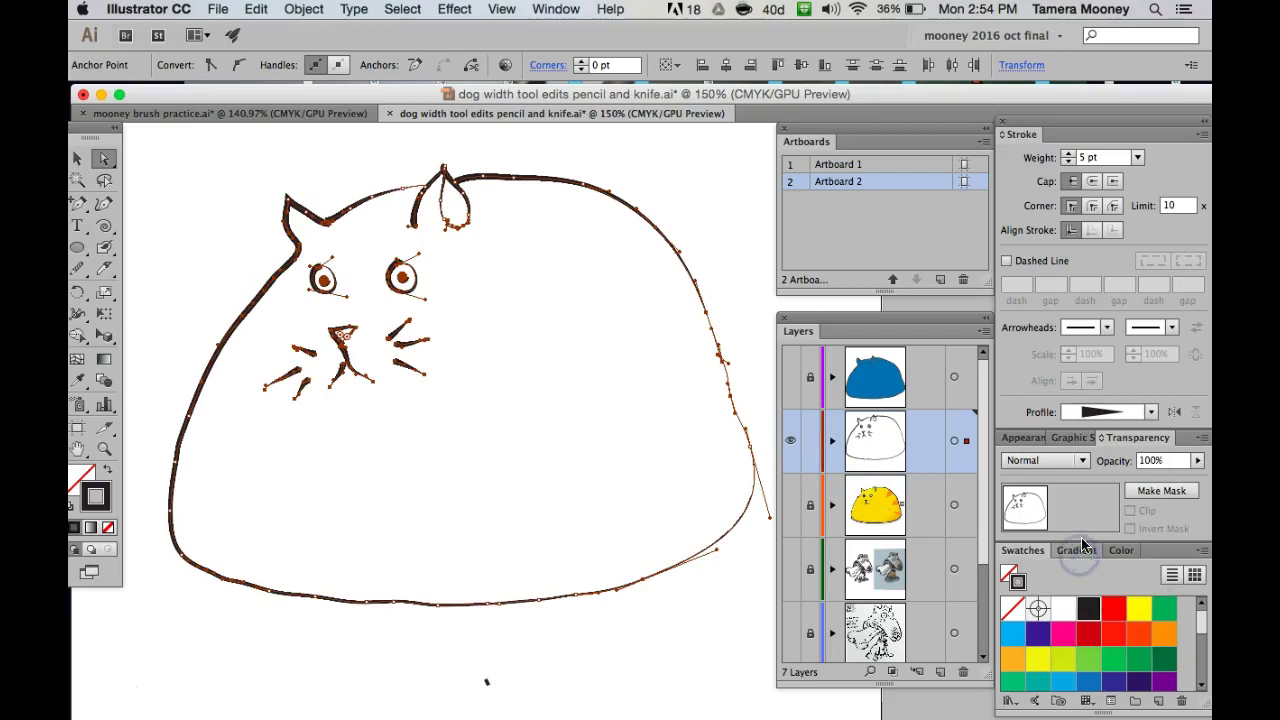
left_click(1151, 412)
left_click(1091, 615)
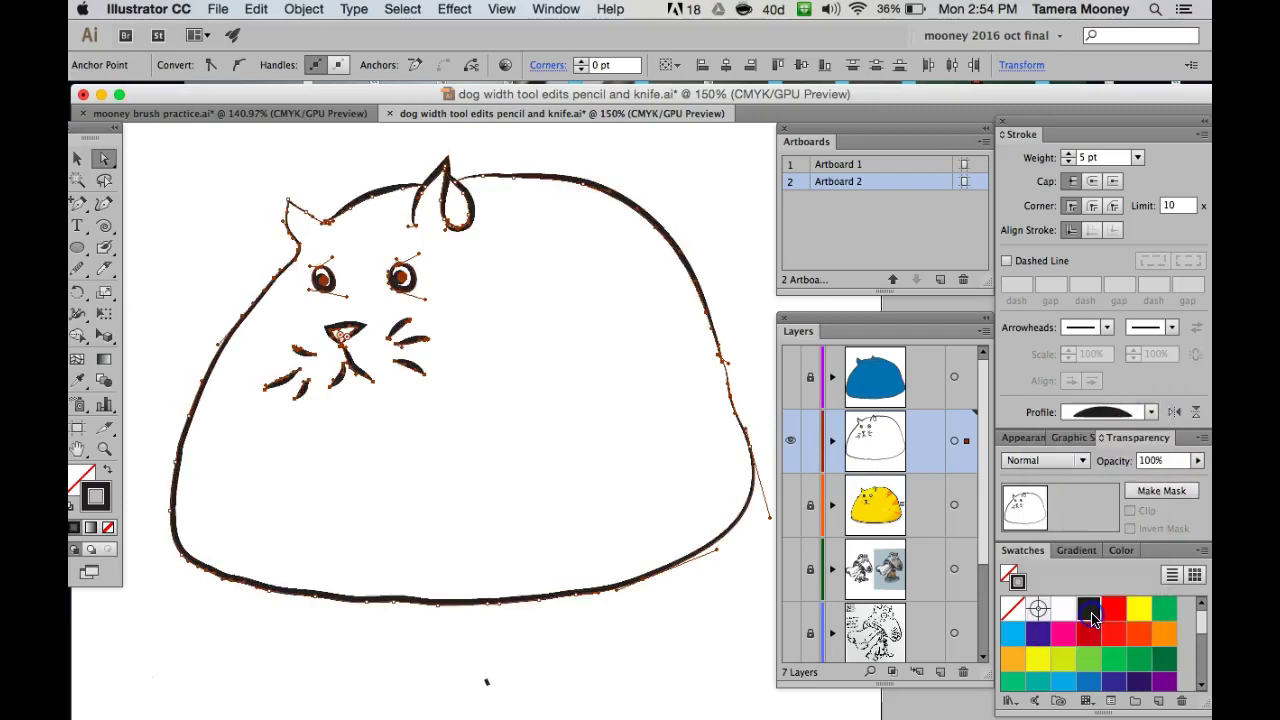
left_click(713, 622)
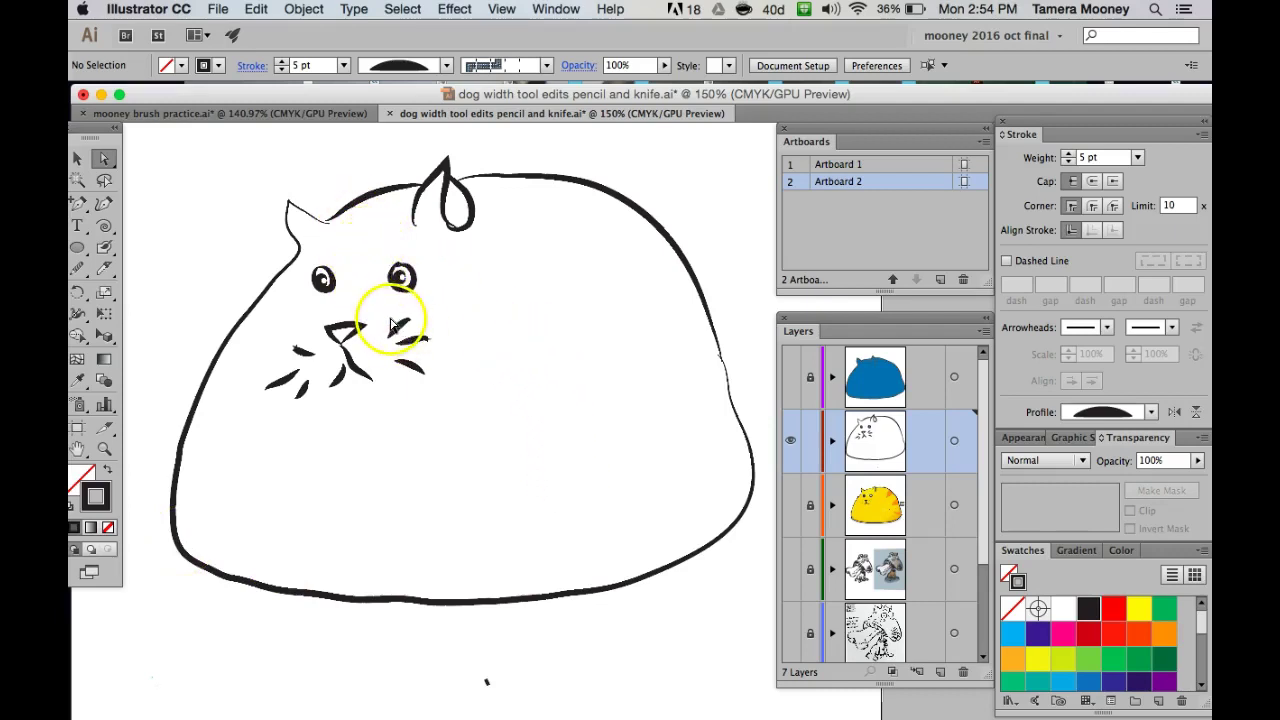
Thin both sets of whiskers to 3 pt and raise the body outline's stroke weight.
left_click_drag(395, 300, 463, 400)
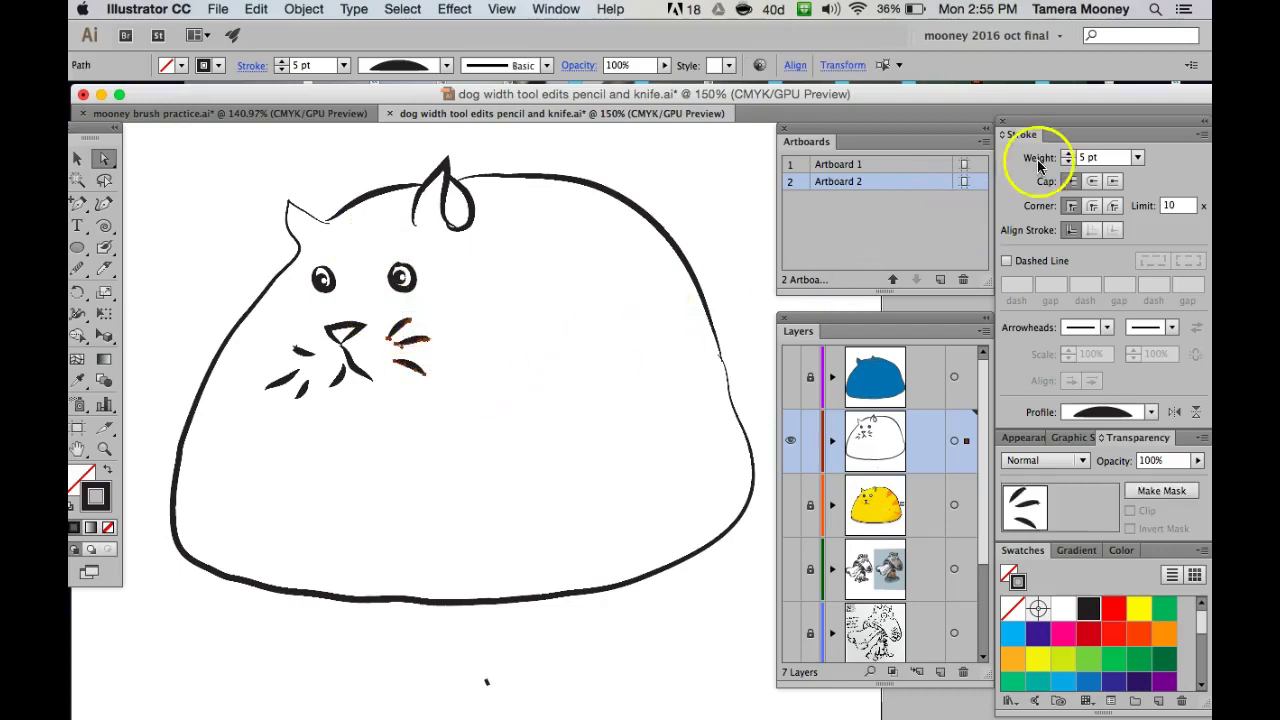
left_click_drag(268, 338, 328, 430)
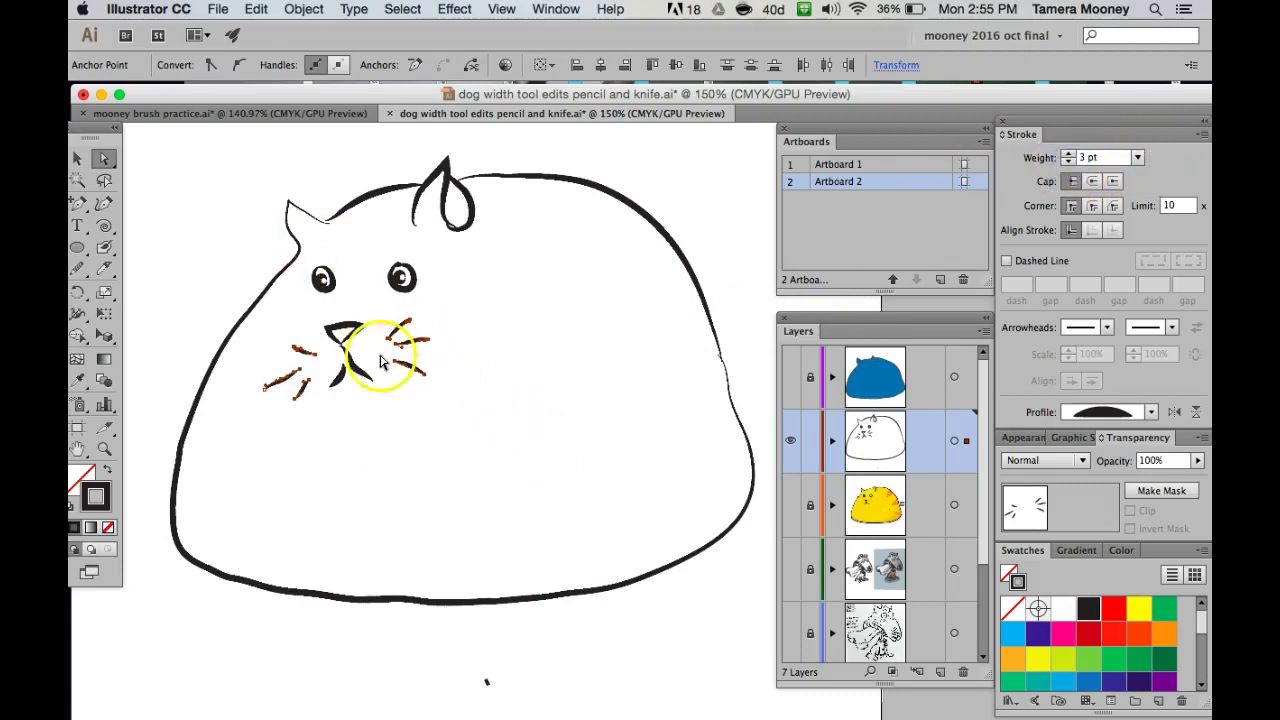
left_click(407, 453)
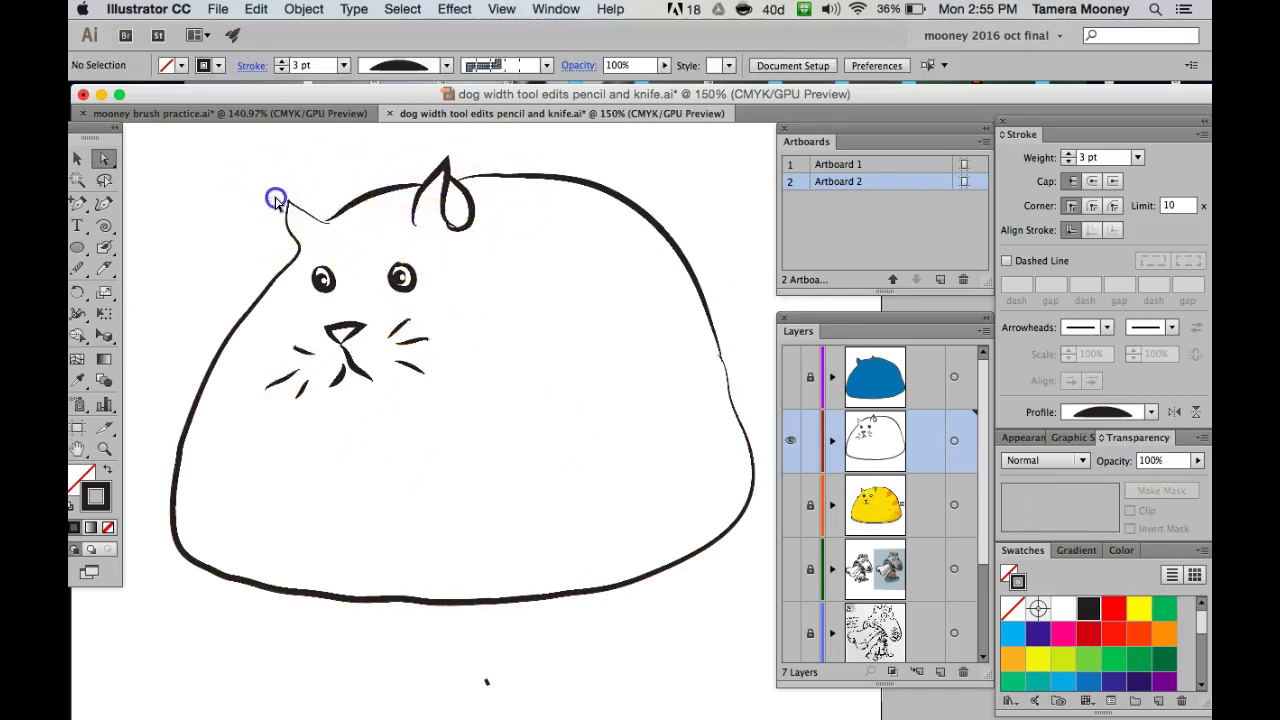
left_click(327, 257)
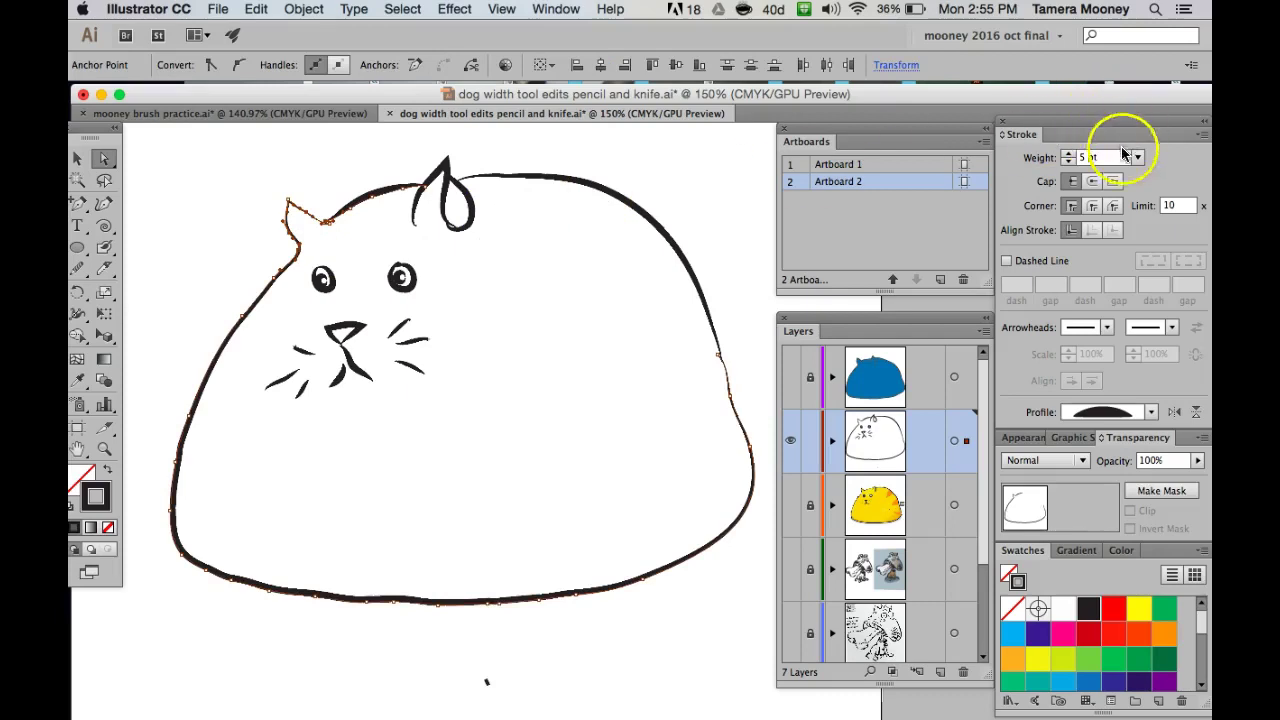
left_click(1068, 154)
left_click(1068, 154)
left_click(1068, 154)
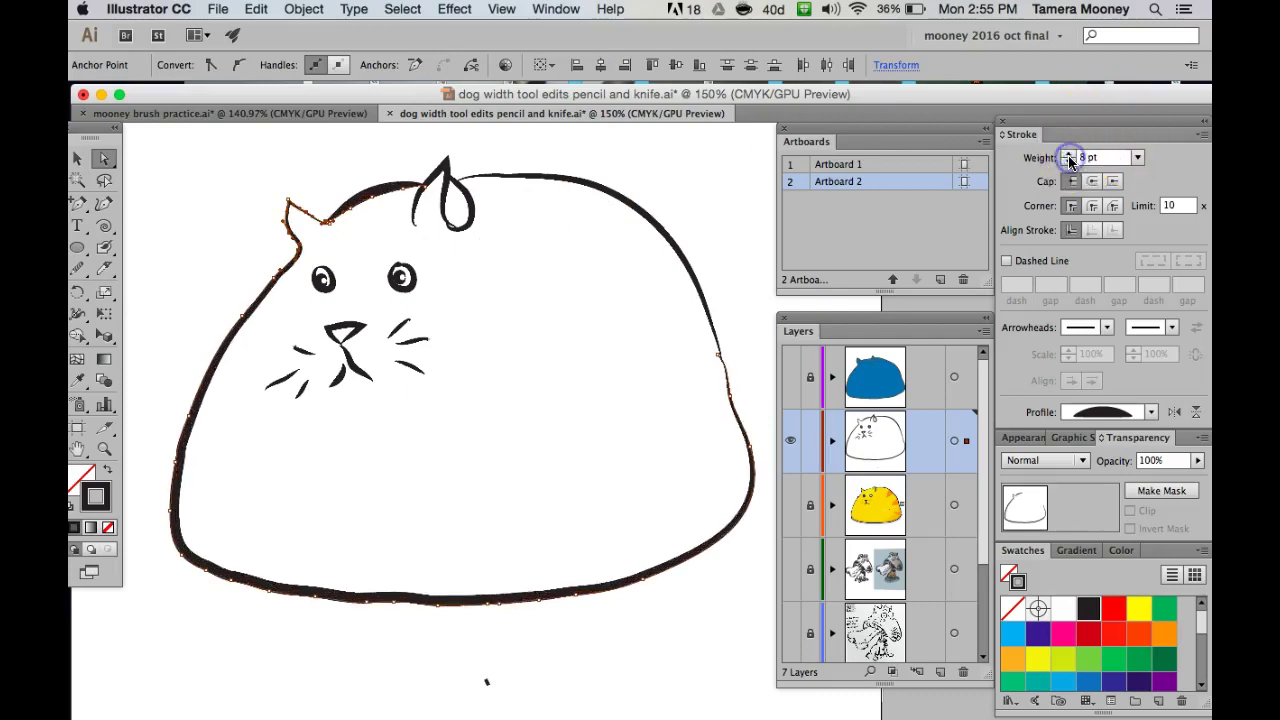
left_click(713, 325)
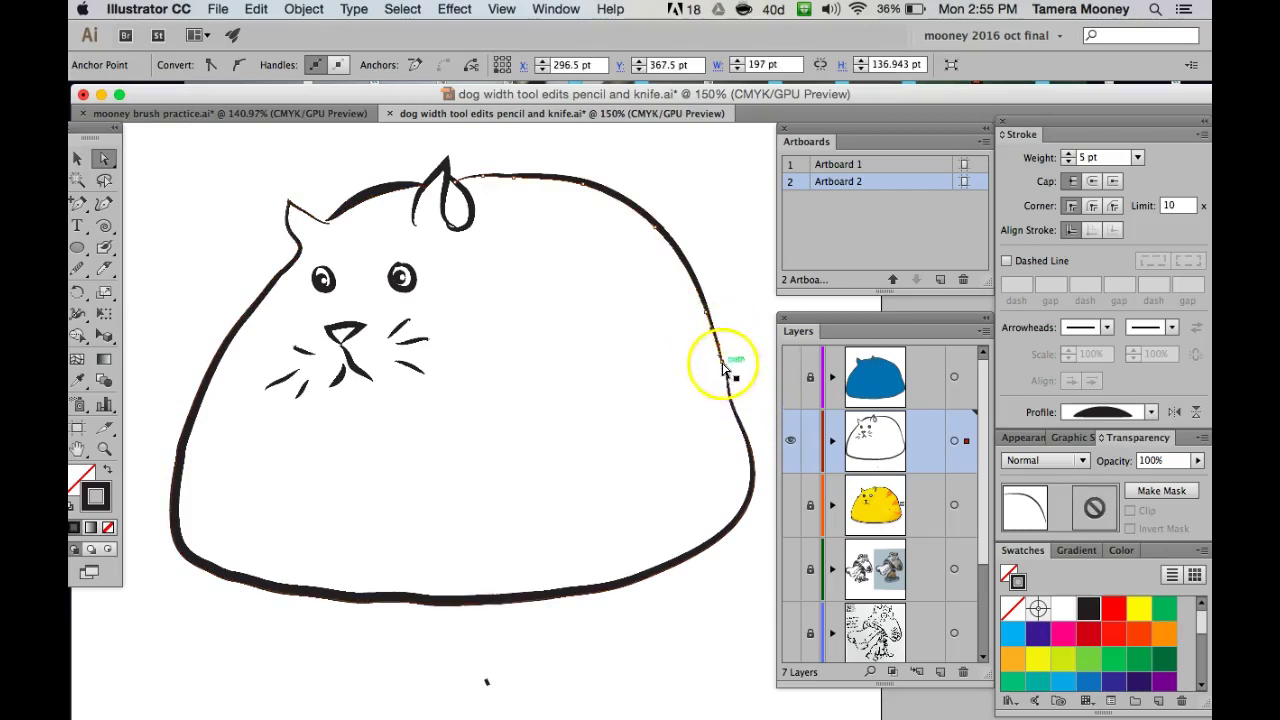
left_click(371, 196)
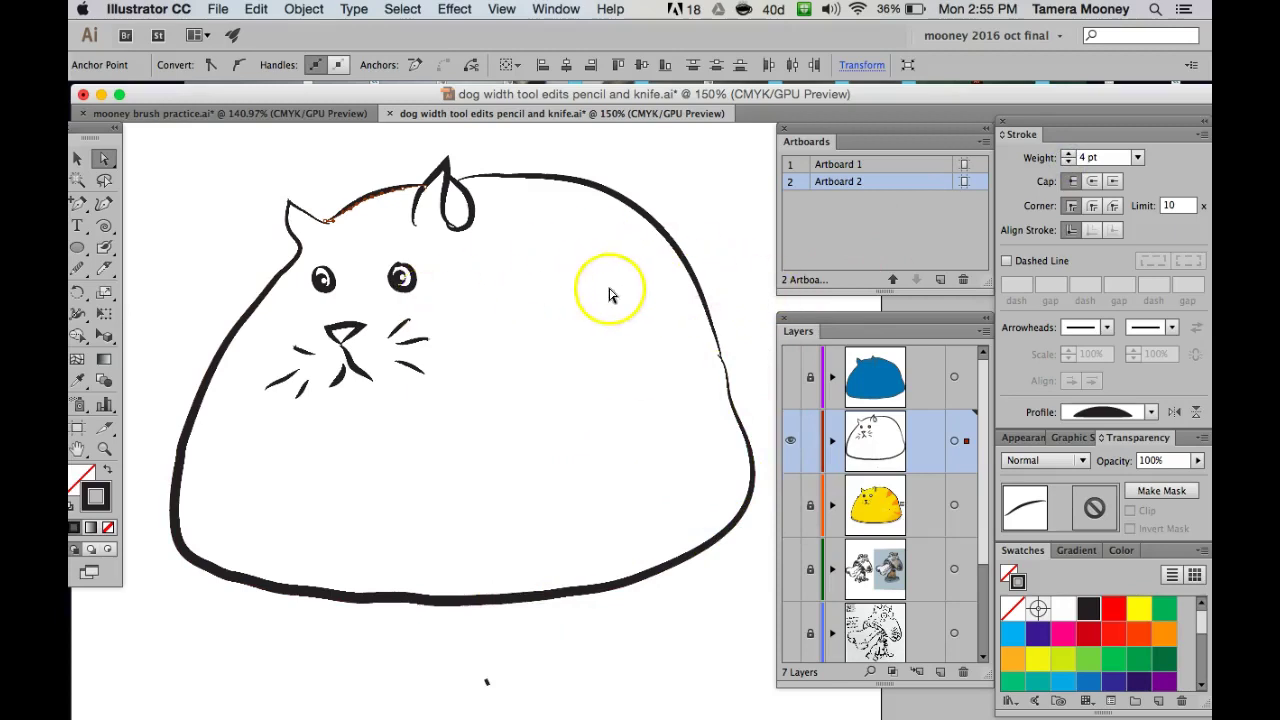
Select the whole cat and undo the black fill so only its outline strokes remain.
left_click(88, 490)
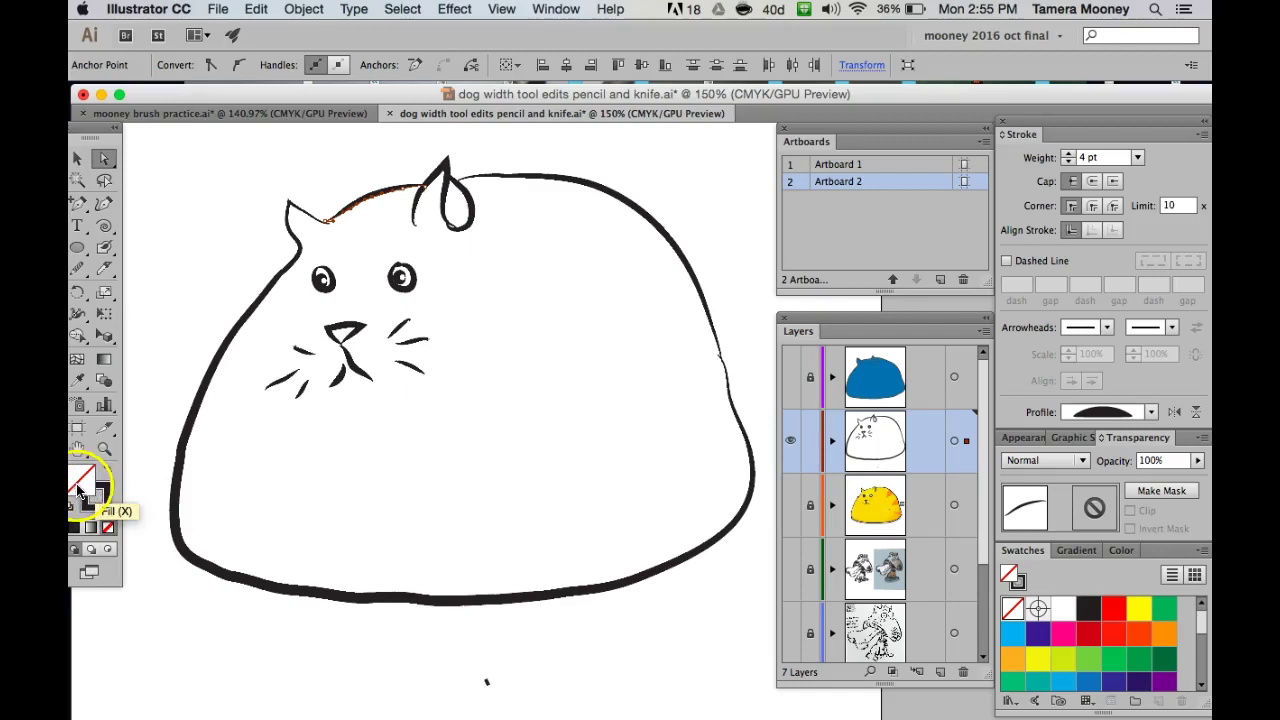
left_click(792, 379)
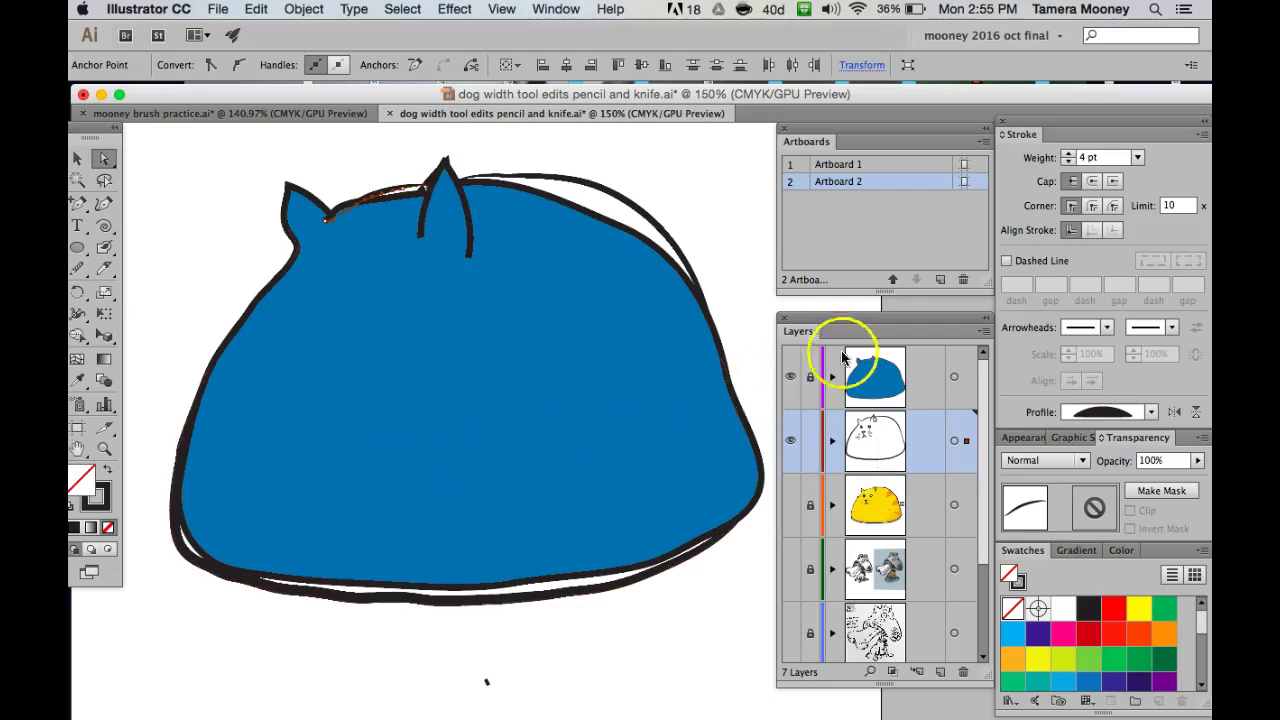
left_click(791, 379)
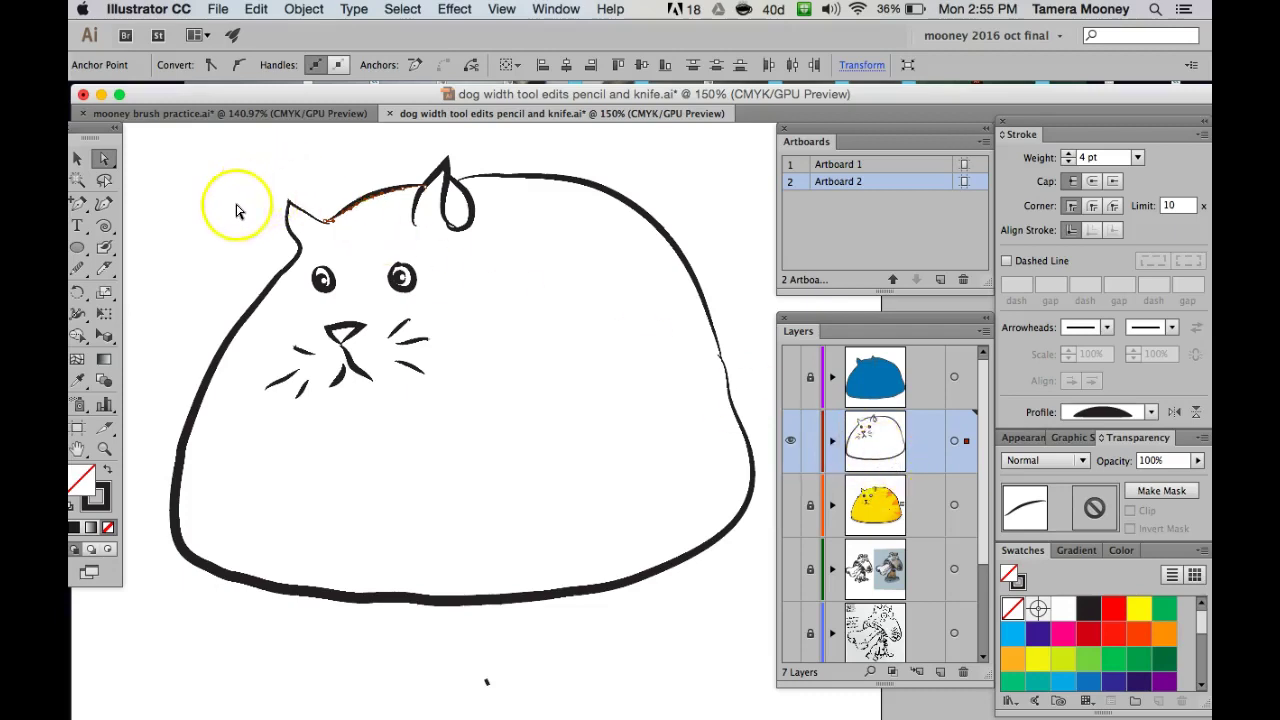
left_click_drag(240, 165, 760, 571)
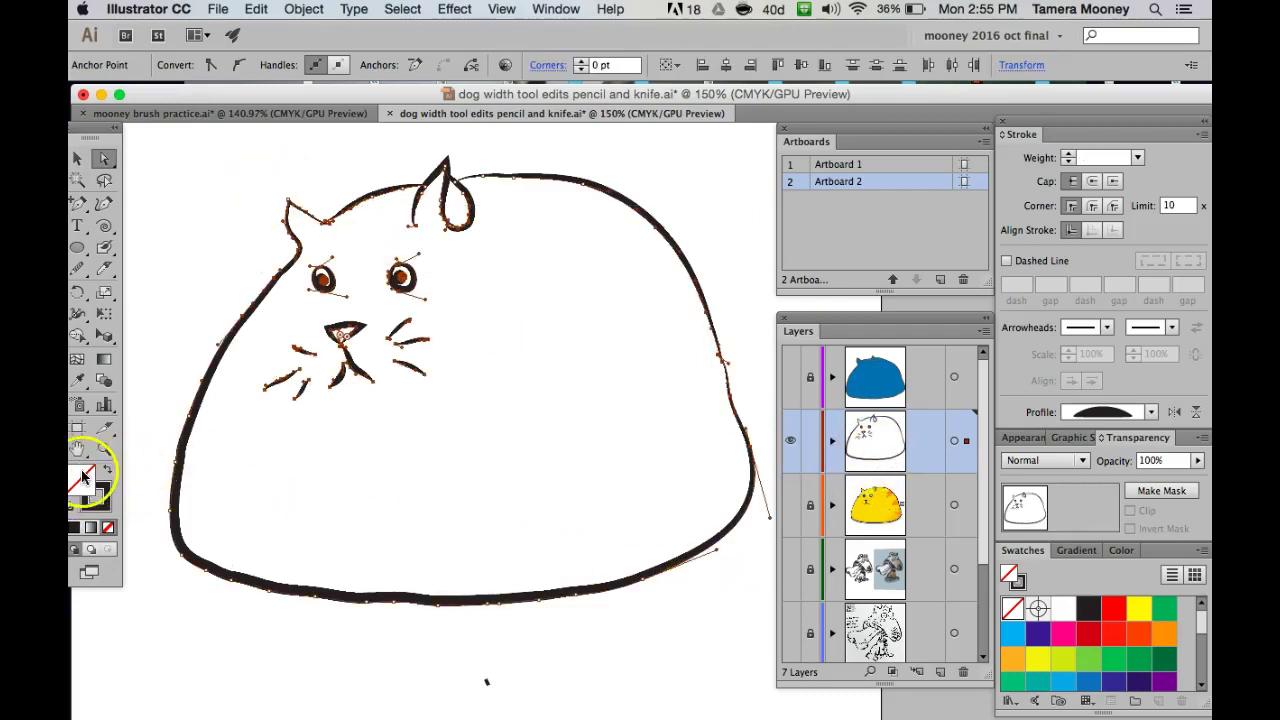
left_click(74, 530)
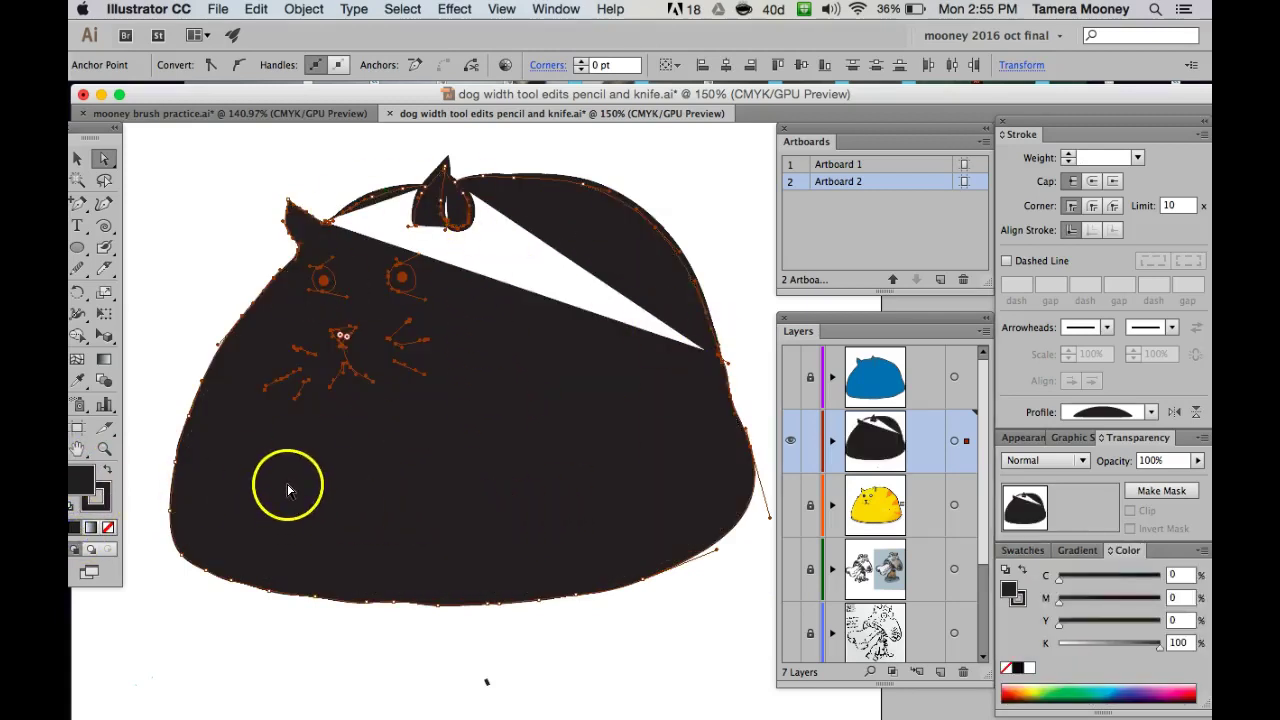
left_click(226, 530)
key("super+z")
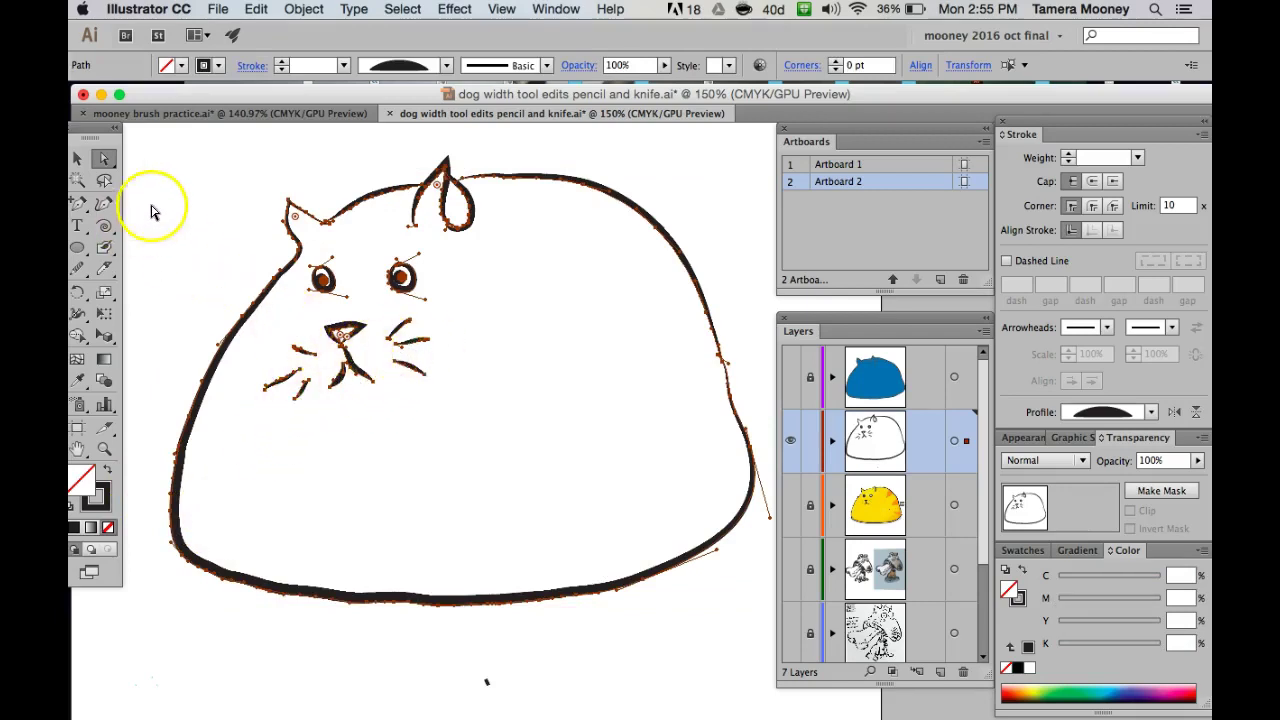
Set the Blob Brush to CMYK Magenta in Draw Behind mode, zoomed in to 200%.
left_click(104, 246)
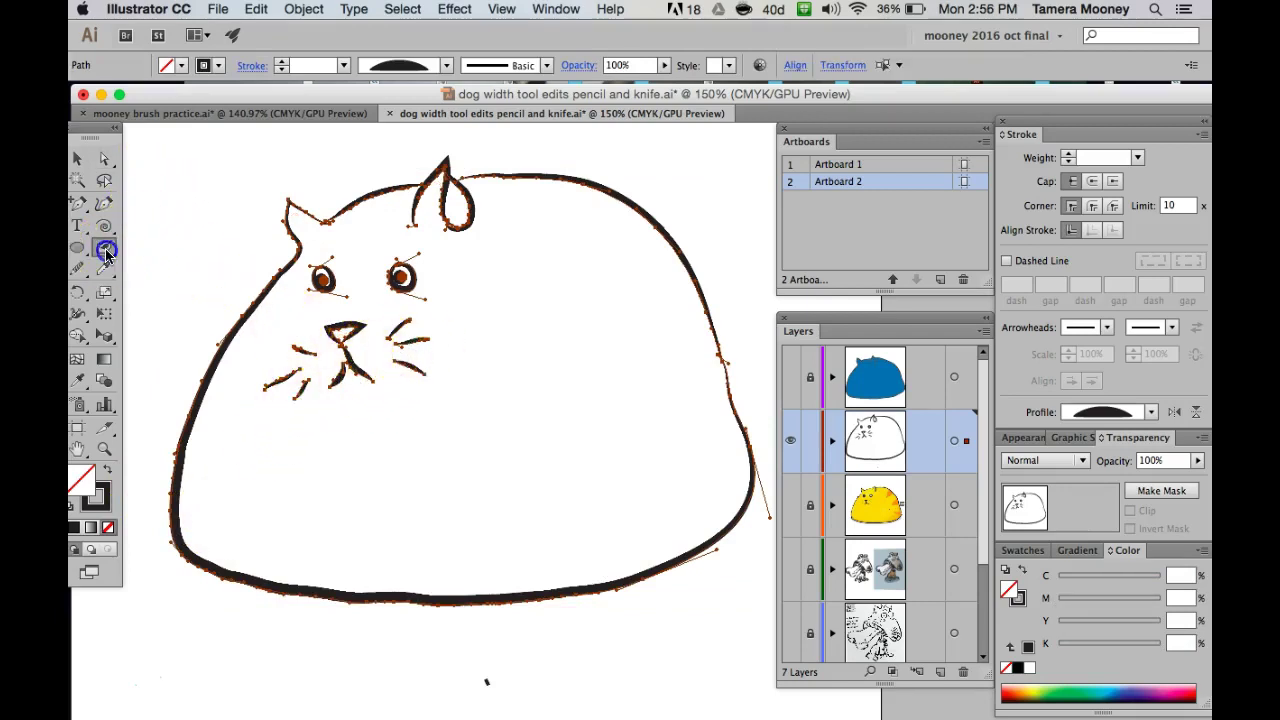
key("super+shift+a")
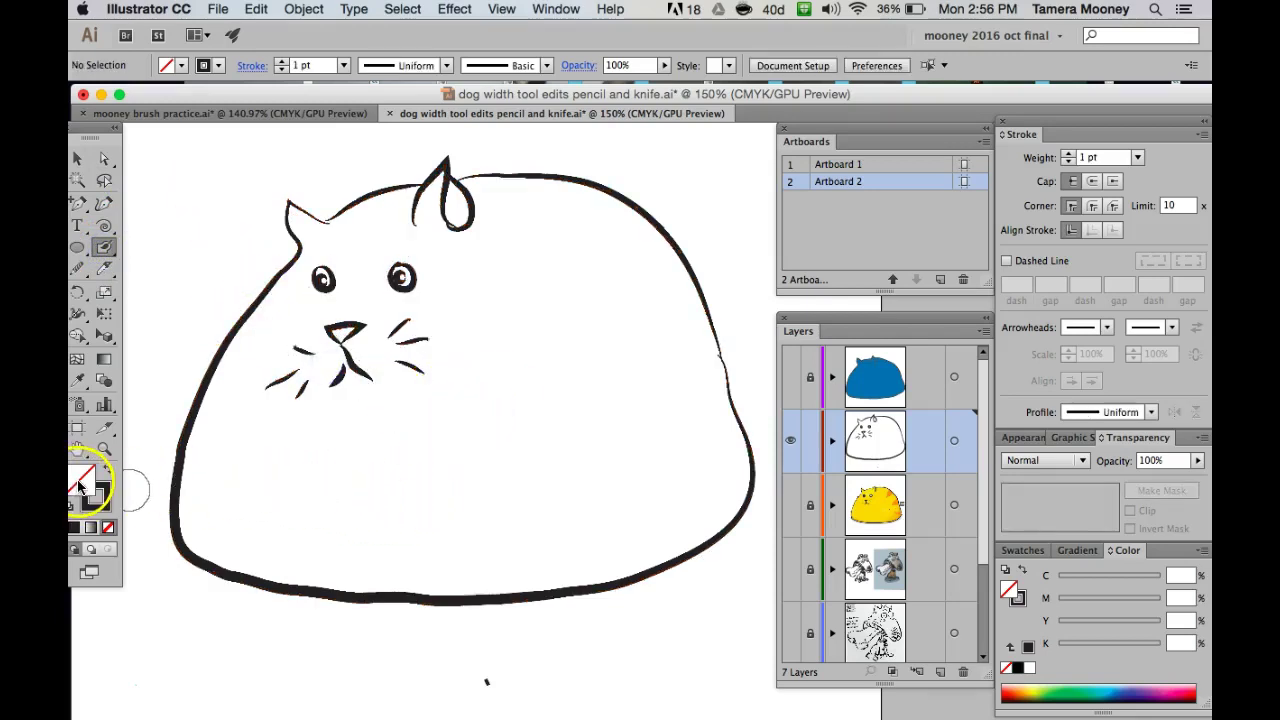
left_click(102, 505)
double_click(108, 508)
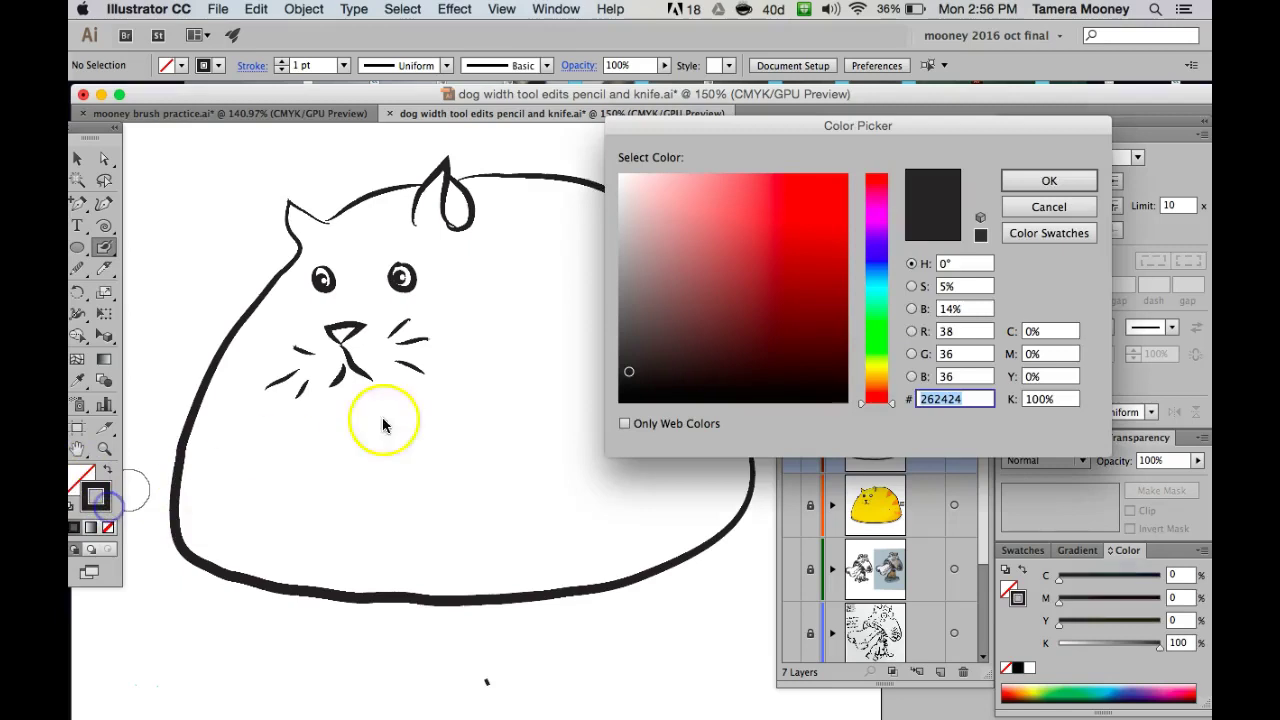
left_click(1049, 207)
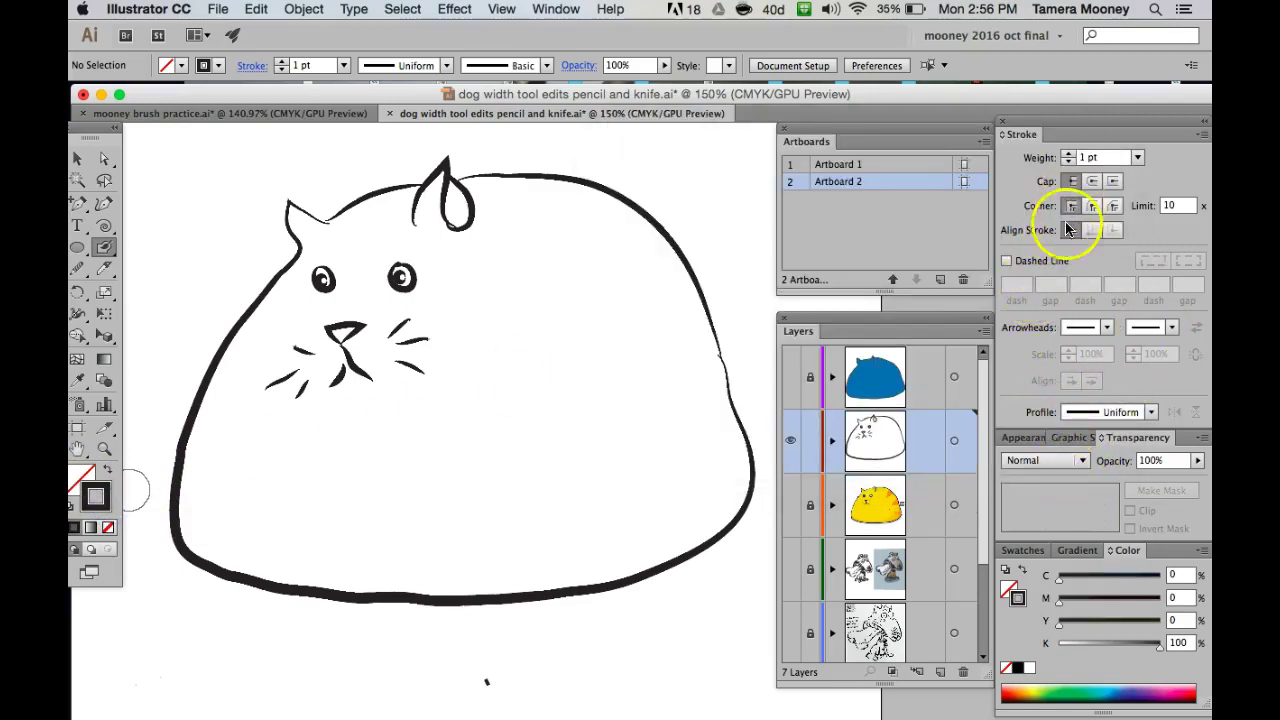
left_click(1020, 549)
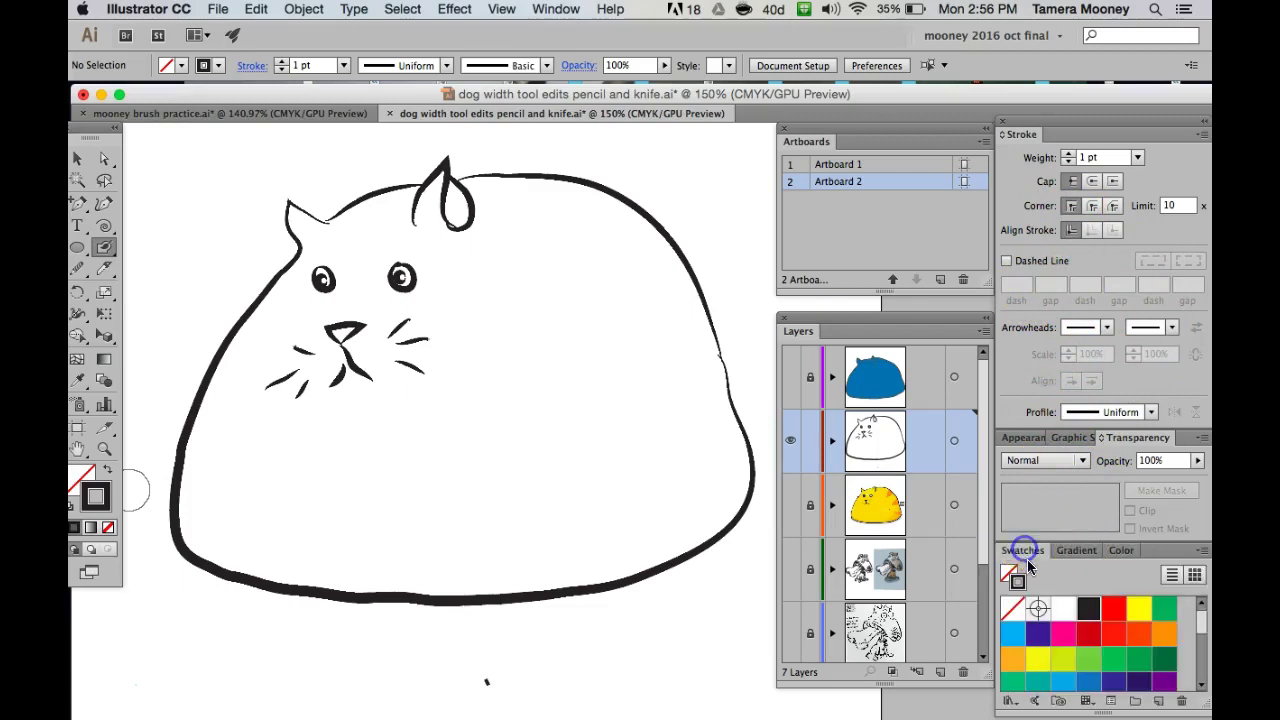
left_click(1062, 636)
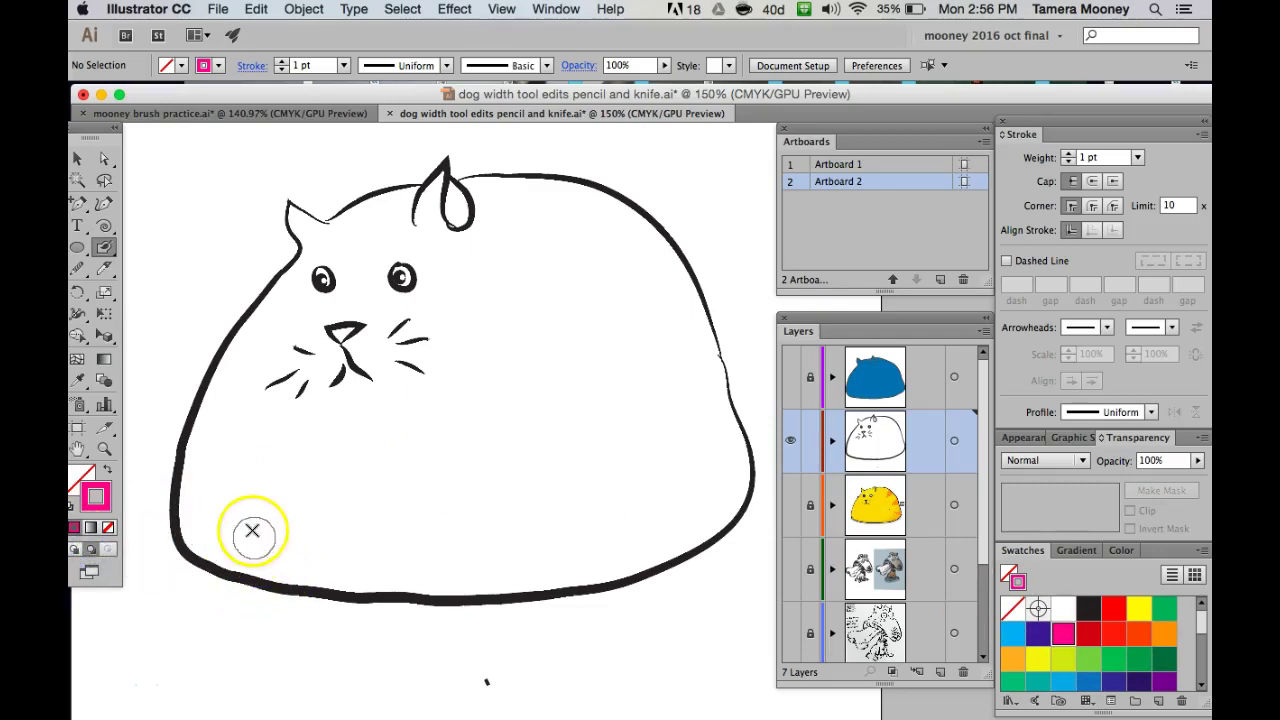
left_click(90, 549)
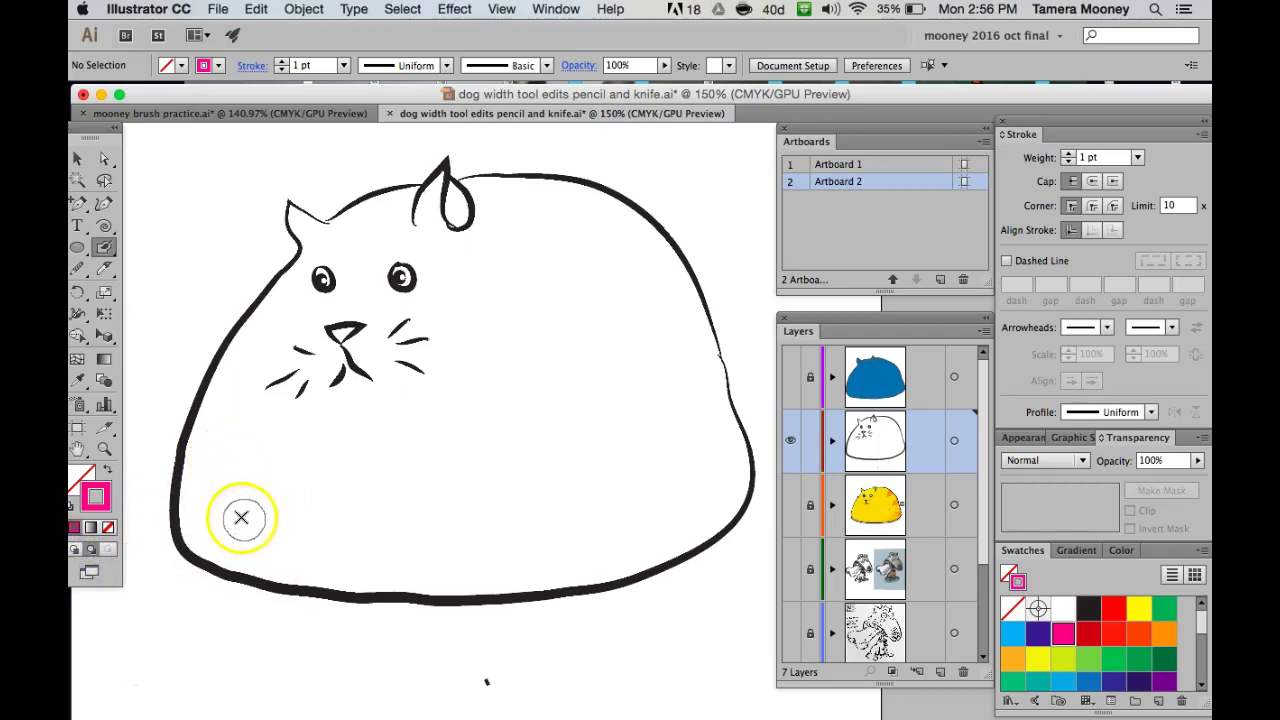
key("super+equal")
Paint a wide magenta band inside the cat's bottom, right side and top up to the ear.
left_click(360, 615)
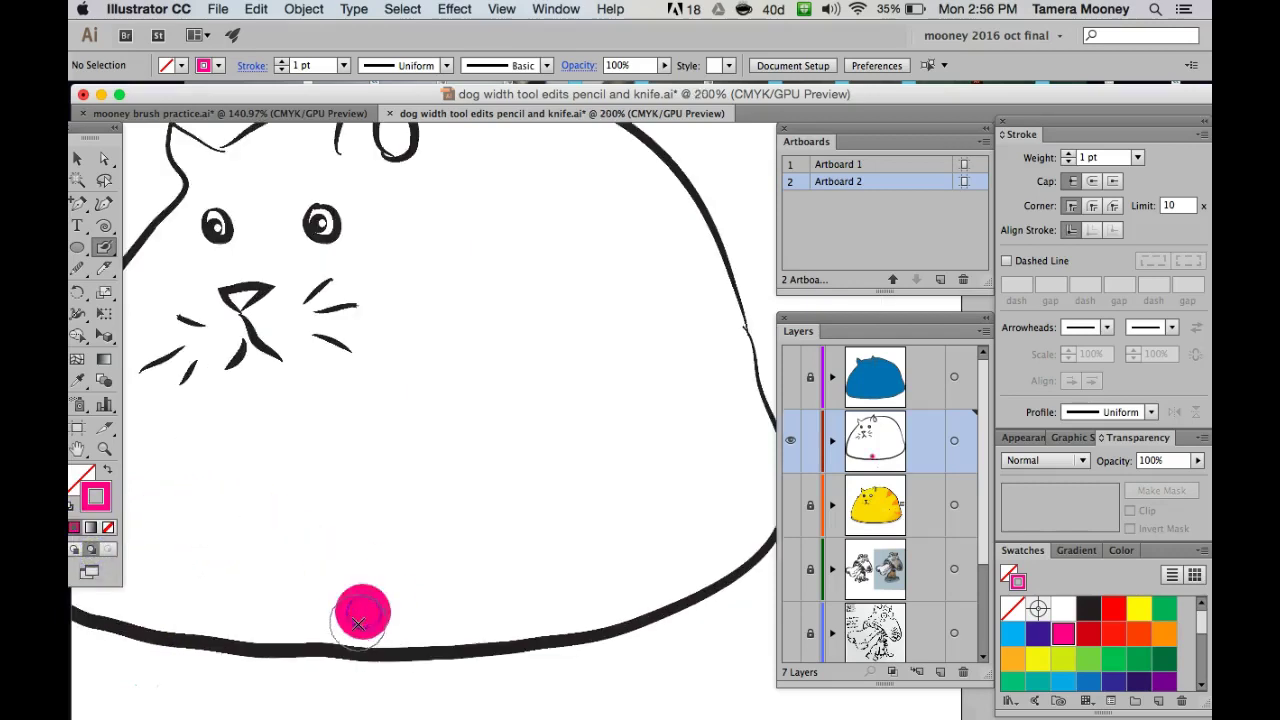
mouse_move(445, 626)
left_mouse_down()
mouse_move(619, 591)
mouse_move(716, 529)
left_mouse_up()
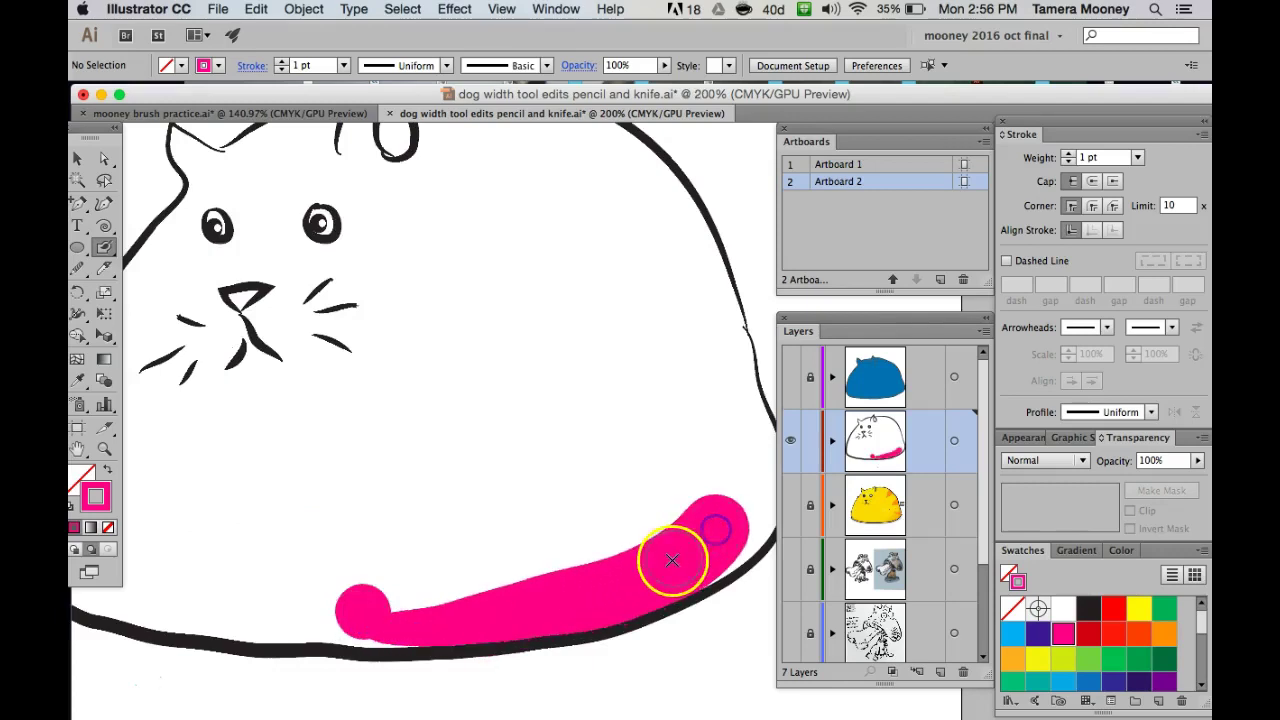
left_click_drag(634, 537, 465, 588)
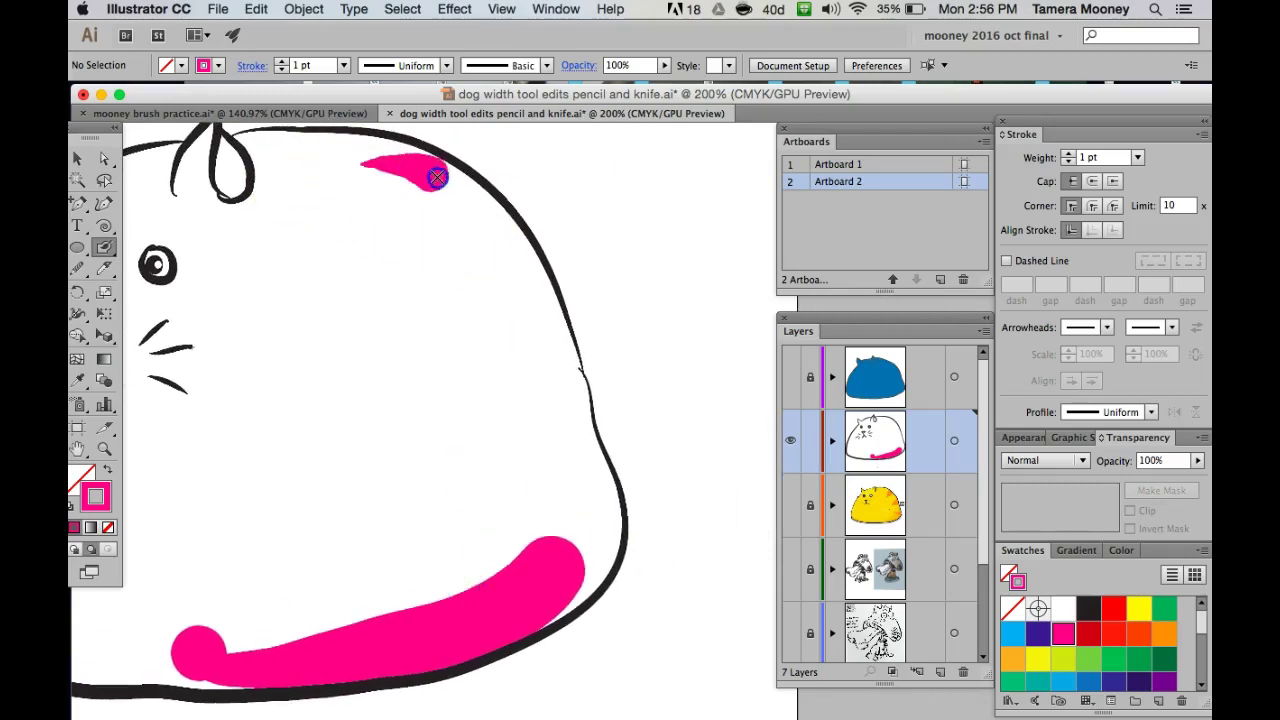
mouse_move(468, 206)
left_mouse_down()
mouse_move(525, 288)
mouse_move(578, 499)
left_mouse_up()
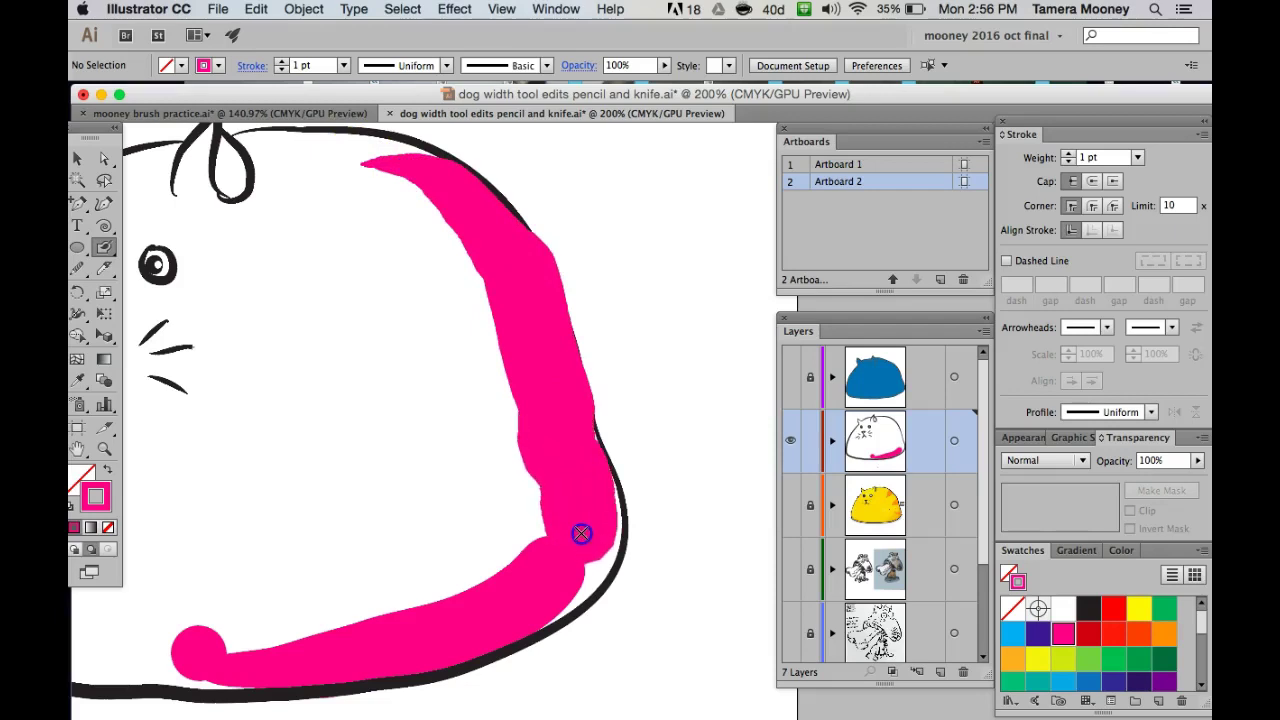
mouse_move(547, 592)
left_mouse_down()
mouse_move(579, 538)
mouse_move(575, 440)
left_mouse_up()
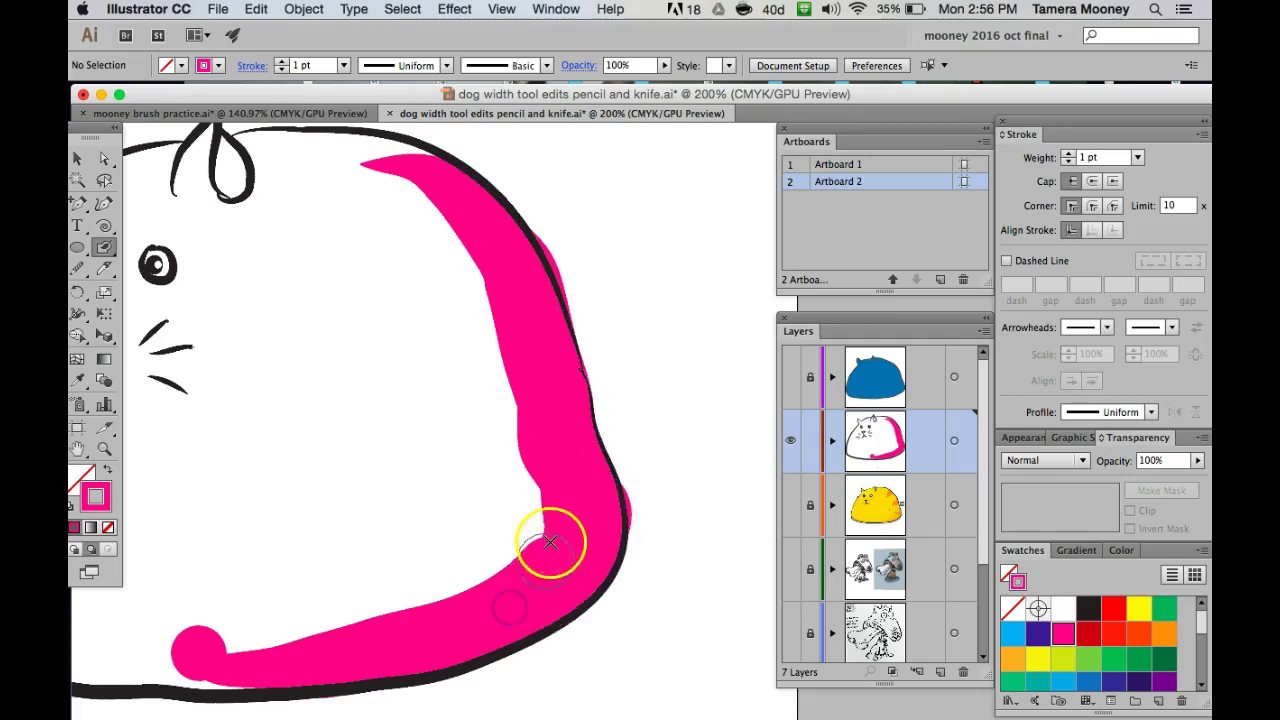
mouse_move(550, 541)
left_mouse_down()
mouse_move(558, 420)
mouse_move(488, 252)
mouse_move(414, 185)
mouse_move(353, 156)
mouse_move(390, 170)
mouse_move(372, 163)
mouse_move(282, 176)
left_mouse_up()
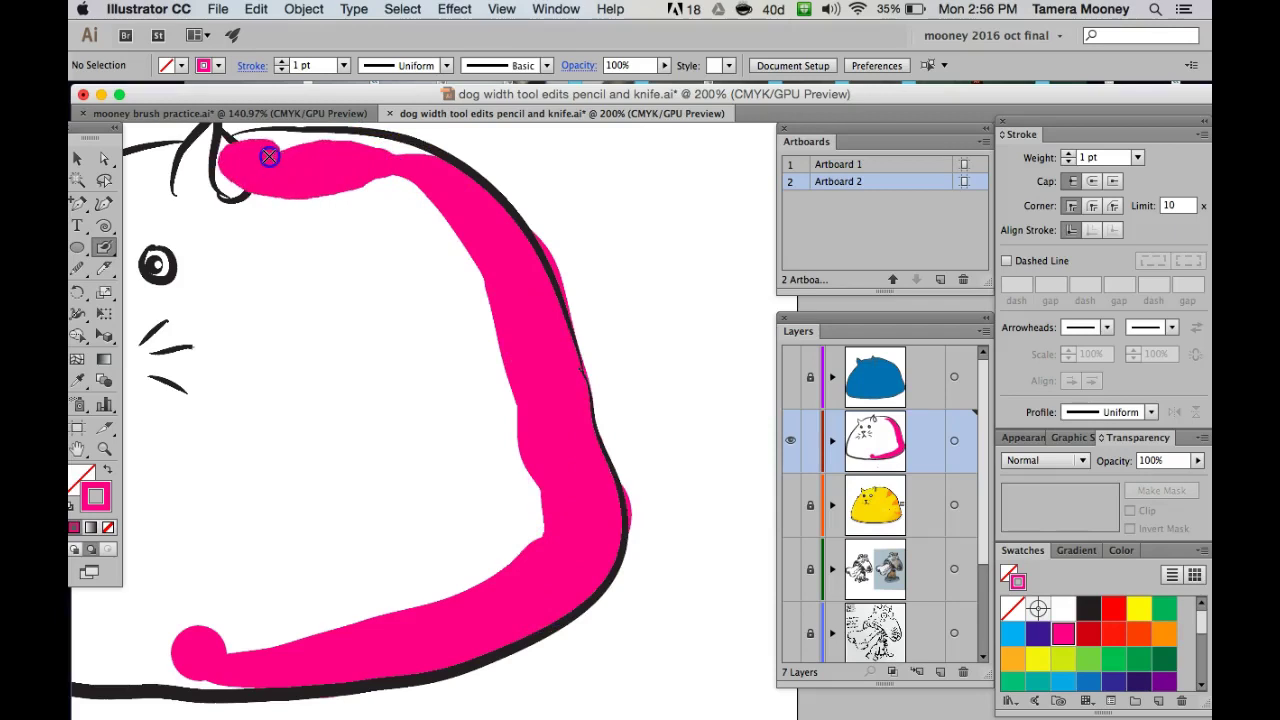
mouse_move(320, 180)
left_mouse_down()
mouse_move(245, 169)
mouse_move(233, 268)
mouse_move(247, 379)
mouse_move(217, 600)
left_mouse_up()
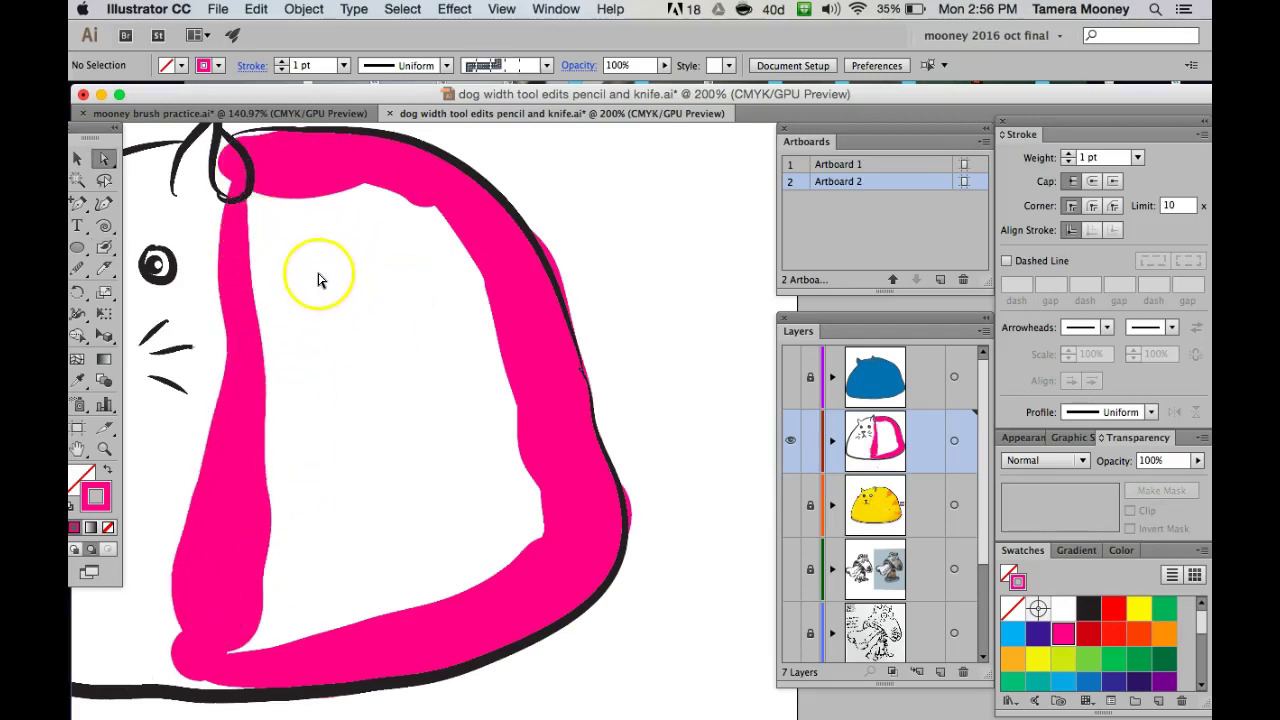
Delete the inner hole of the pink blob path so the shape is solid.
key("a")
left_click(264, 338)
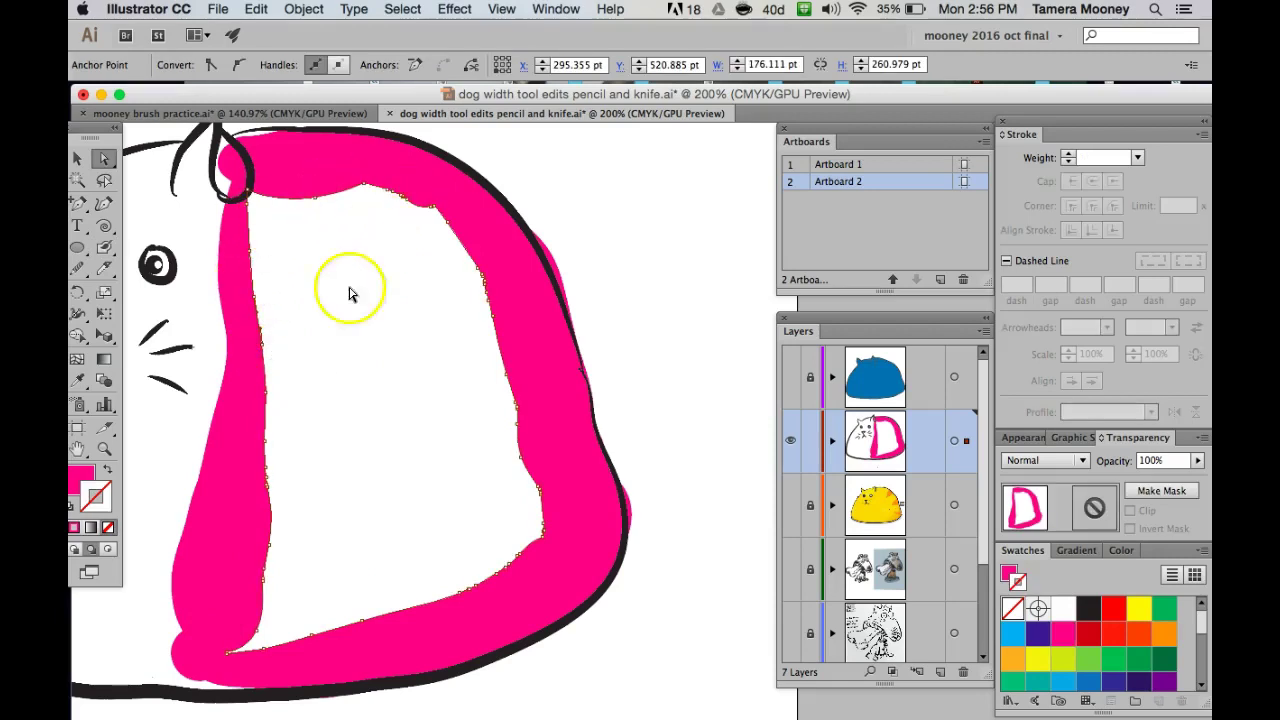
left_click(338, 315)
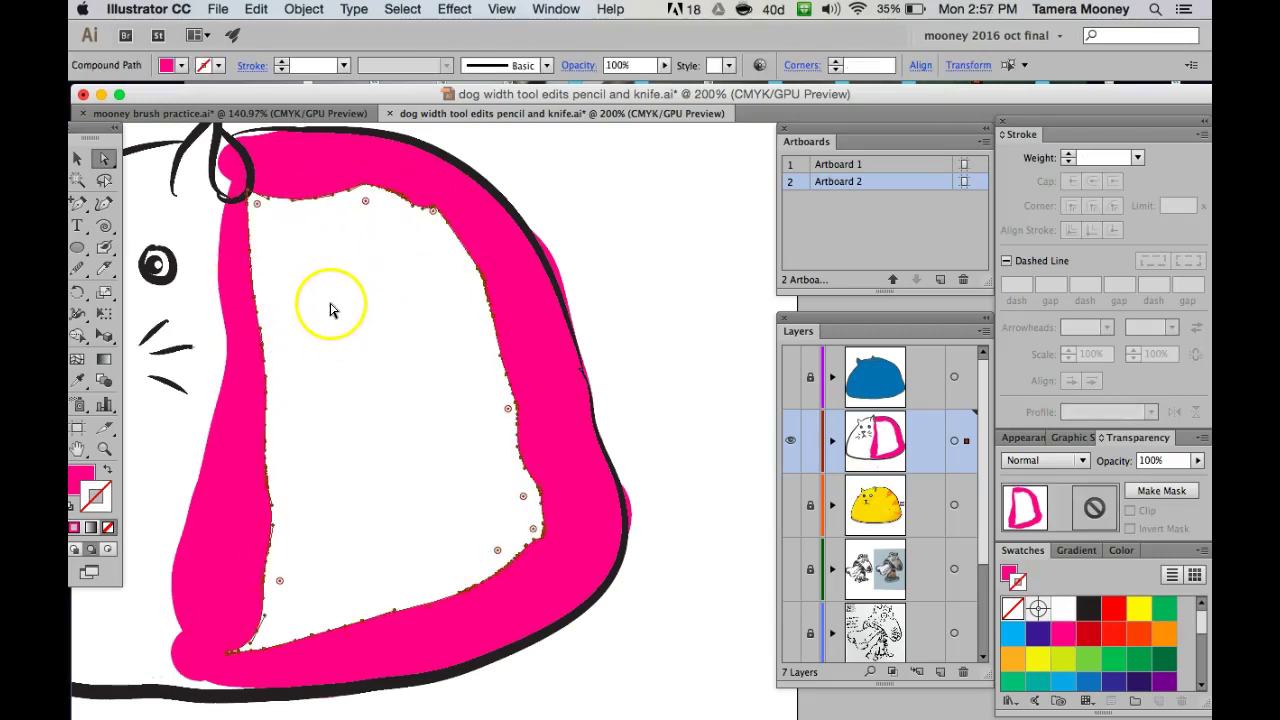
key("Delete")
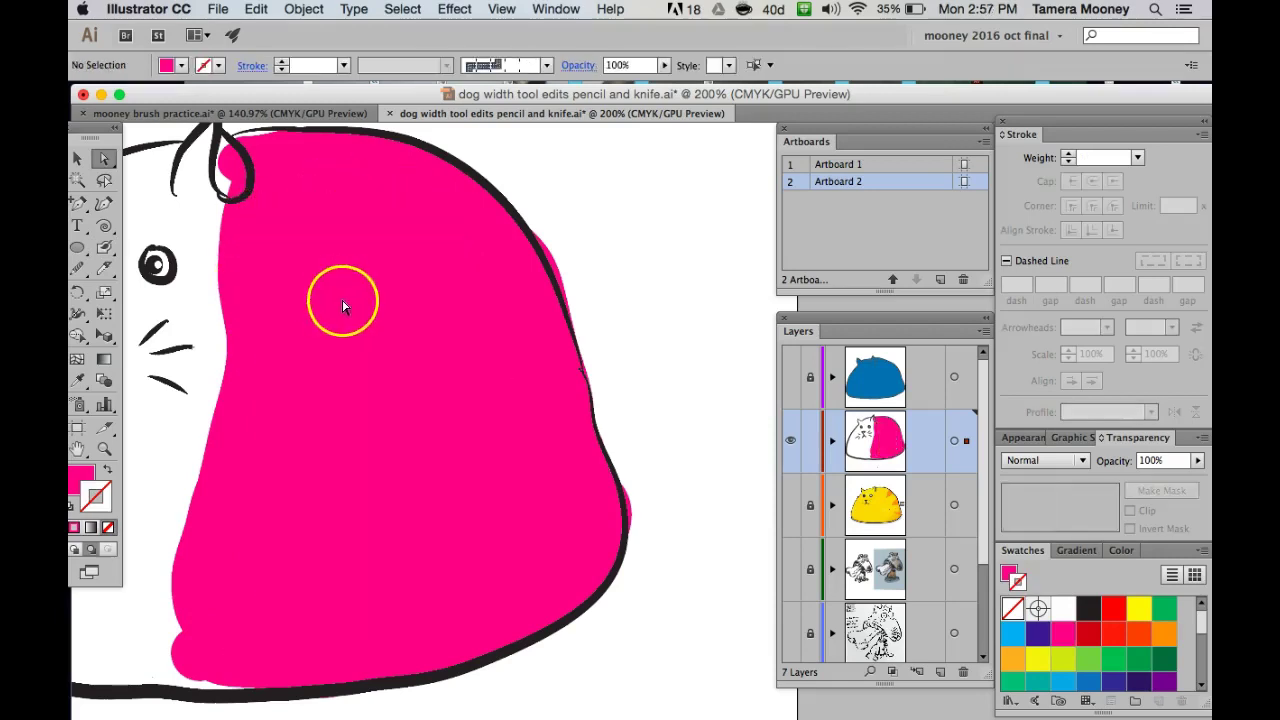
Erase pink paint spilling past the right outline, then zoom back out to 100%.
left_click(103, 269)
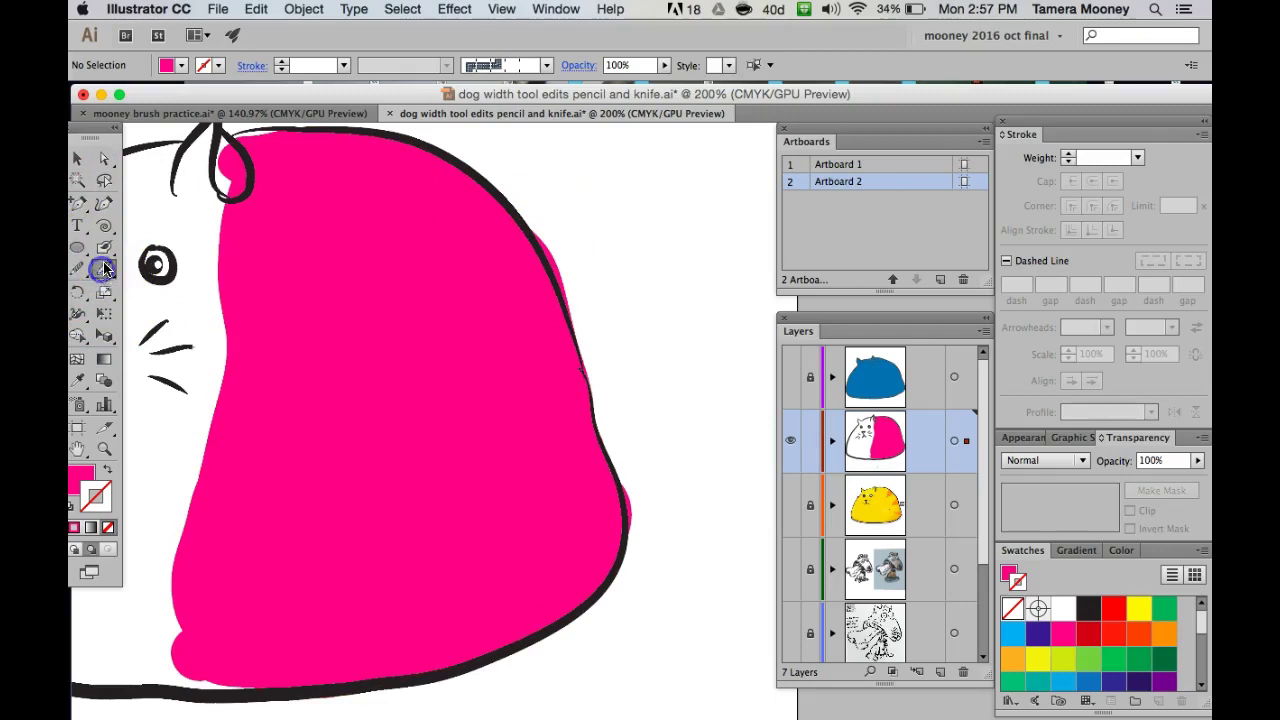
left_click(103, 269)
left_click(160, 265)
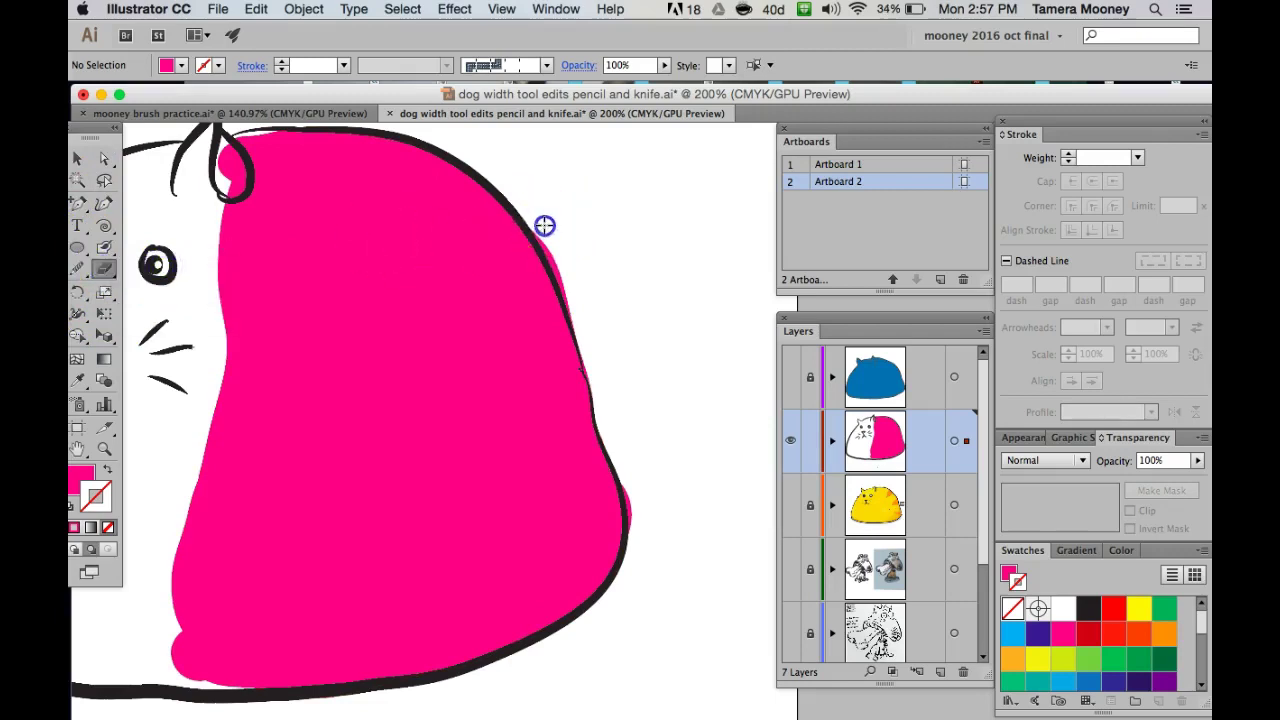
mouse_move(538, 234)
left_mouse_down()
mouse_move(560, 269)
mouse_move(549, 243)
left_mouse_up()
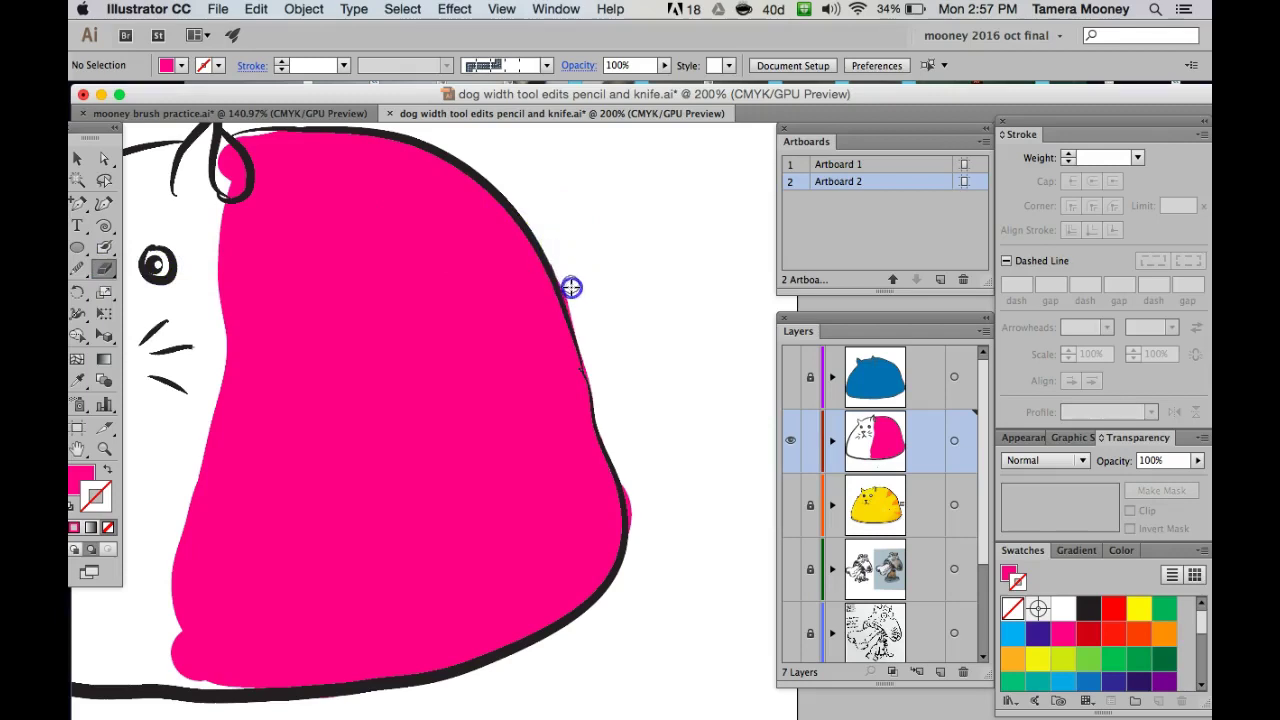
left_click_drag(570, 276, 561, 272)
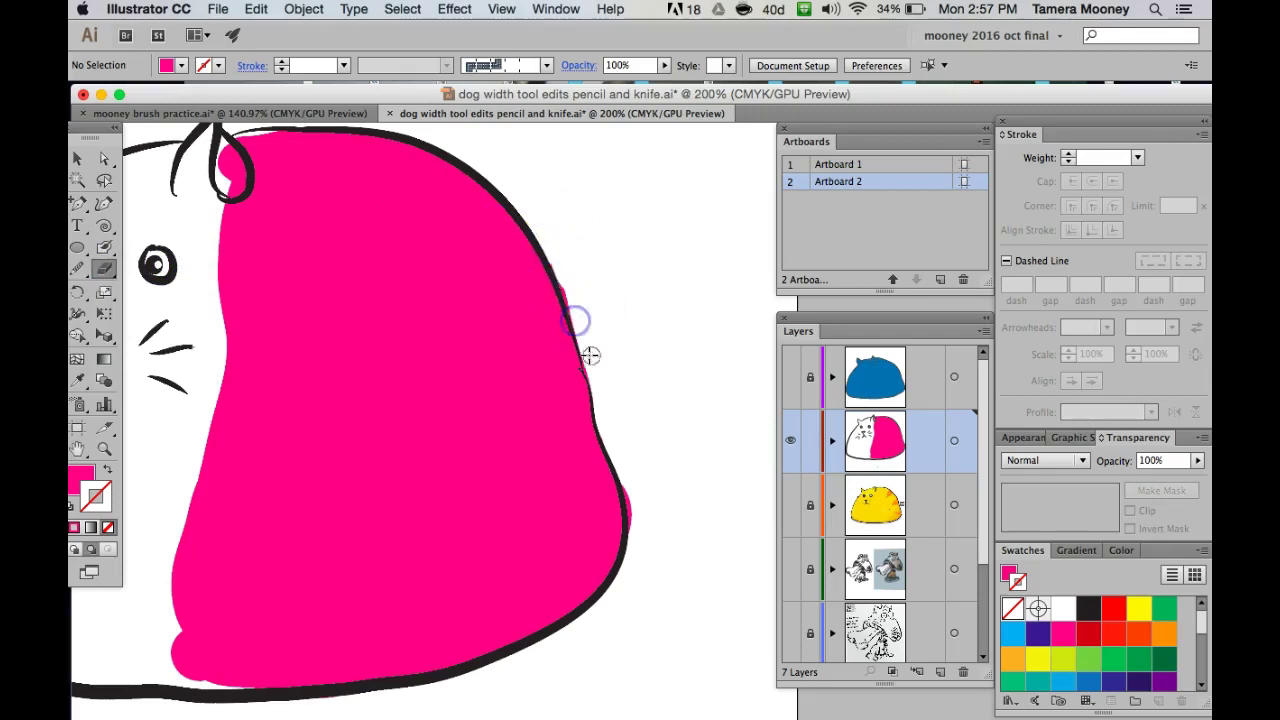
left_click(80, 157)
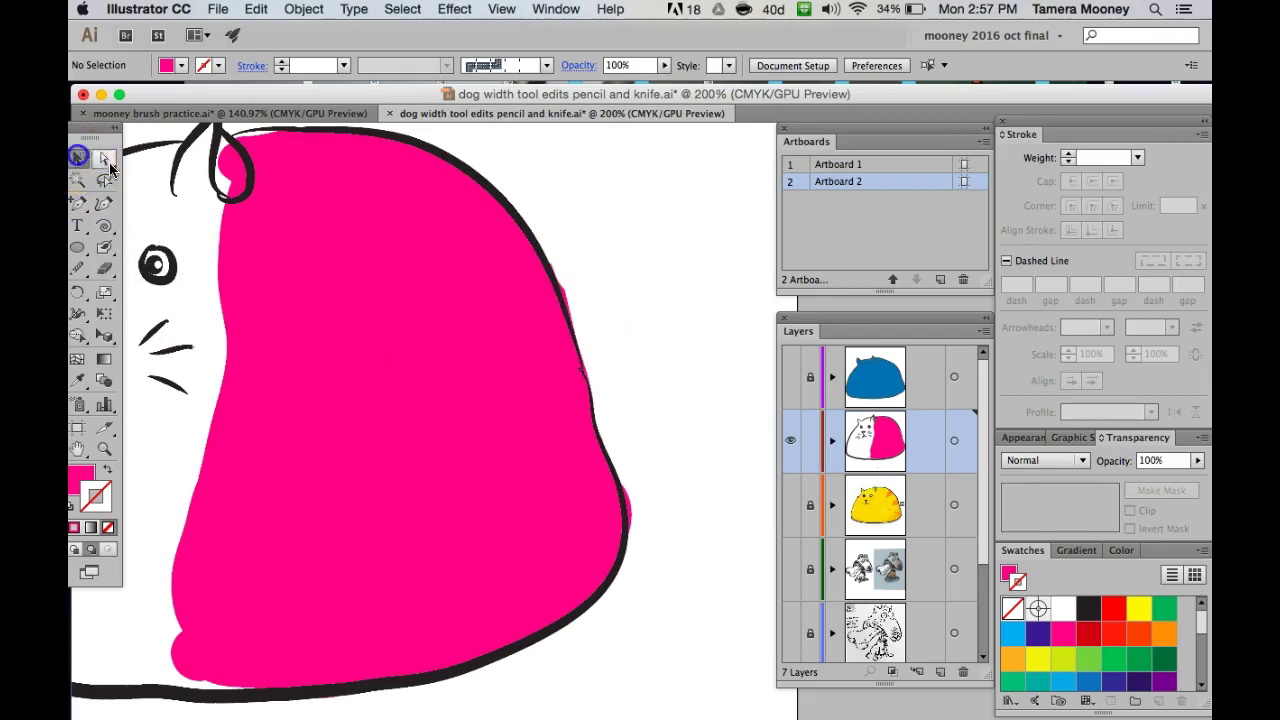
left_click(213, 248)
left_click(429, 300)
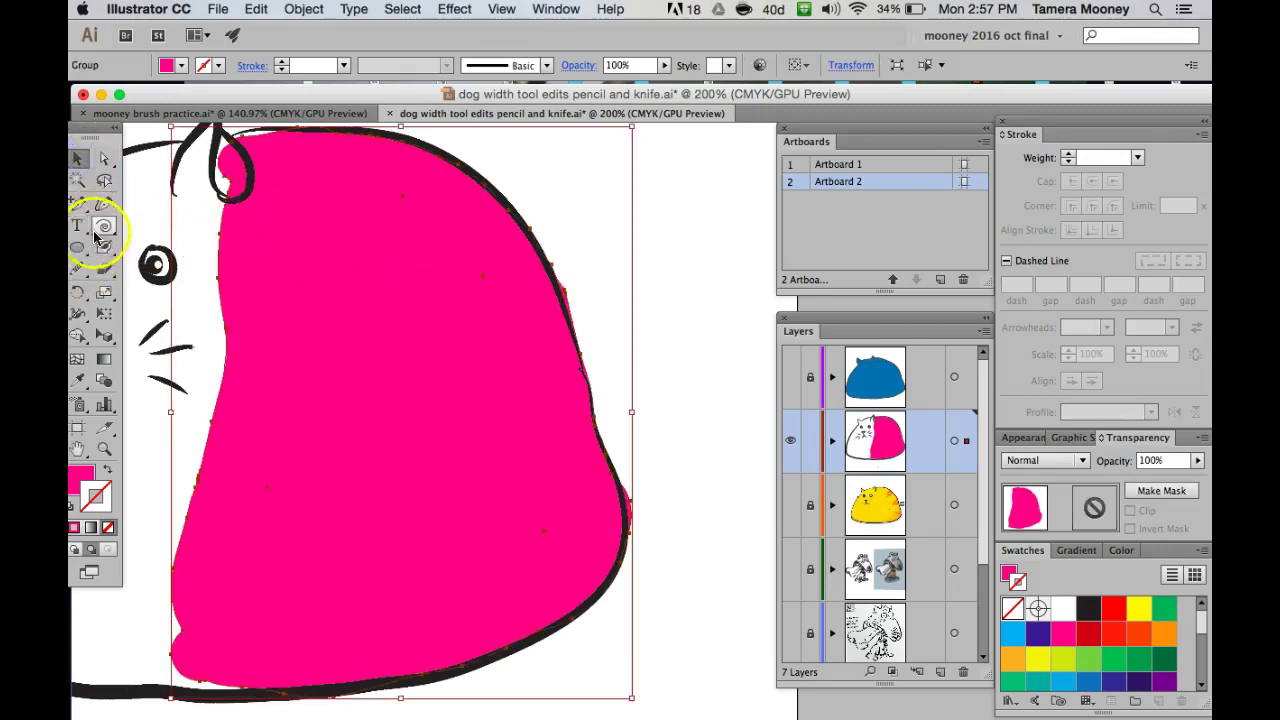
left_click(104, 268)
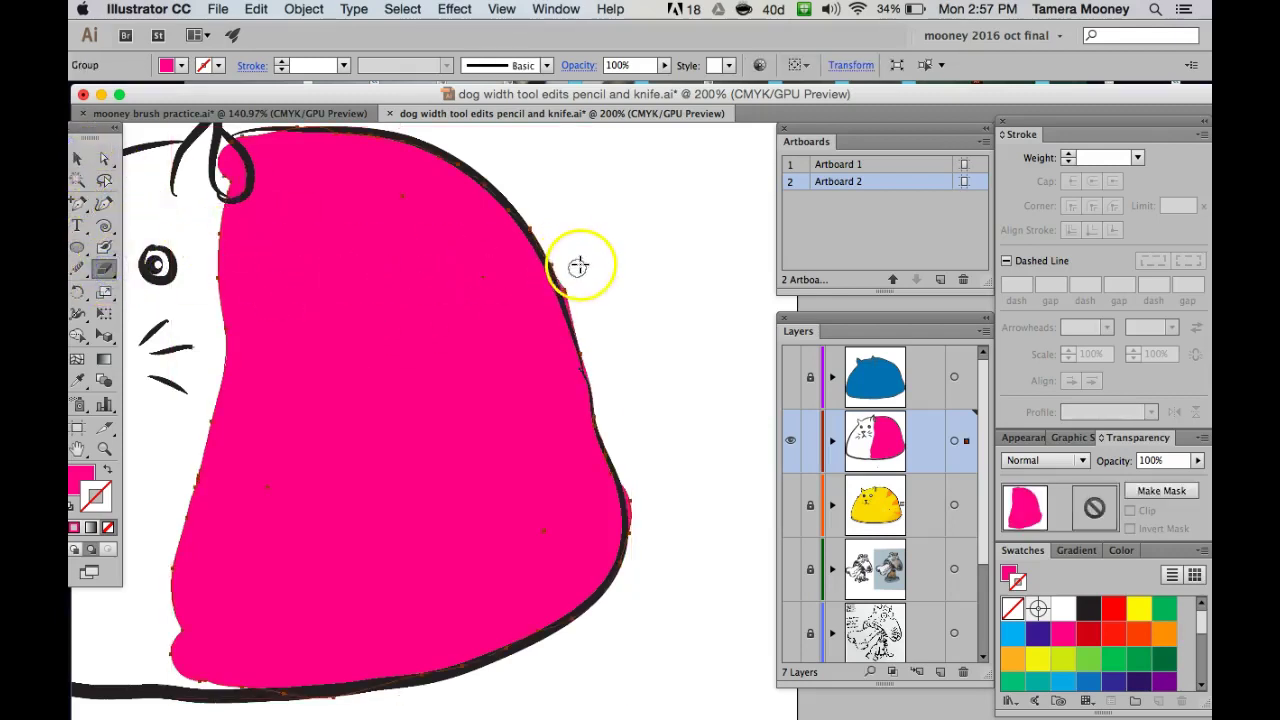
mouse_move(563, 277)
left_mouse_down()
mouse_move(596, 341)
mouse_move(577, 278)
mouse_move(627, 401)
mouse_move(630, 550)
left_mouse_up()
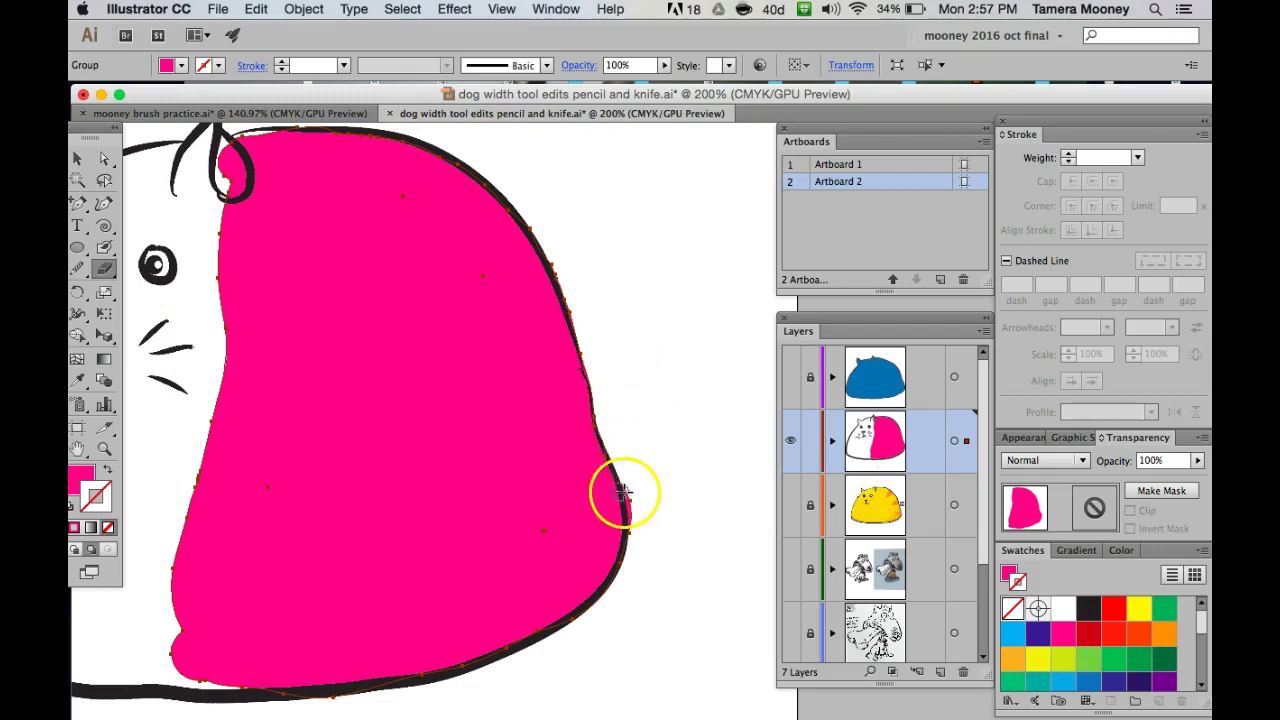
left_click_drag(626, 494, 631, 492)
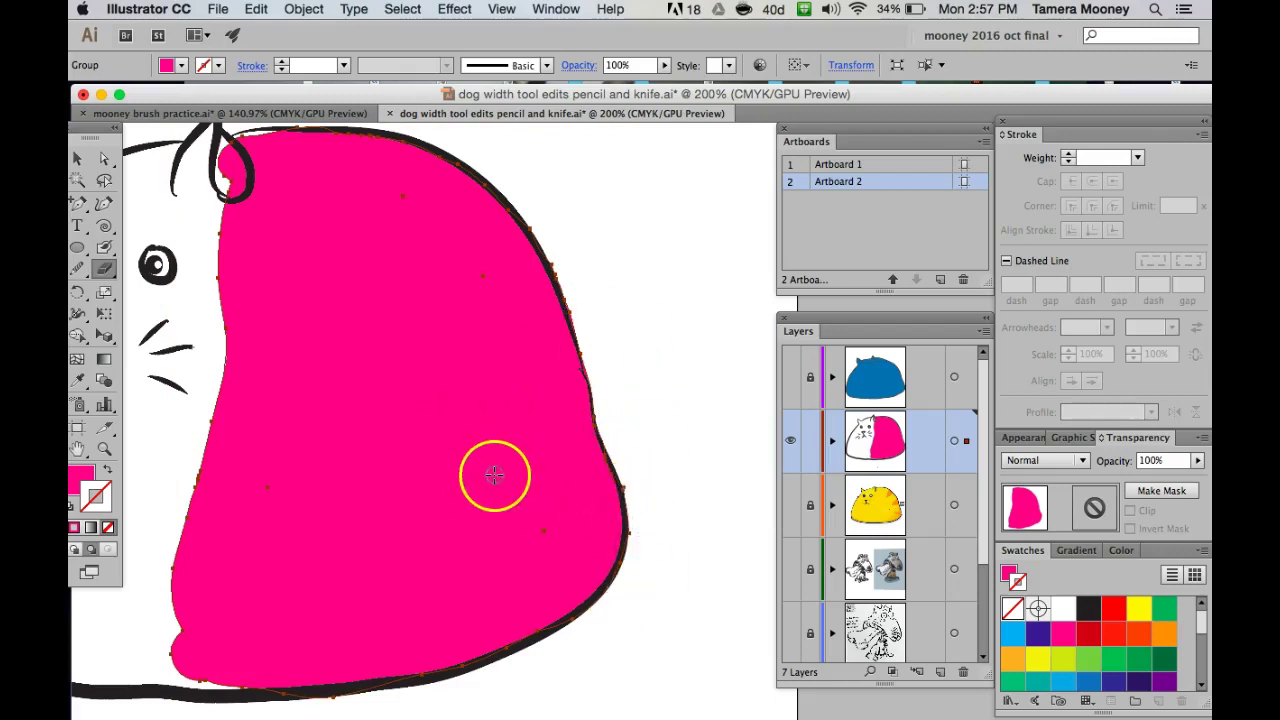
key("super+minus")
key("super+minus")
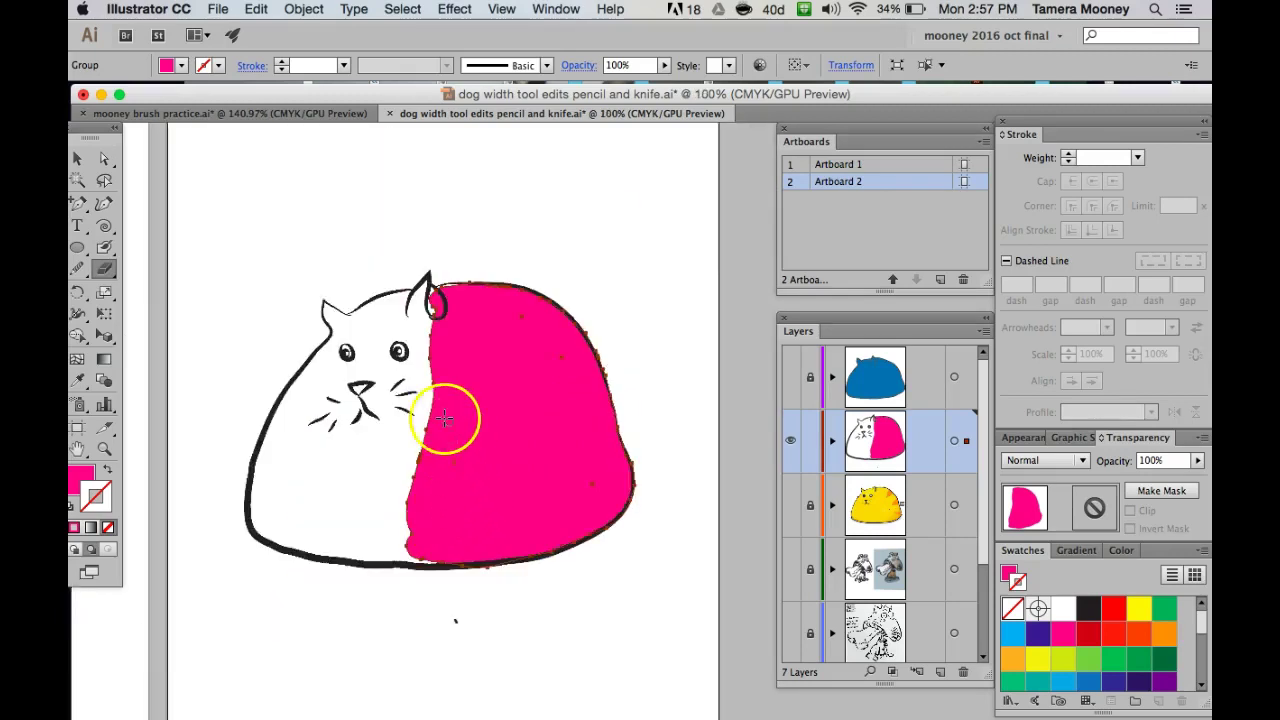